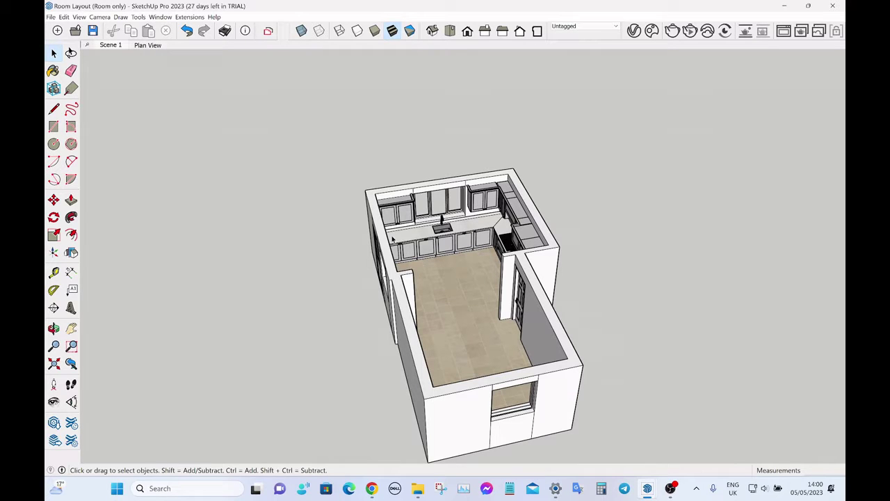
- Copy the room's floor straight up to ceiling height with Move and Ctrl
{"action": "middle_click_drag", "start_coordinate": [474, 223], "coordinate": [332, 241]}
{"action": "key", "text": "space"}
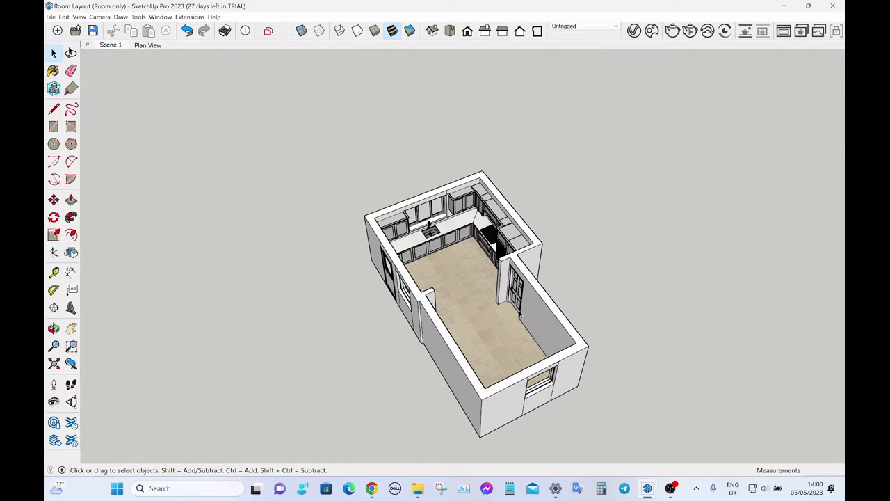
{"action": "middle_click_drag", "start_coordinate": [519, 314], "coordinate": [595, 264]}
{"action": "scroll", "coordinate": [591, 257], "scroll_direction": "up", "scroll_amount": 5}
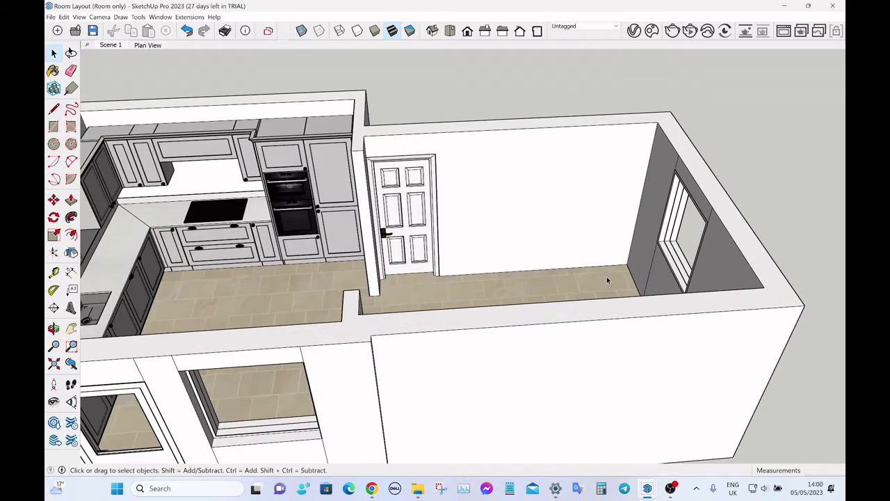
{"action": "left_click", "coordinate": [608, 279]}
{"action": "key", "text": "m"}
{"action": "key", "text": "ctrl"}
{"action": "left_click", "coordinate": [626, 263]}
{"action": "left_click", "coordinate": [659, 123]}
{"action": "key", "text": "space"}
{"action": "middle_click_drag", "start_coordinate": [578, 197], "coordinate": [301, 214]}
{"action": "scroll", "coordinate": [471, 260], "scroll_direction": "down", "scroll_amount": 5}
{"action": "middle_click_drag", "start_coordinate": [471, 260], "coordinate": [477, 207]}
- Paint the hatched ceiling face plain white with Color M00 from the Colors library
{"action": "left_click", "coordinate": [465, 197]}
{"action": "scroll", "coordinate": [465, 197], "scroll_direction": "up", "scroll_amount": 6}
{"action": "scroll", "coordinate": [402, 120], "scroll_direction": "down", "scroll_amount": 2}
{"action": "left_click", "coordinate": [297, 57]}
{"action": "key", "text": "b"}
{"action": "scroll", "coordinate": [675, 269], "scroll_direction": "down", "scroll_amount": 10}
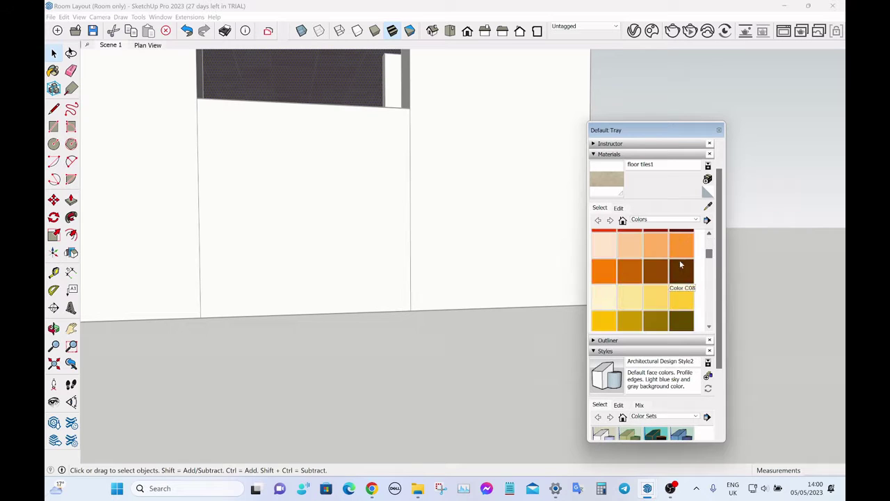
{"action": "scroll", "coordinate": [675, 269], "scroll_direction": "down", "scroll_amount": 10}
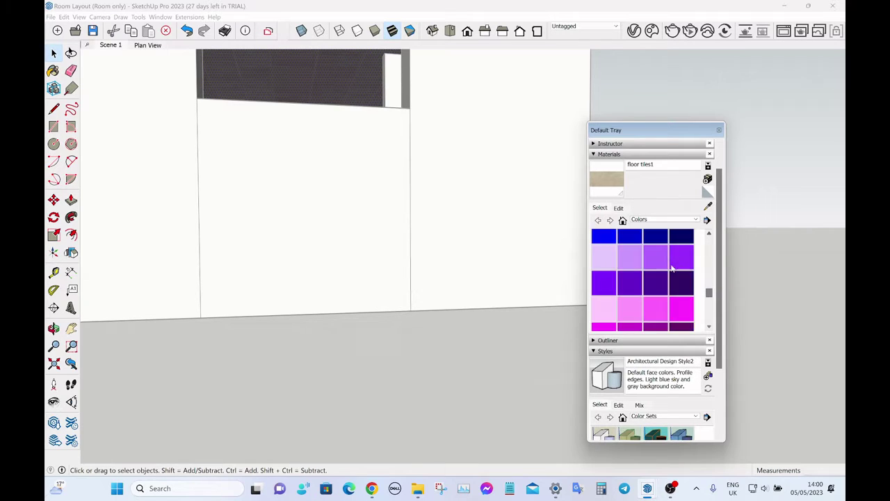
{"action": "scroll", "coordinate": [669, 273], "scroll_direction": "up", "scroll_amount": 2}
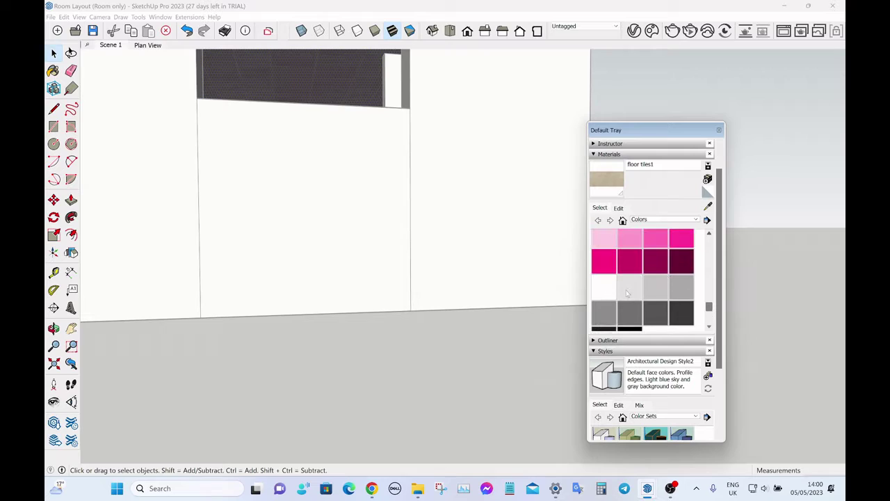
{"action": "left_click", "coordinate": [604, 286]}
{"action": "mouse_move", "coordinate": [318, 76]}
{"action": "middle_mouse_down"}
{"action": "mouse_move", "coordinate": [378, 313]}
{"action": "mouse_move", "coordinate": [357, 218]}
{"action": "middle_mouse_up"}
{"action": "key", "text": "space"}
{"action": "scroll", "coordinate": [414, 191], "scroll_direction": "up", "scroll_amount": 3}
{"action": "scroll", "coordinate": [414, 191], "scroll_direction": "down", "scroll_amount": 5}
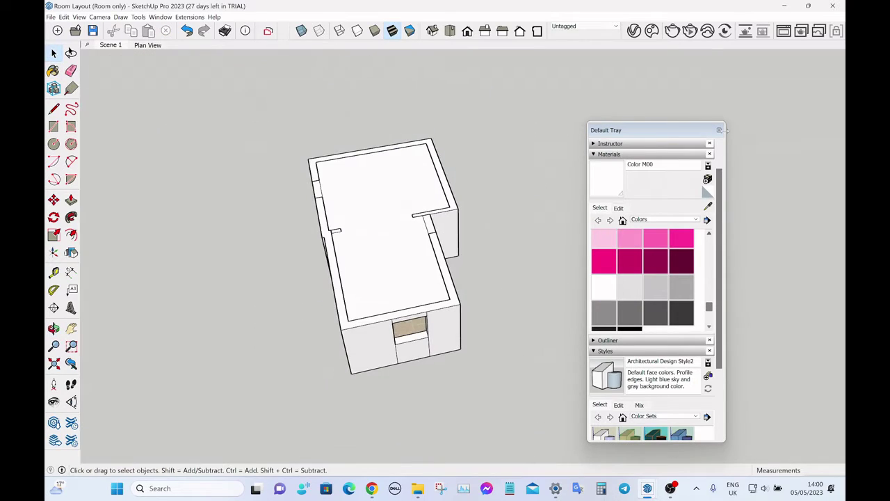
{"action": "left_click", "coordinate": [719, 130]}
- Frame the whole kitchen wall, cabinets and ceiling from inside the room
{"action": "middle_click_drag", "start_coordinate": [532, 291], "coordinate": [413, 181]}
{"action": "scroll", "coordinate": [414, 180], "scroll_direction": "up", "scroll_amount": 10}
{"action": "middle_click_drag", "start_coordinate": [418, 139], "coordinate": [421, 91]}
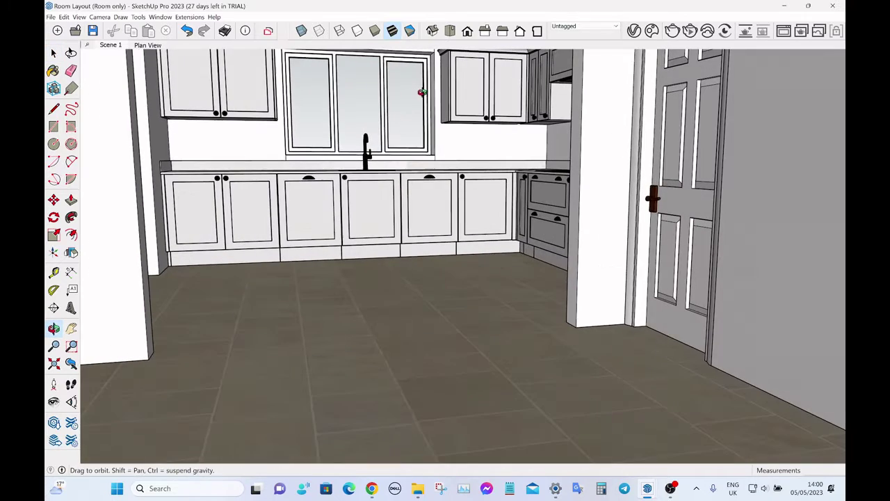
{"action": "scroll", "coordinate": [417, 139], "scroll_direction": "down", "scroll_amount": 4}
{"action": "middle_click_drag", "start_coordinate": [410, 160], "coordinate": [435, 193], "text": "shift"}
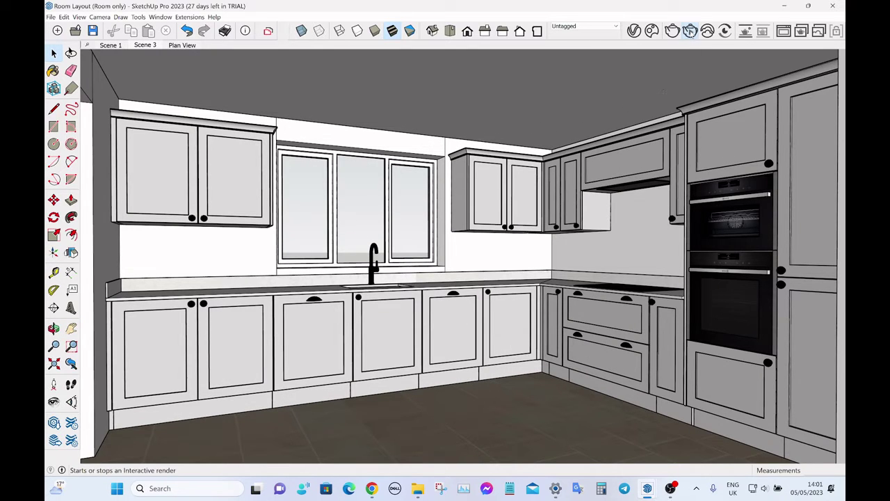
- Run a V-Ray interactive test render of the kitchen, stop it, and close the frame buffer
{"action": "left_click", "coordinate": [690, 31]}
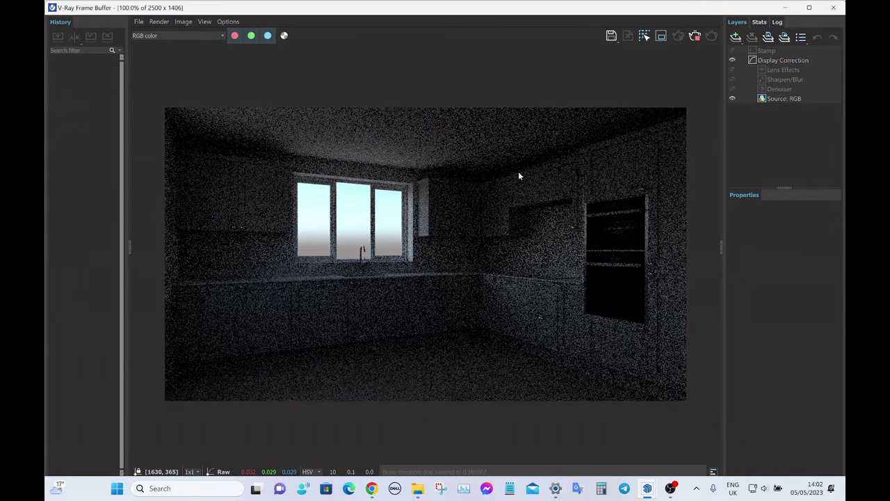
{"action": "left_click", "coordinate": [695, 36]}
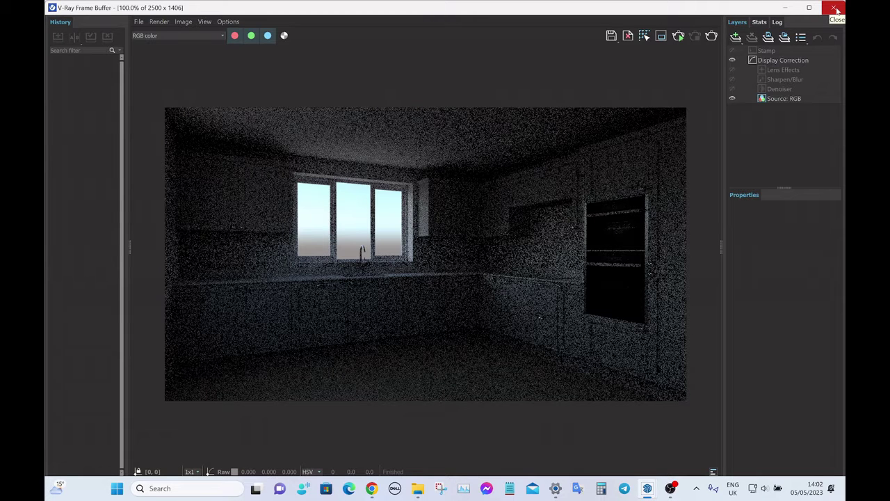
{"action": "left_click", "coordinate": [834, 9]}
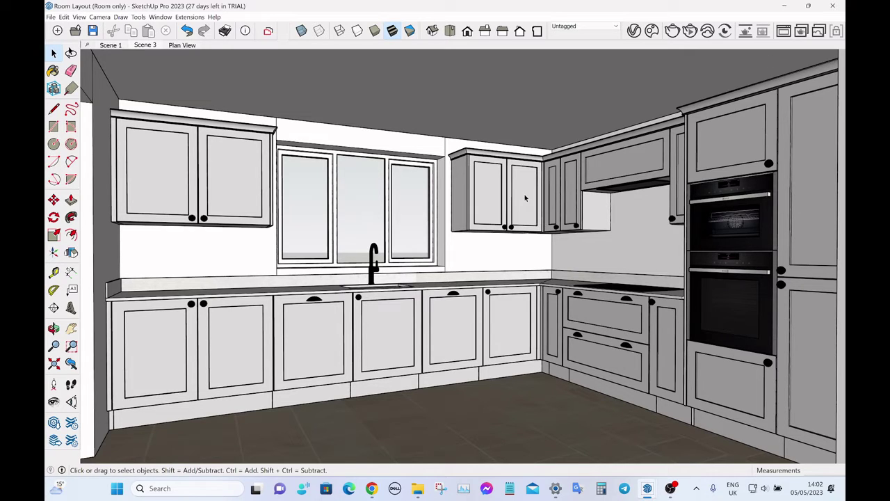
- Review the scene's lights in the Asset Editor, then run and stop another interactive render
{"action": "left_click", "coordinate": [634, 31]}
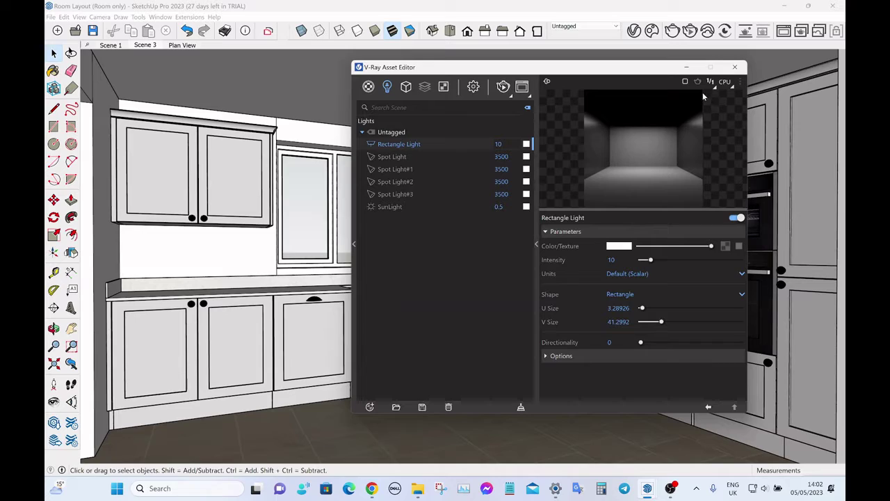
{"action": "left_click", "coordinate": [687, 69]}
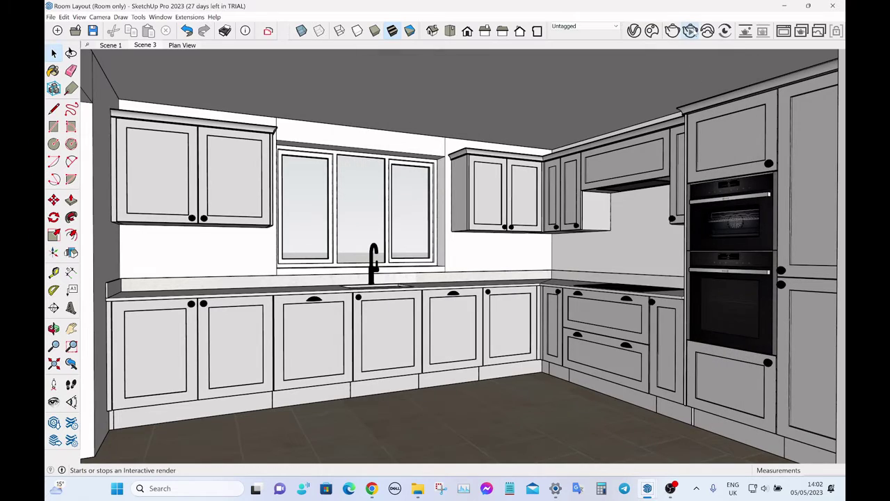
{"action": "left_click", "coordinate": [690, 31]}
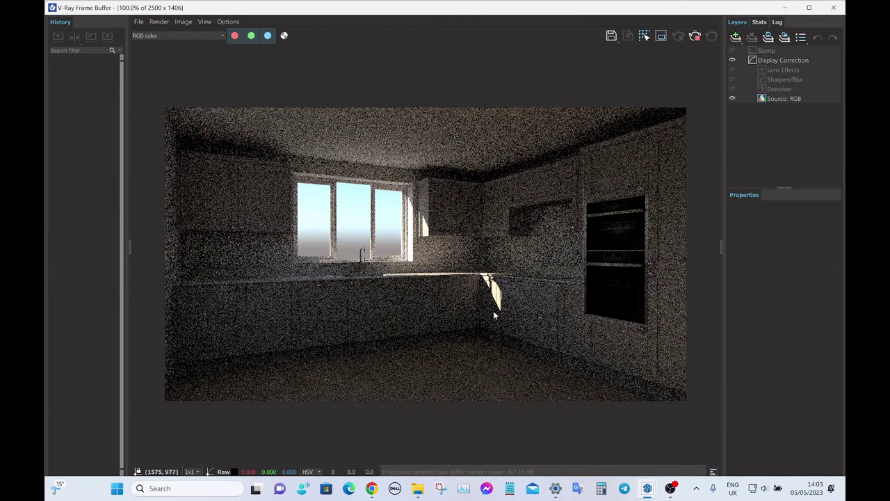
{"action": "left_click", "coordinate": [695, 36]}
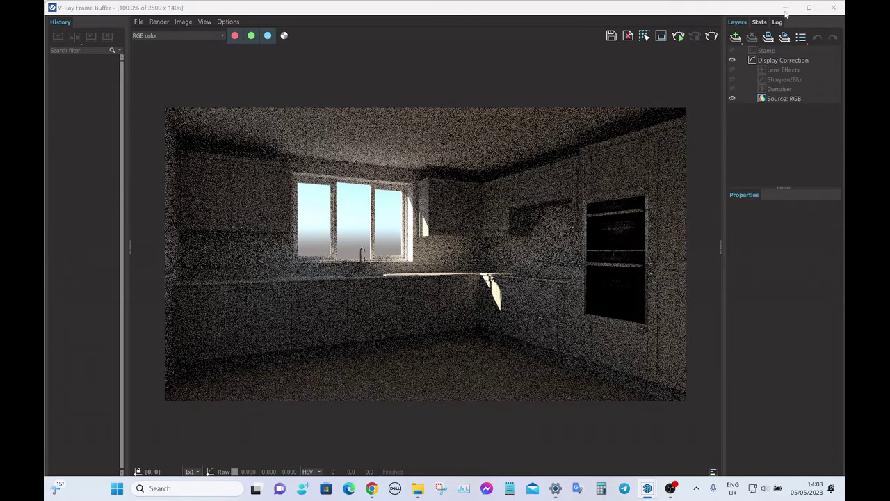
- Set the sun date to 08/05 in the Shadows panel and test-render the kitchen
{"action": "left_click", "coordinate": [785, 9]}
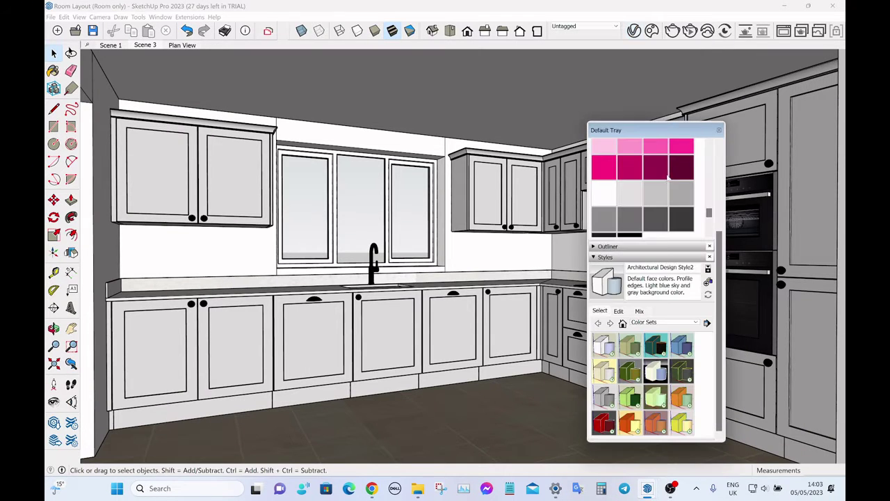
{"action": "scroll", "coordinate": [669, 183], "scroll_direction": "up", "scroll_amount": 10}
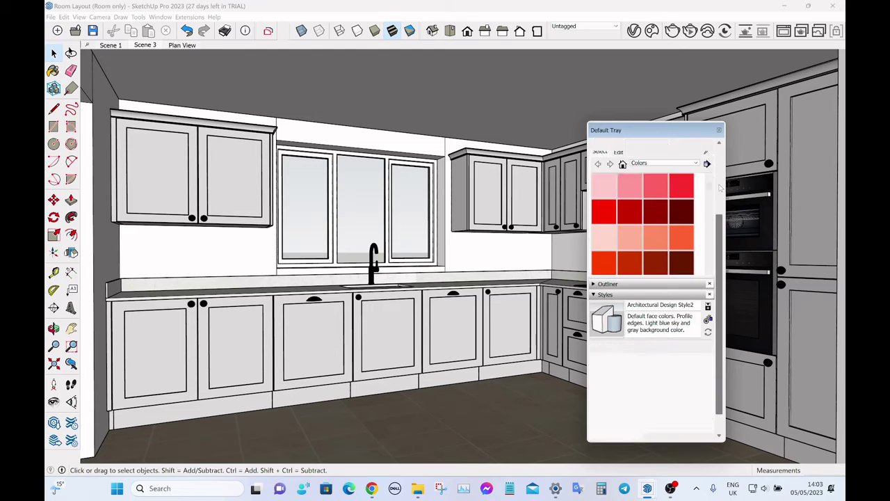
{"action": "left_click", "coordinate": [610, 187]}
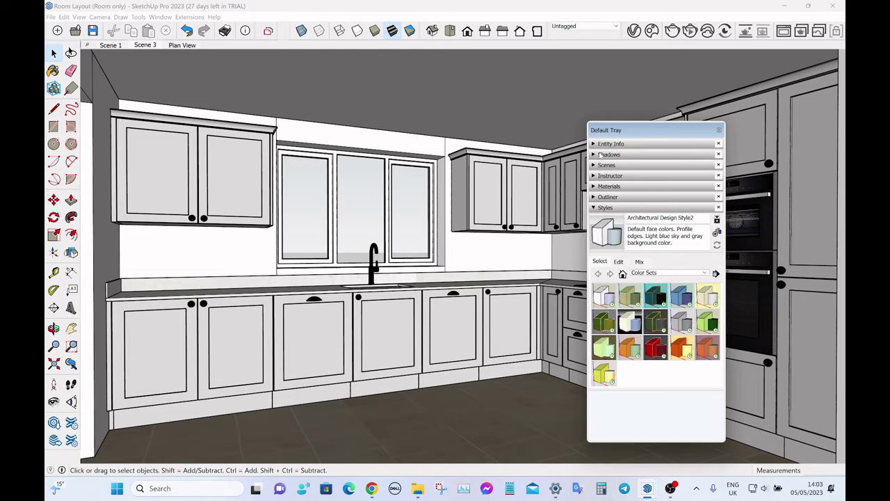
{"action": "left_click", "coordinate": [600, 154]}
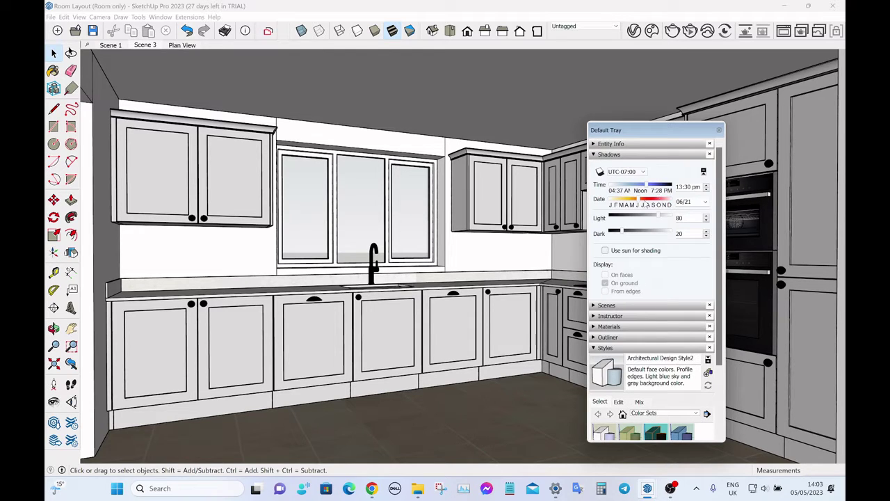
{"action": "mouse_move", "coordinate": [646, 205]}
{"action": "left_mouse_down"}
{"action": "mouse_move", "coordinate": [652, 188]}
{"action": "mouse_move", "coordinate": [630, 188]}
{"action": "mouse_move", "coordinate": [665, 185]}
{"action": "left_mouse_up"}
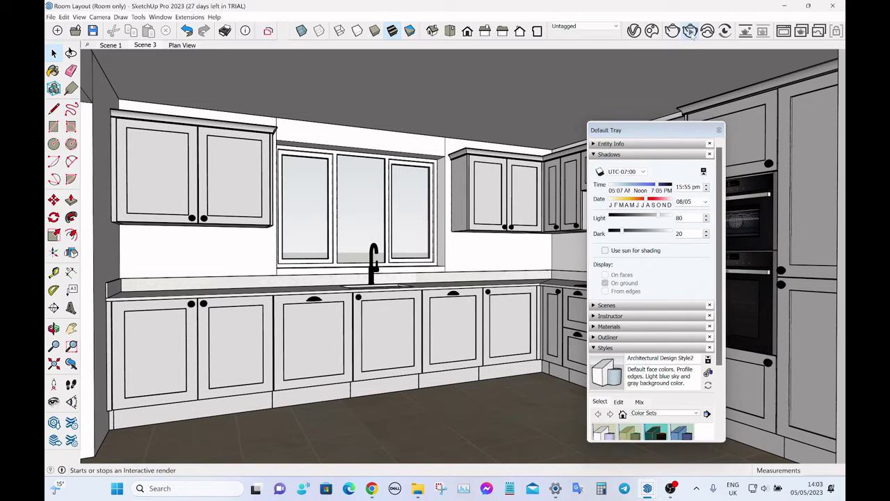
{"action": "left_click", "coordinate": [691, 32]}
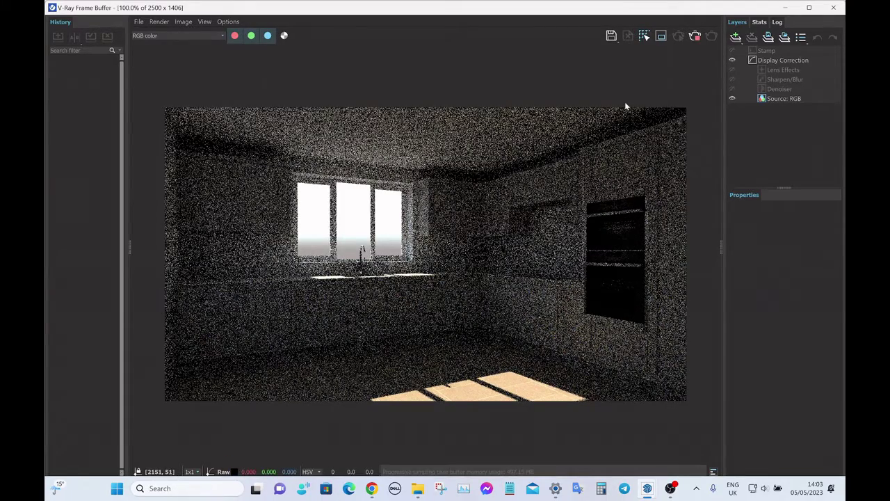
{"action": "left_click", "coordinate": [696, 36]}
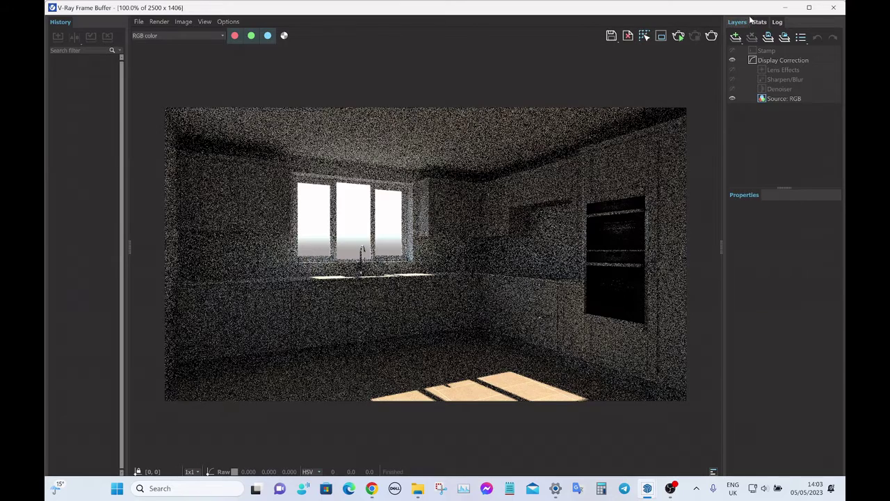
{"action": "left_click", "coordinate": [783, 7]}
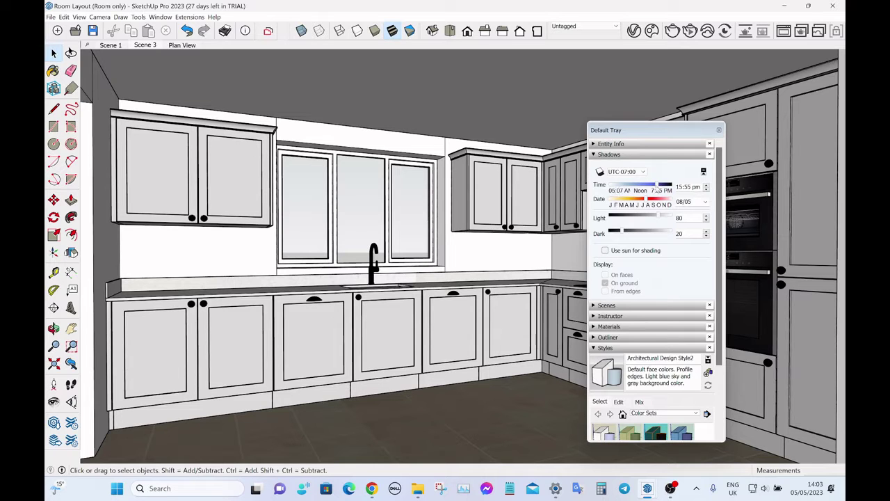
- Compare renders with the sun at 10:54, then settle on 13:58 on 09/17
{"action": "left_click", "coordinate": [690, 31]}
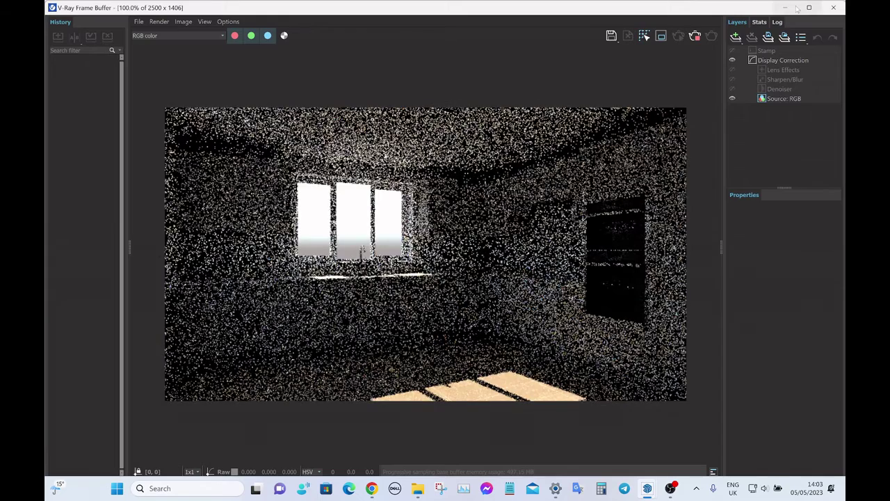
{"action": "left_click", "coordinate": [784, 8]}
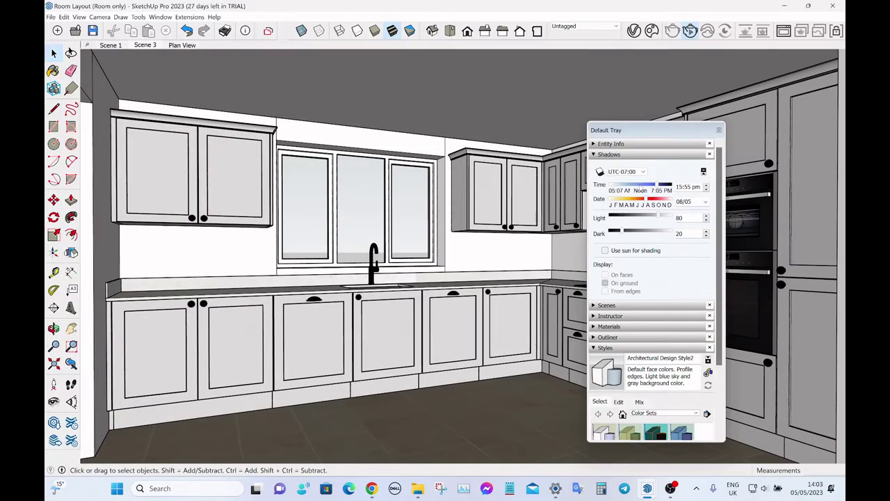
{"action": "left_click", "coordinate": [635, 185]}
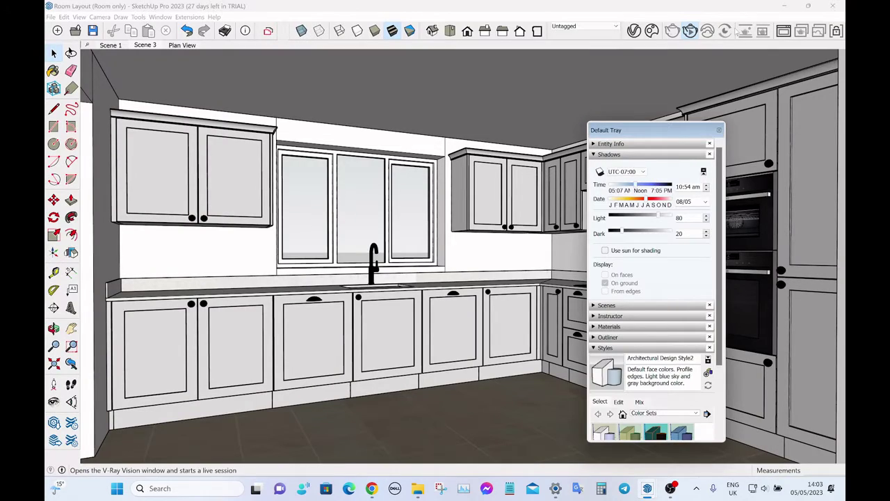
{"action": "left_click", "coordinate": [783, 34]}
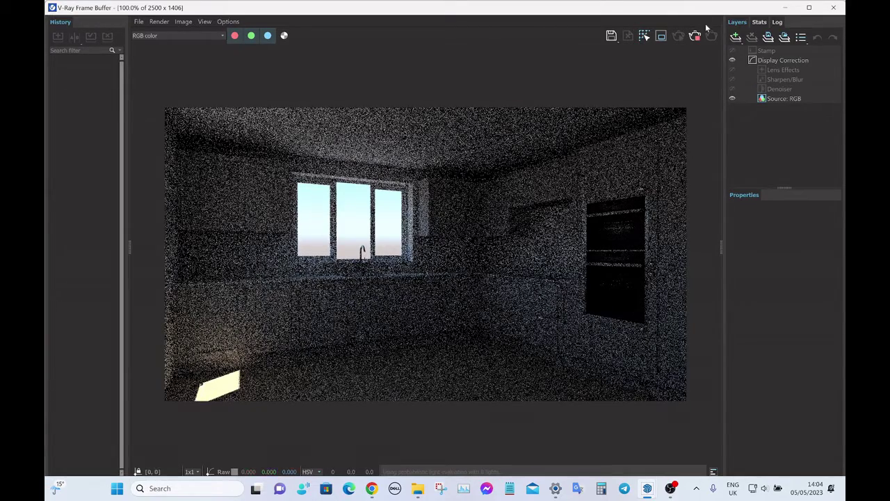
{"action": "left_click", "coordinate": [785, 8]}
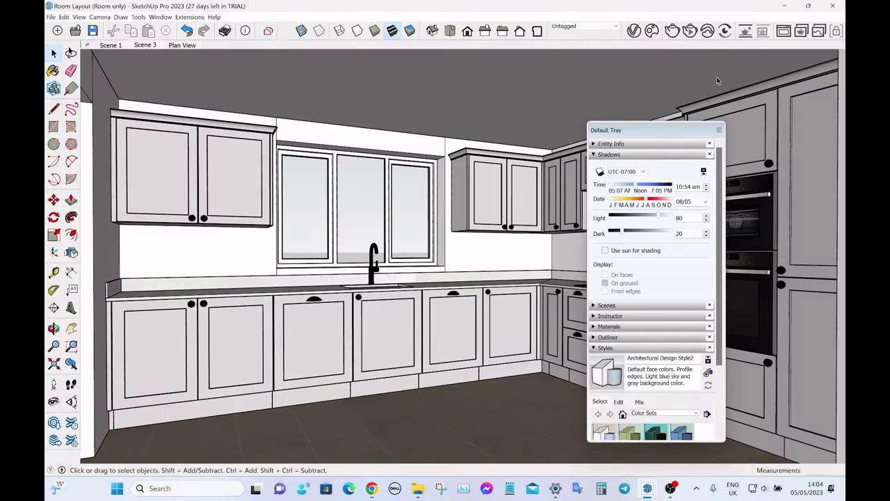
{"action": "left_click", "coordinate": [651, 187]}
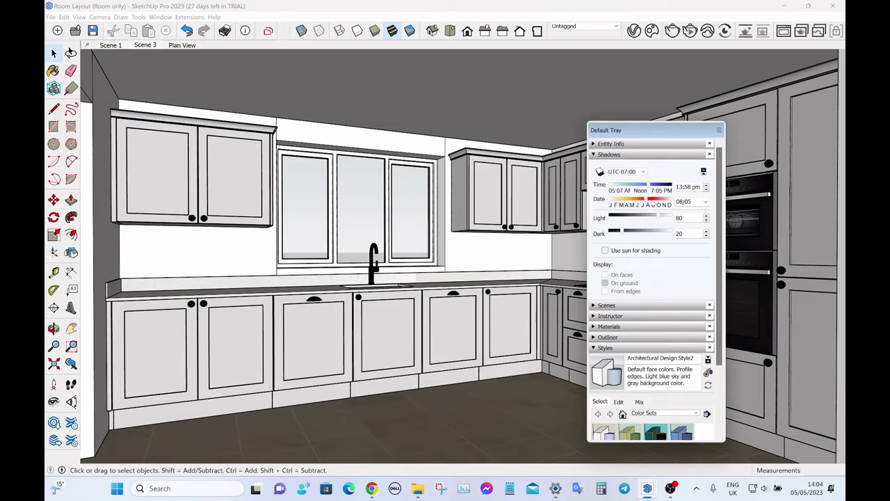
{"action": "left_click_drag", "start_coordinate": [653, 203], "coordinate": [655, 203]}
- Close the tray panels and enable the Solar North toolbar
{"action": "left_click", "coordinate": [720, 130]}
{"action": "right_click", "coordinate": [354, 31]}
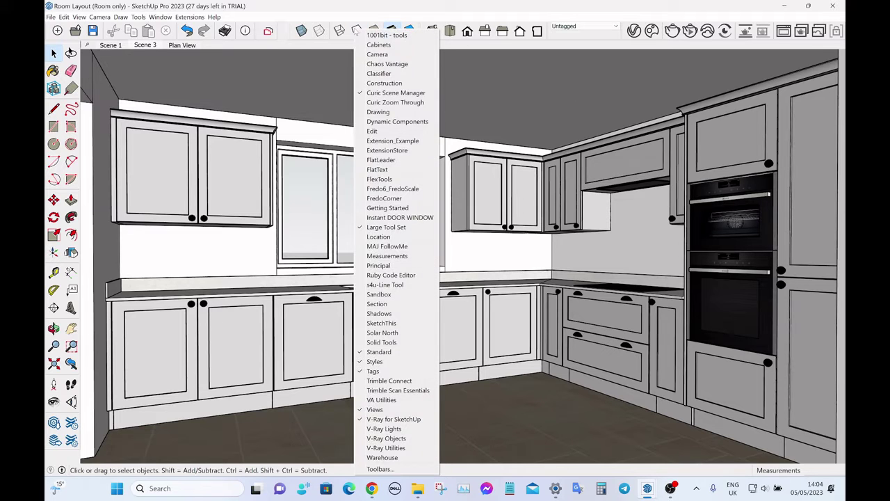
{"action": "left_click", "coordinate": [383, 333]}
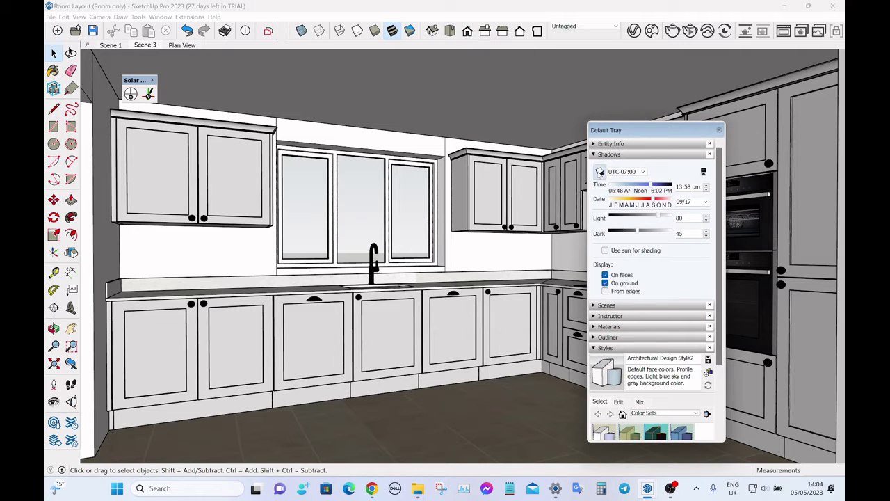
- Turn shadows on and set the model's north direction across the kitchen floor
{"action": "left_click", "coordinate": [599, 172]}
{"action": "left_click", "coordinate": [718, 130]}
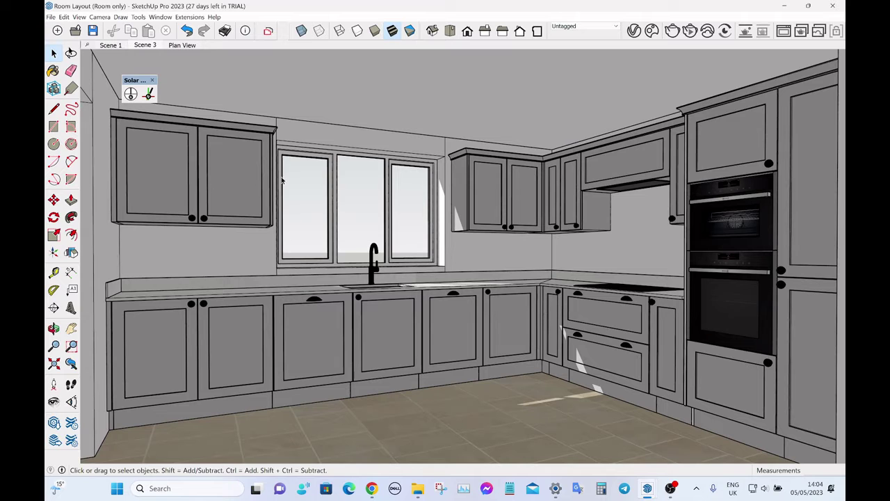
{"action": "left_click", "coordinate": [131, 94]}
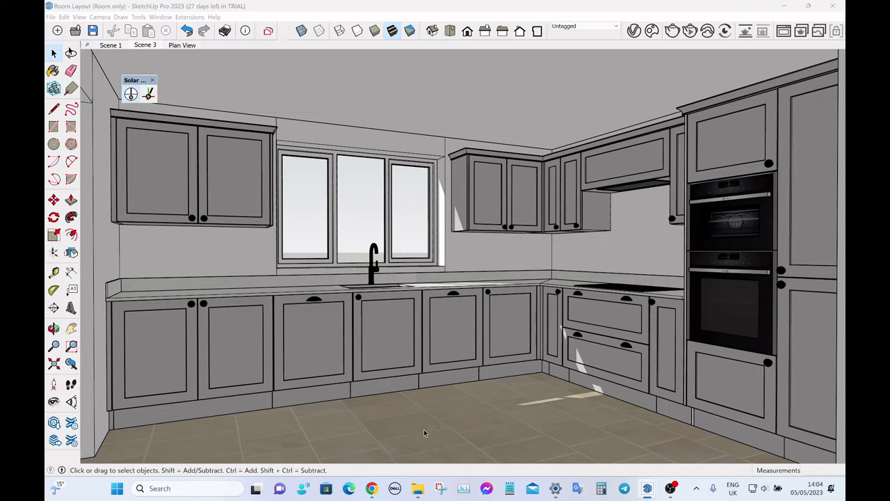
{"action": "key", "text": "ctrl+z"}
{"action": "left_click", "coordinate": [148, 94]}
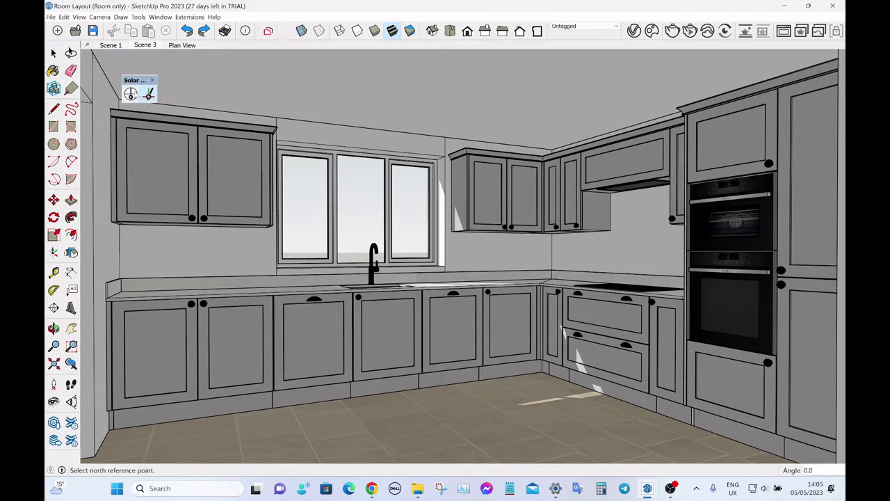
{"action": "left_click", "coordinate": [440, 429]}
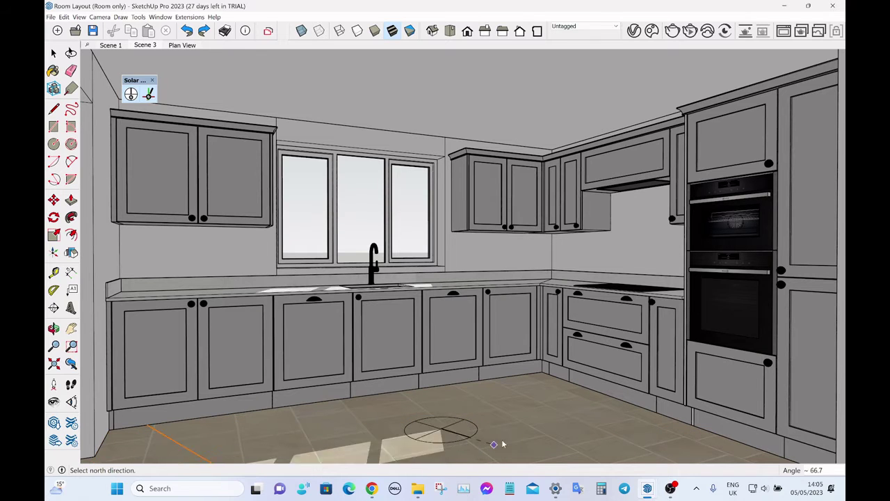
{"action": "left_click", "coordinate": [527, 428]}
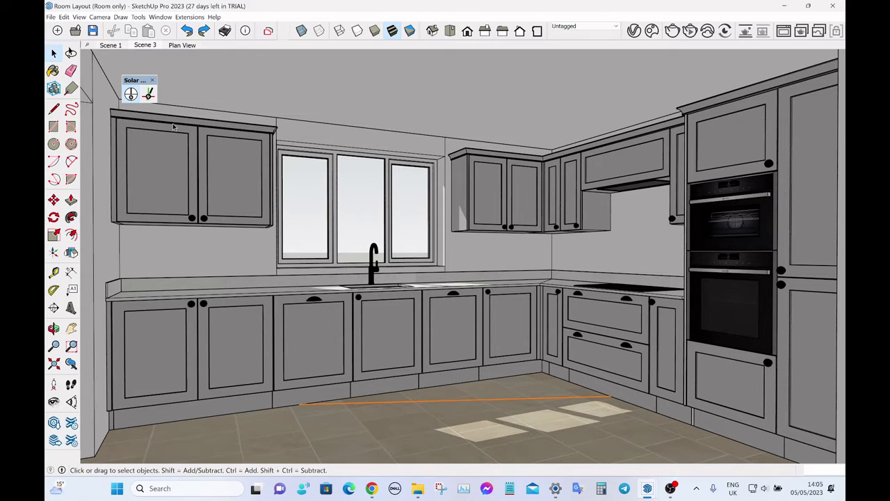
{"action": "left_click", "coordinate": [148, 93]}
{"action": "left_click", "coordinate": [131, 94]}
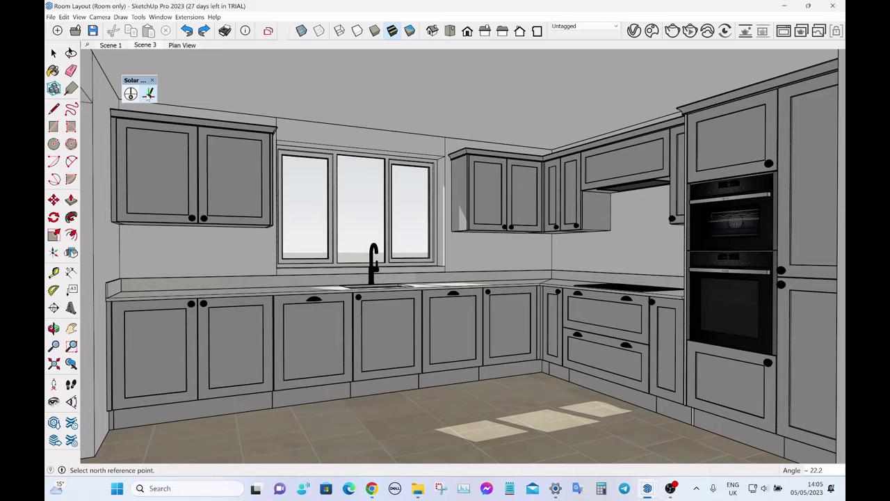
{"action": "left_click", "coordinate": [152, 81]}
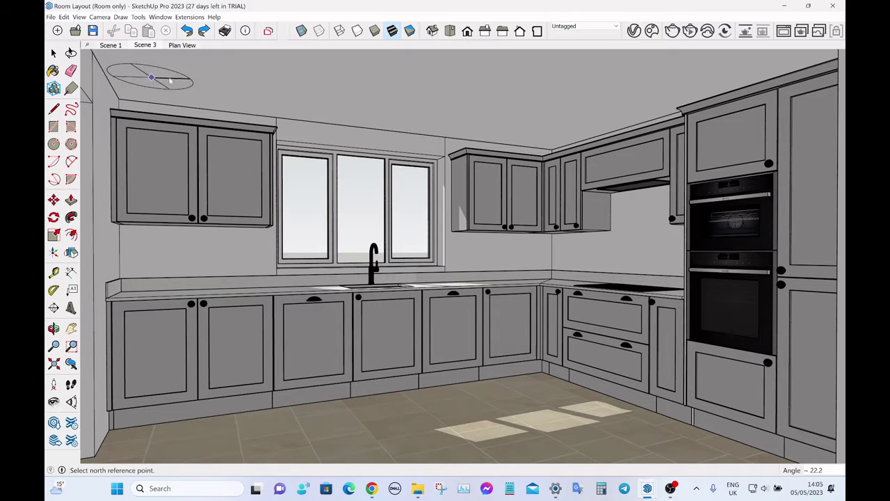
{"action": "key", "text": "space"}
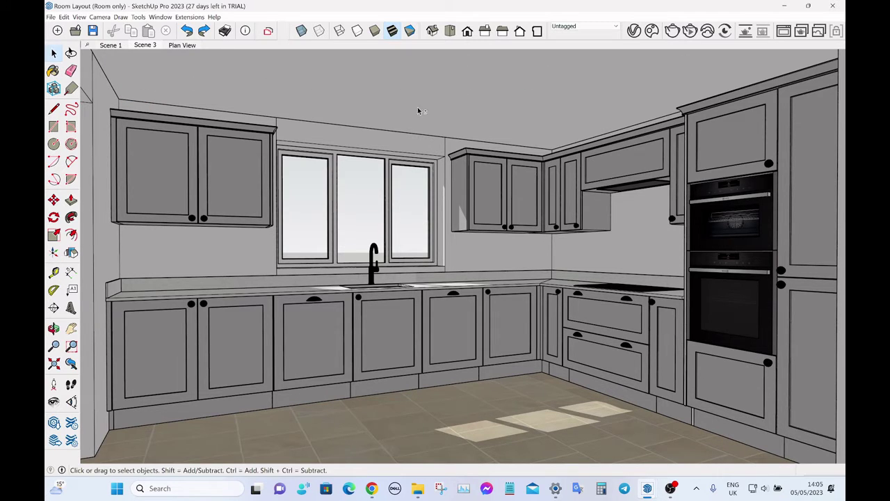
- Turn shadows off again and bring up the V-Ray lights list
{"action": "scroll", "coordinate": [616, 197], "scroll_direction": "up", "scroll_amount": 3}
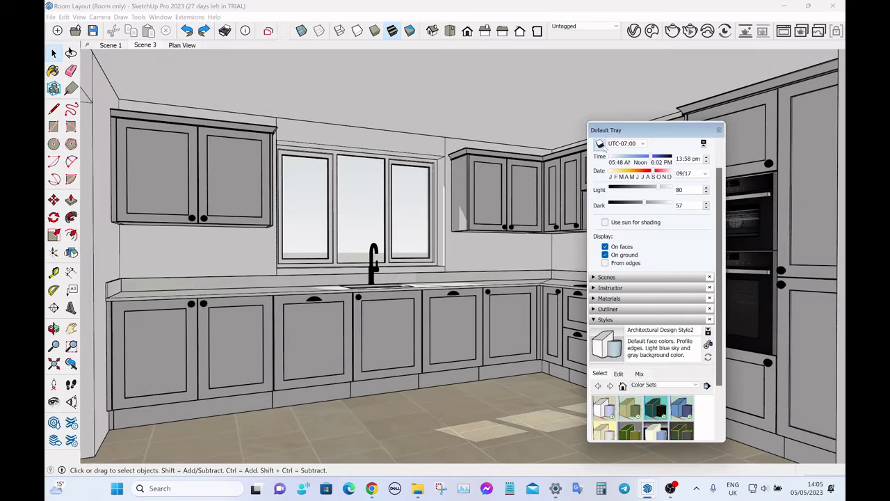
{"action": "left_click", "coordinate": [600, 144]}
{"action": "left_click", "coordinate": [719, 130]}
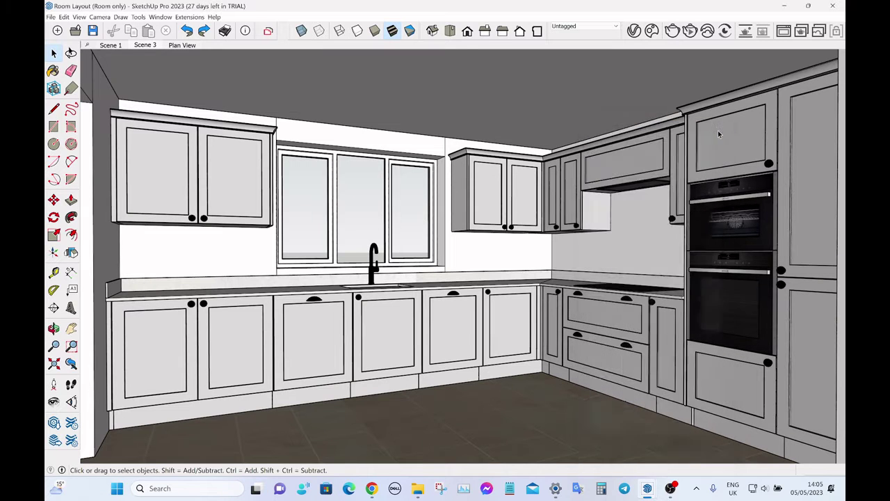
{"action": "left_click", "coordinate": [633, 31]}
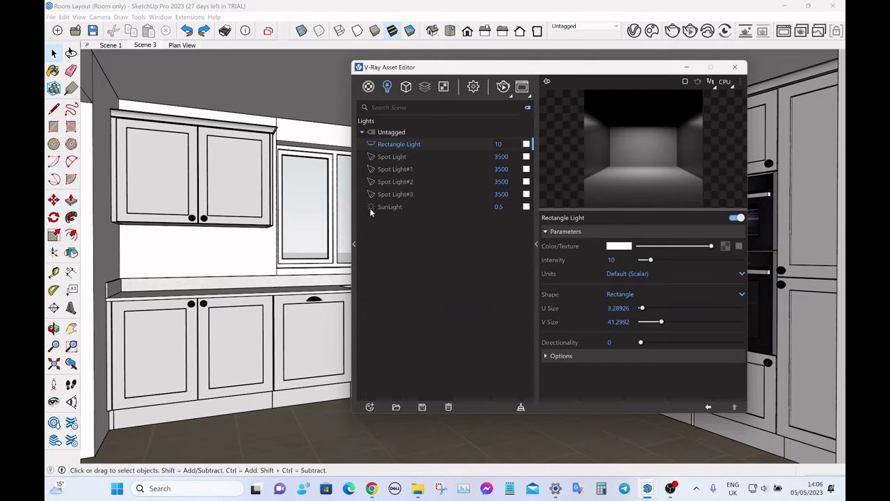
- Place a V-Ray Dome Light on the kitchen floor from Extensions > V-Ray > Lights
{"action": "left_click", "coordinate": [686, 69]}
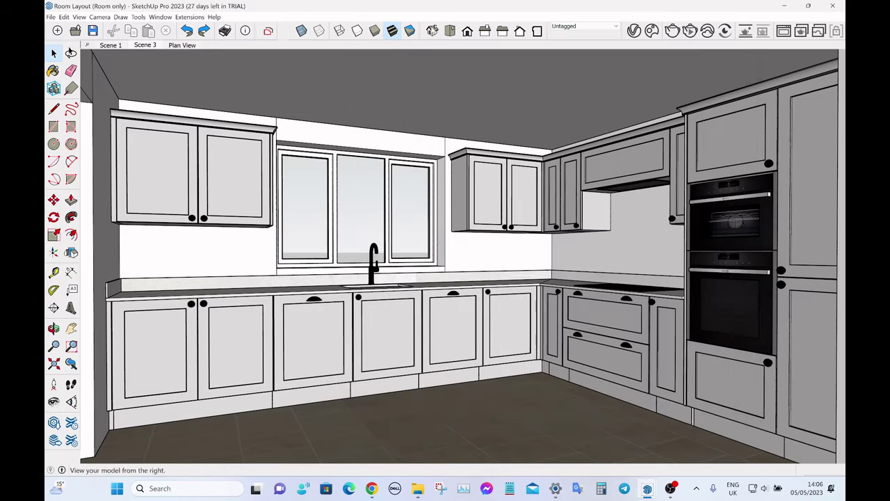
{"action": "left_click", "coordinate": [189, 16]}
{"action": "mouse_move", "coordinate": [204, 61]}
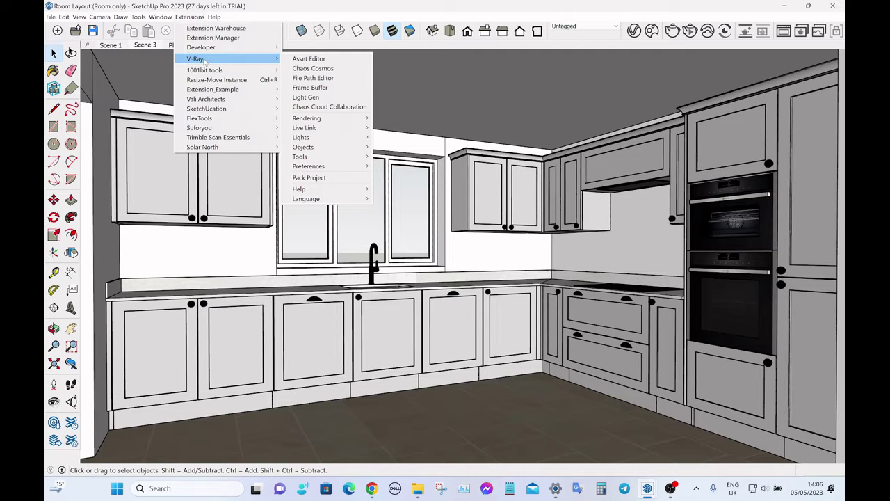
{"action": "mouse_move", "coordinate": [326, 137]}
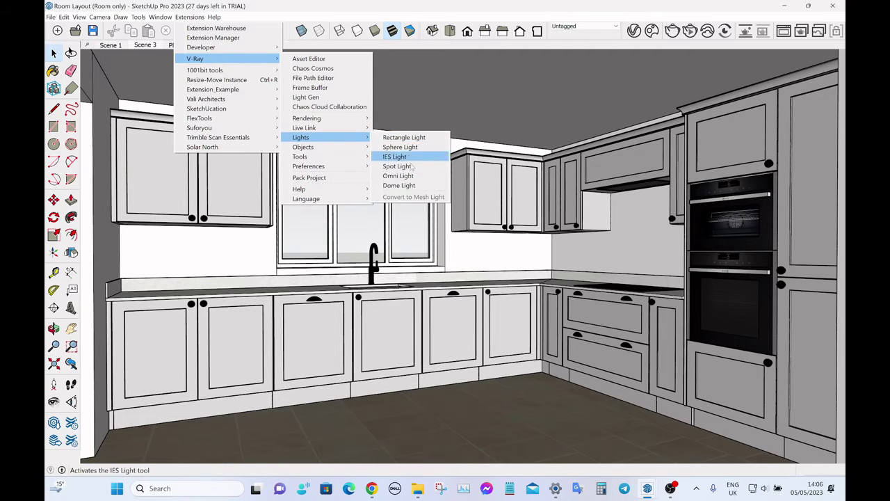
{"action": "left_click", "coordinate": [408, 186]}
{"action": "left_click", "coordinate": [489, 424]}
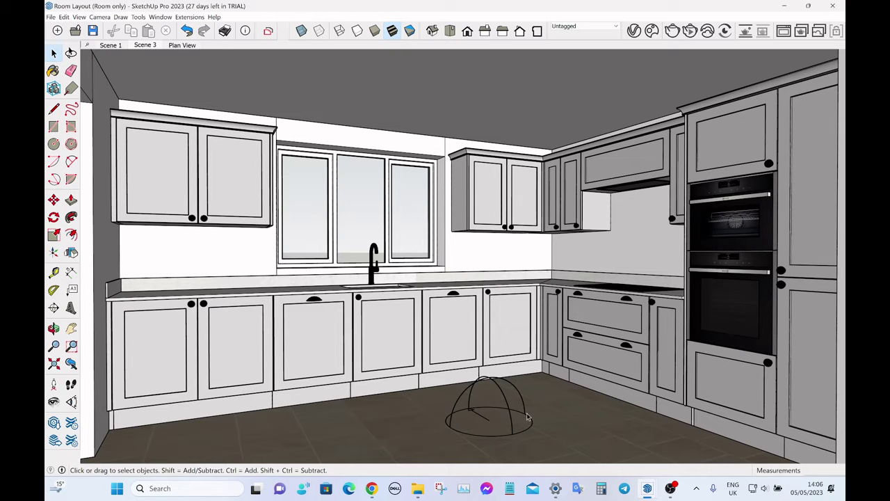
{"action": "middle_click_drag", "start_coordinate": [478, 394], "coordinate": [736, 214]}
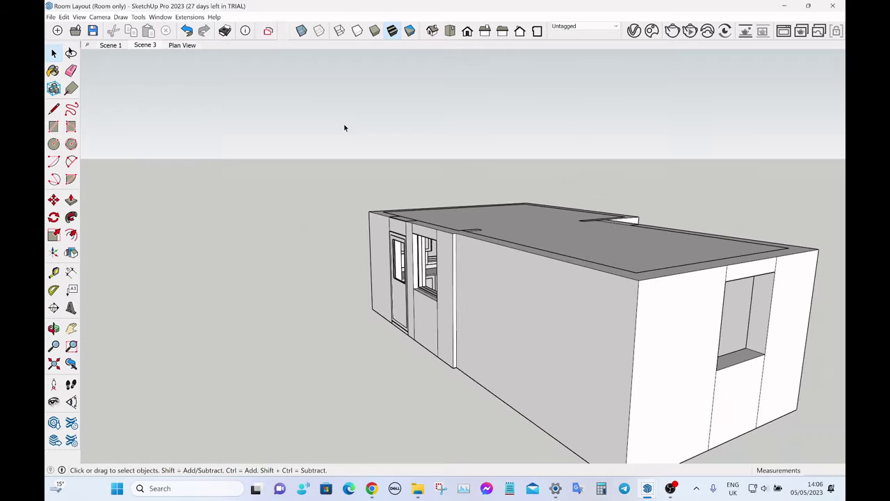
{"action": "scroll", "coordinate": [271, 244], "scroll_direction": "down", "scroll_amount": 5}
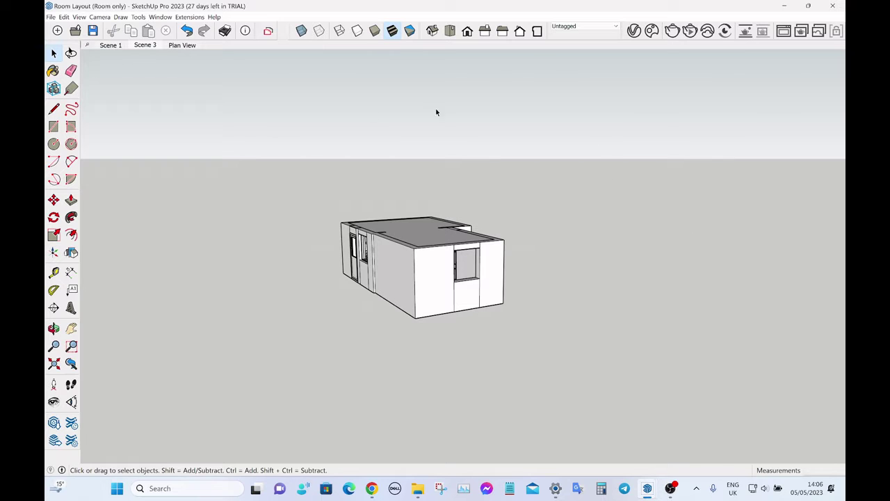
- From the Scene 3 view, select the dome light, test-render it, then open its settings
{"action": "left_click", "coordinate": [143, 46]}
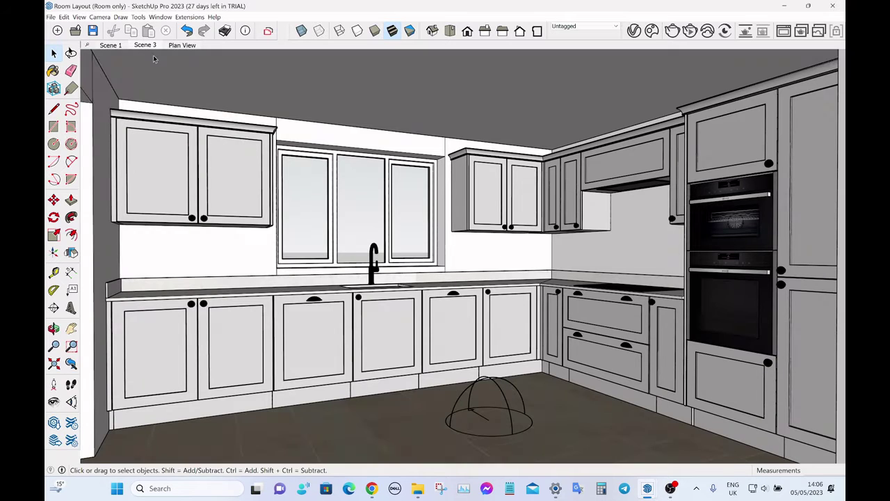
{"action": "left_click", "coordinate": [485, 422]}
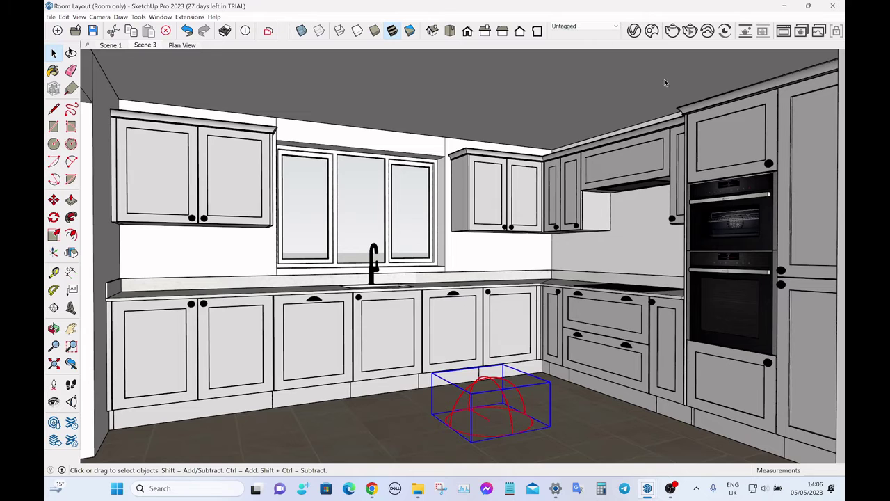
{"action": "left_click", "coordinate": [690, 32]}
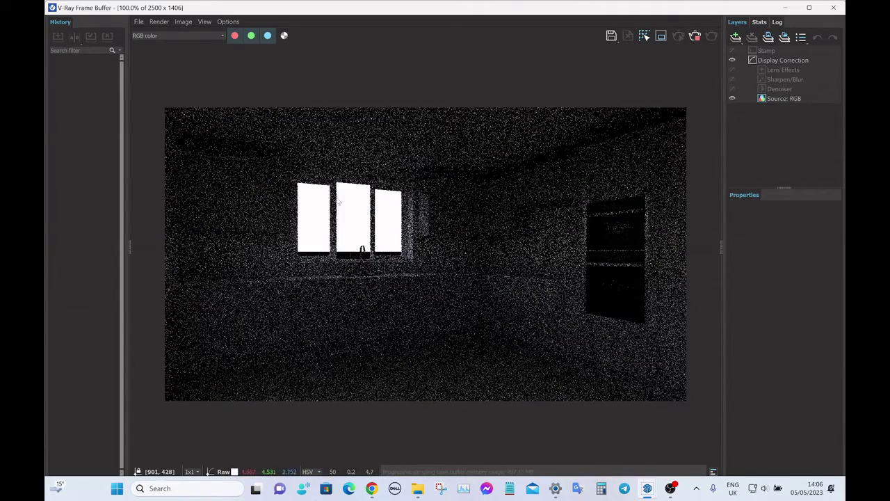
{"action": "left_click", "coordinate": [834, 8]}
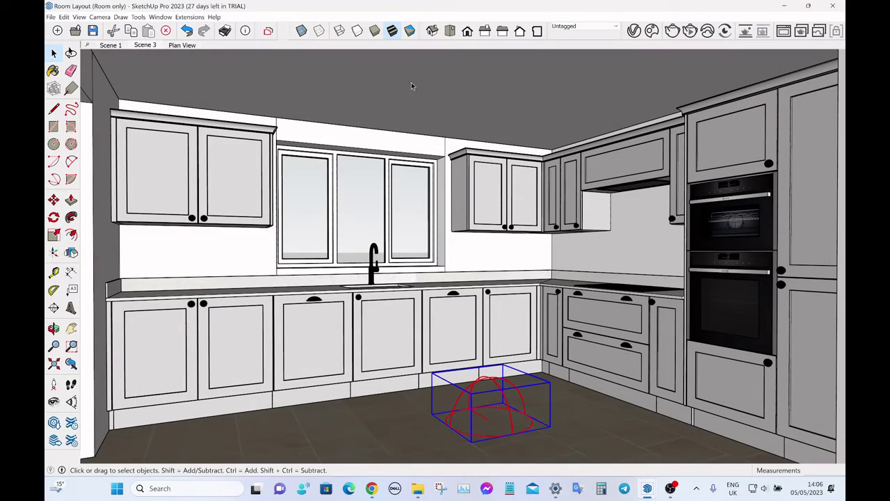
{"action": "left_click", "coordinate": [633, 31]}
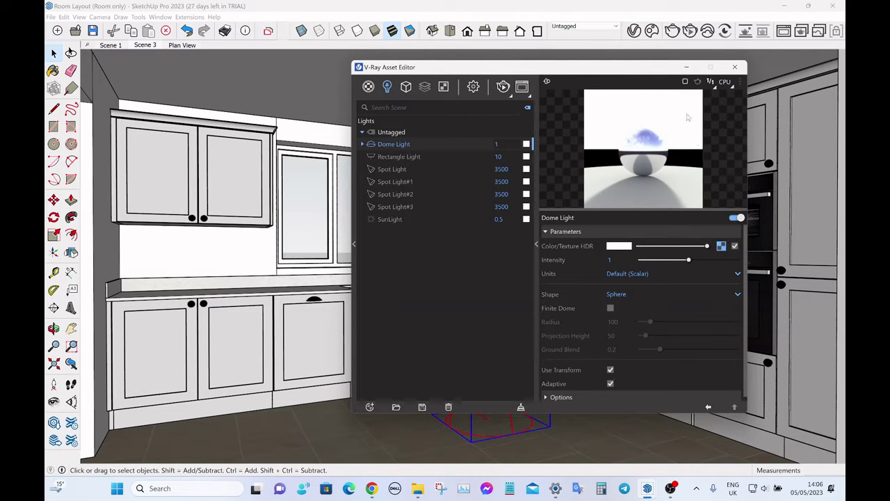
- Rotate the dome light 45° about its centre on the kitchen floor
{"action": "left_click", "coordinate": [685, 66]}
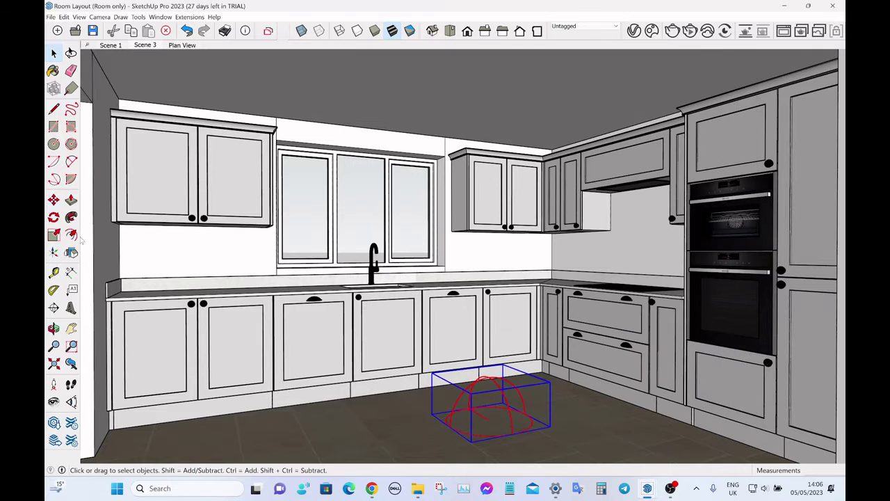
{"action": "left_click", "coordinate": [54, 217]}
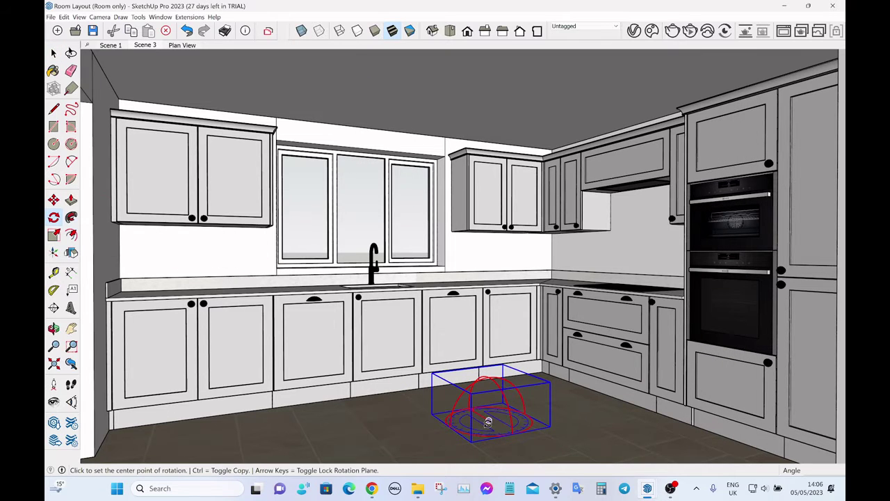
{"action": "left_click", "coordinate": [488, 422]}
{"action": "left_click", "coordinate": [463, 402]}
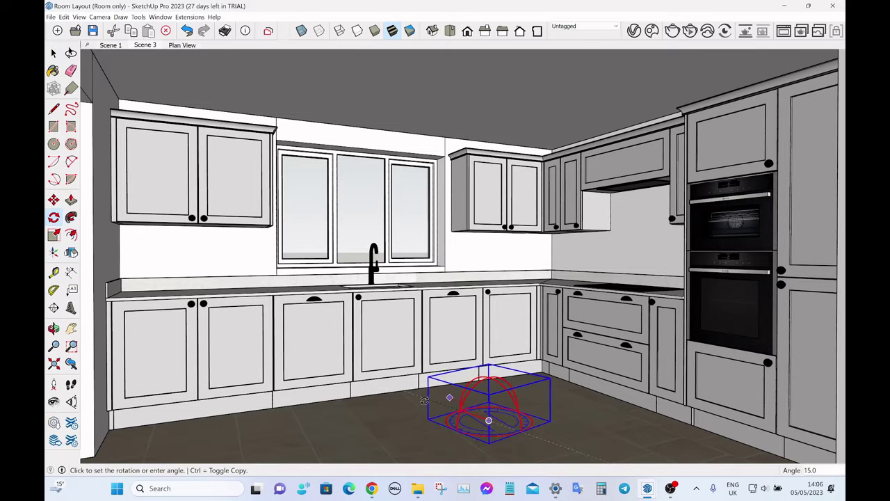
{"action": "left_click", "coordinate": [413, 412]}
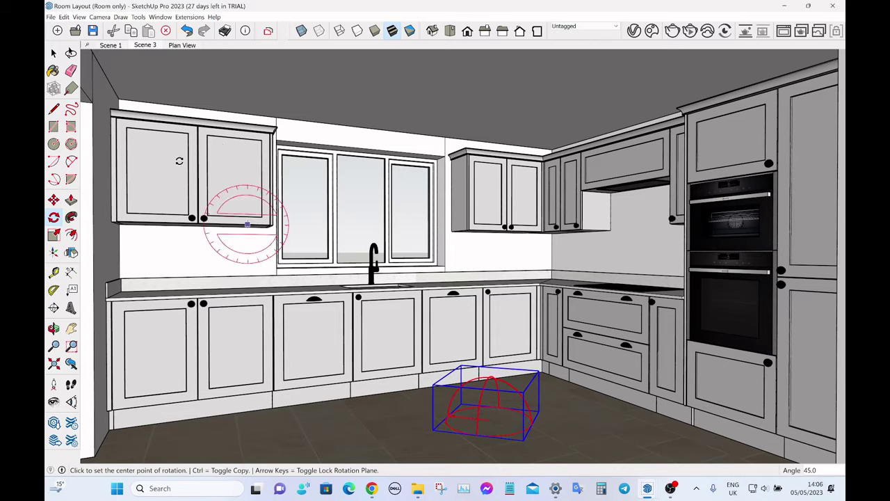
{"action": "left_click", "coordinate": [53, 52]}
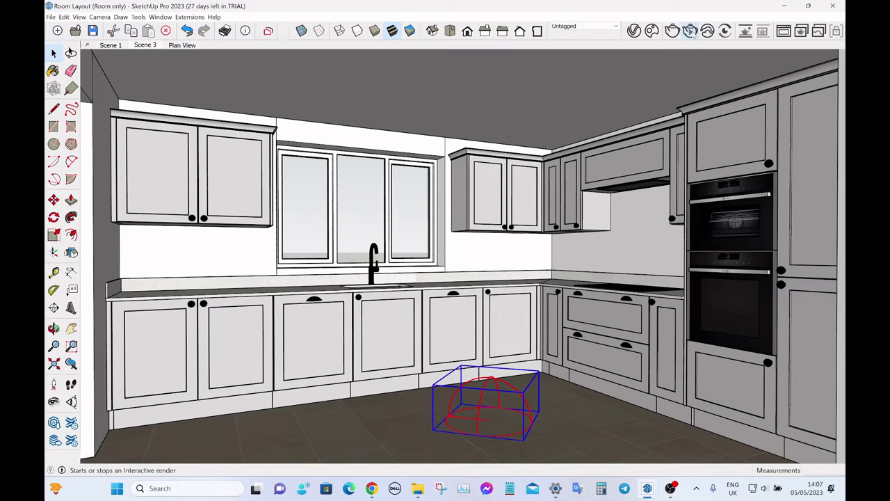
- Render the kitchen with the rotated dome light, stop the render, and close the frame buffer
{"action": "left_click", "coordinate": [690, 31]}
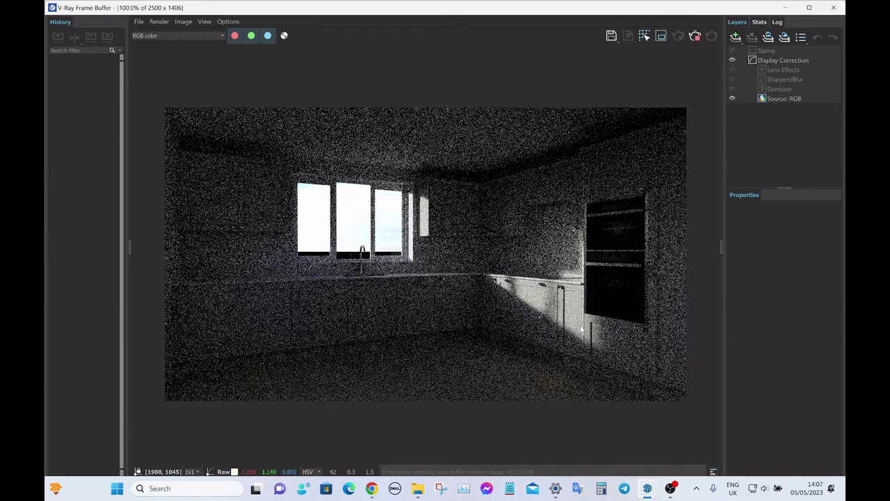
{"action": "left_click", "coordinate": [698, 37]}
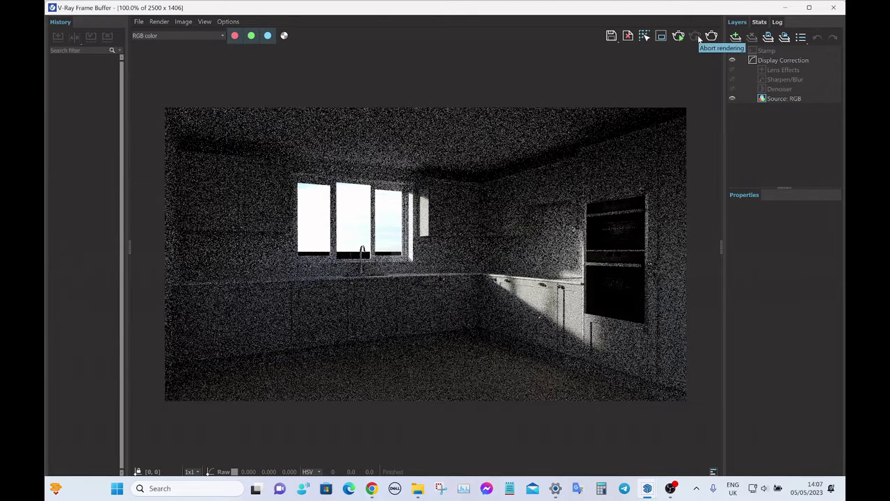
{"action": "left_click", "coordinate": [834, 9]}
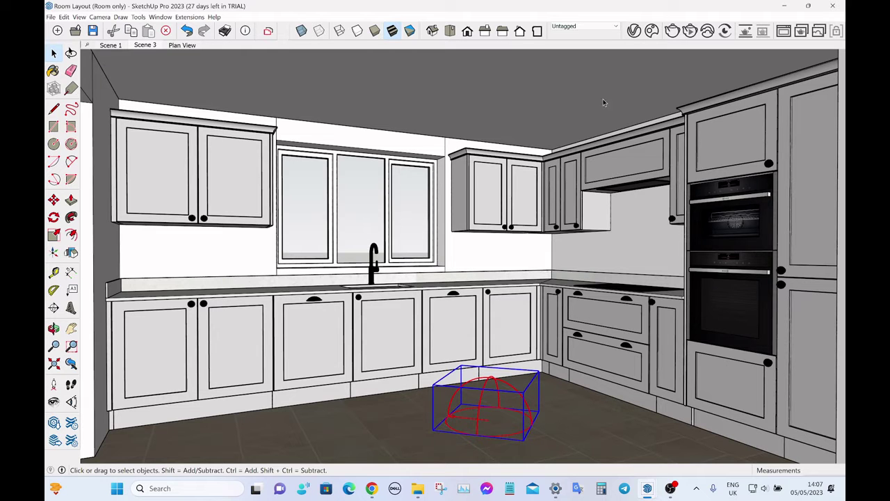
- After glancing at the previous render, set the Dome Light intensity to 0.5
{"action": "left_click", "coordinate": [783, 30]}
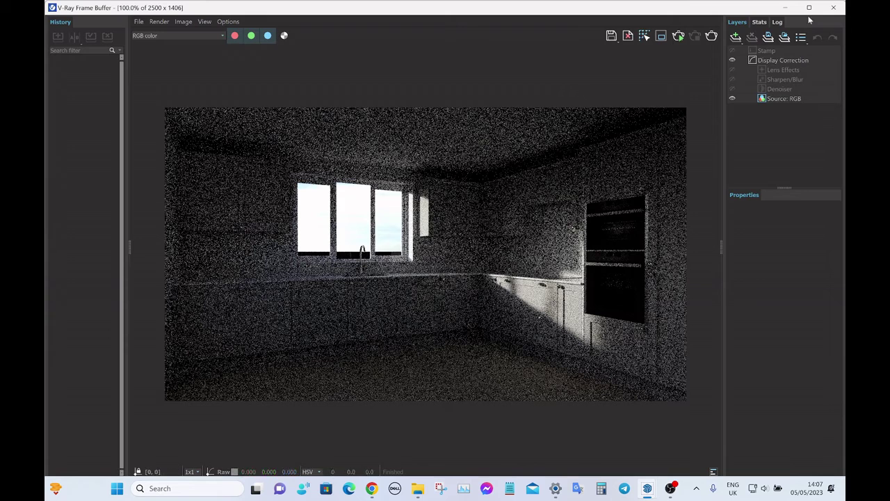
{"action": "left_click", "coordinate": [786, 8]}
{"action": "left_click", "coordinate": [634, 31]}
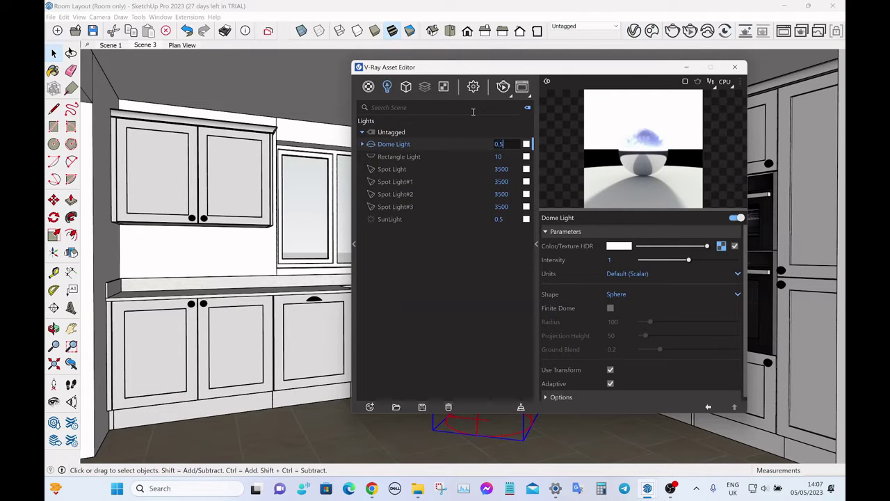
{"action": "type", "text": "0.5"}
{"action": "key", "text": "Return"}
- Run a test render with the 0.5 dome light, then stop it and close the result
{"action": "left_click", "coordinate": [503, 86]}
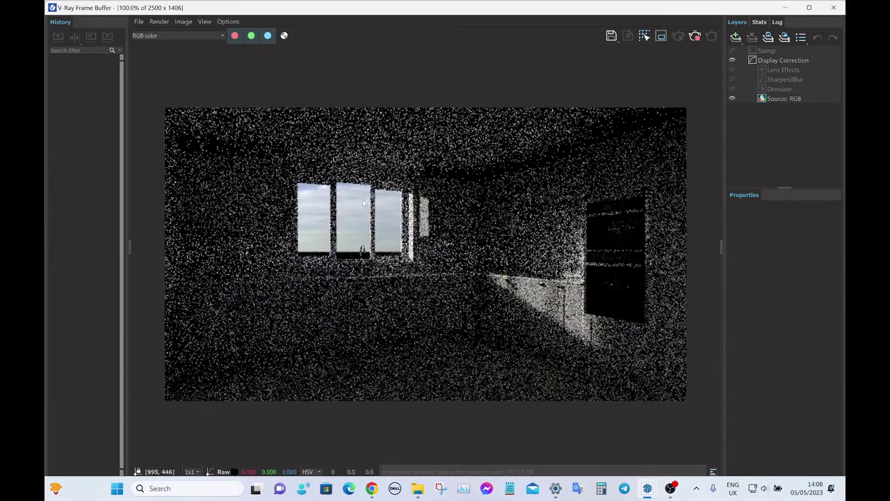
{"action": "left_click", "coordinate": [694, 36]}
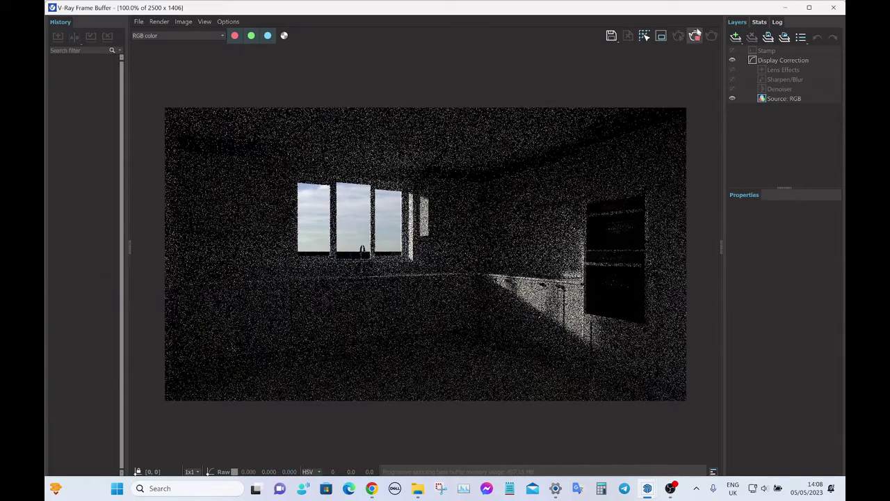
{"action": "left_click", "coordinate": [834, 7]}
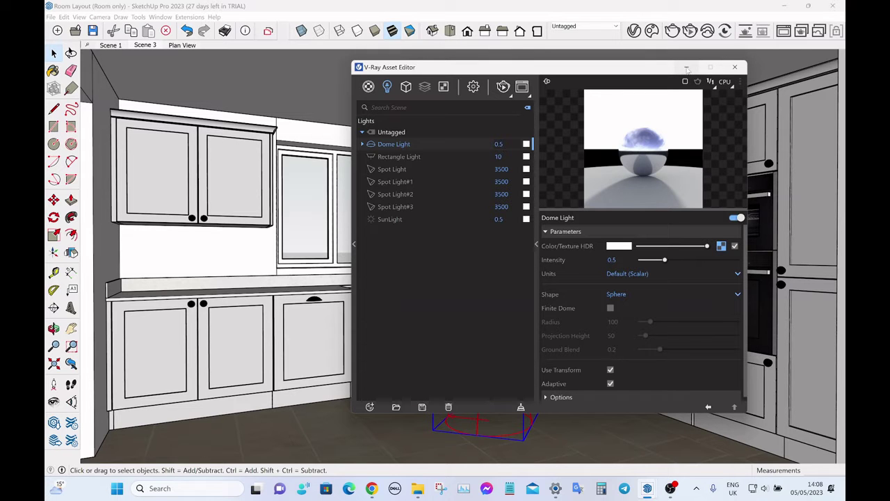
- Hide the light settings, clear the selection and review the latest test render
{"action": "left_click", "coordinate": [687, 67]}
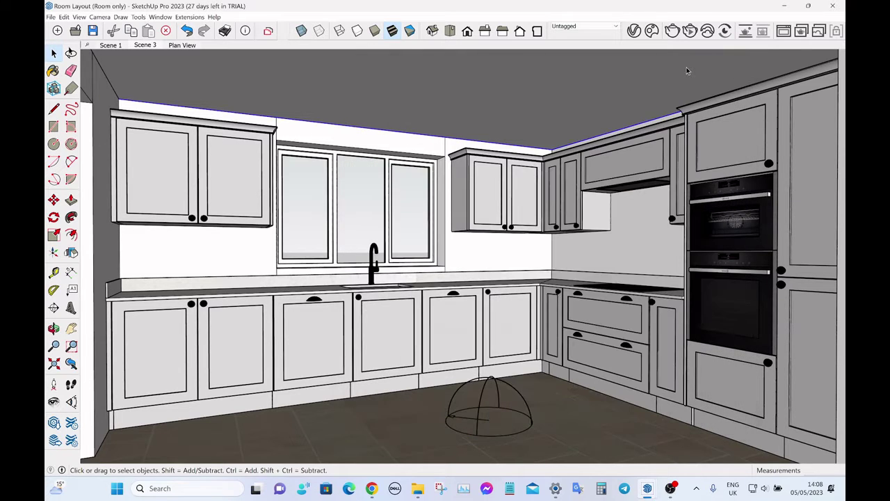
{"action": "left_click", "coordinate": [687, 70]}
{"action": "left_click", "coordinate": [318, 30]}
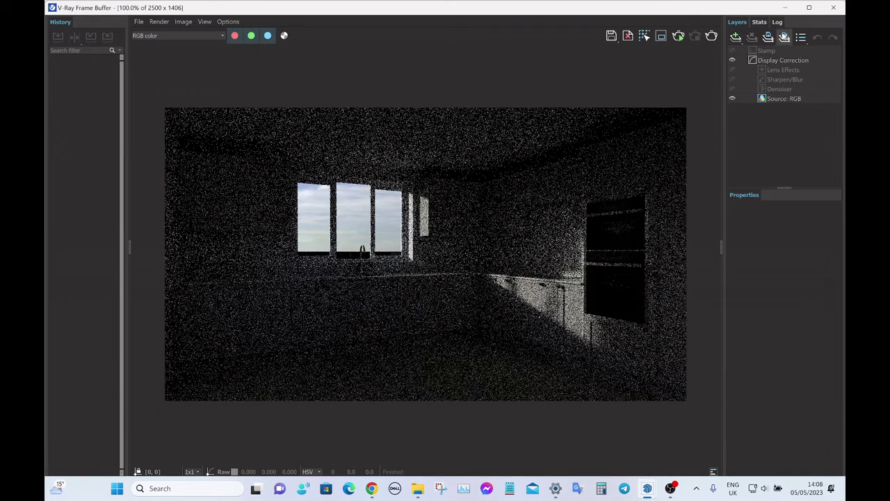
{"action": "left_click", "coordinate": [784, 8]}
- In the render settings, set the camera Exposure Value to 8
{"action": "left_click", "coordinate": [634, 31]}
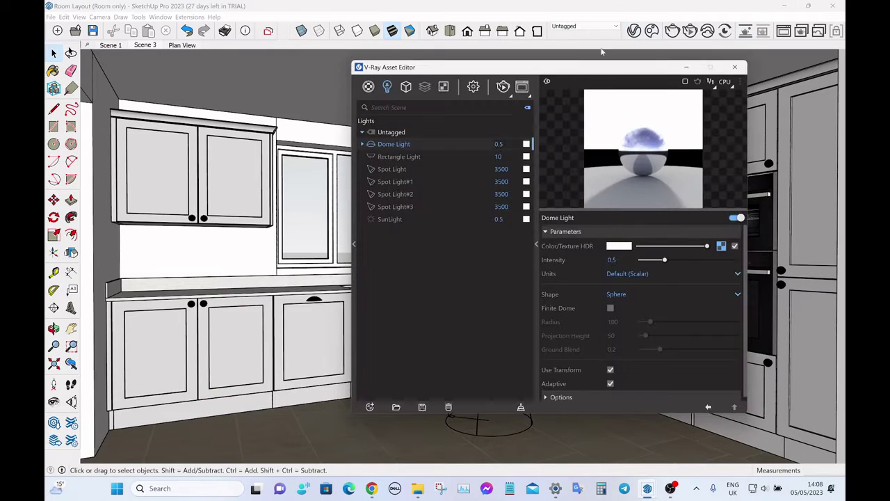
{"action": "left_click", "coordinate": [473, 87]}
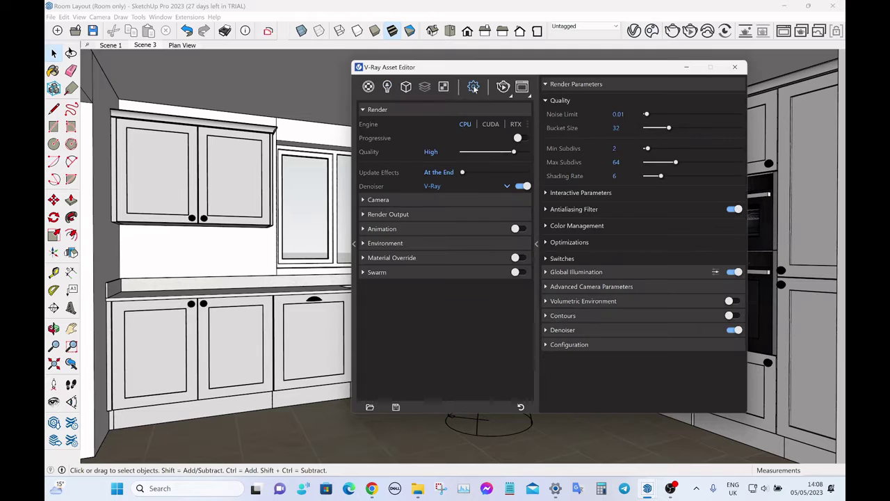
{"action": "left_click", "coordinate": [420, 201]}
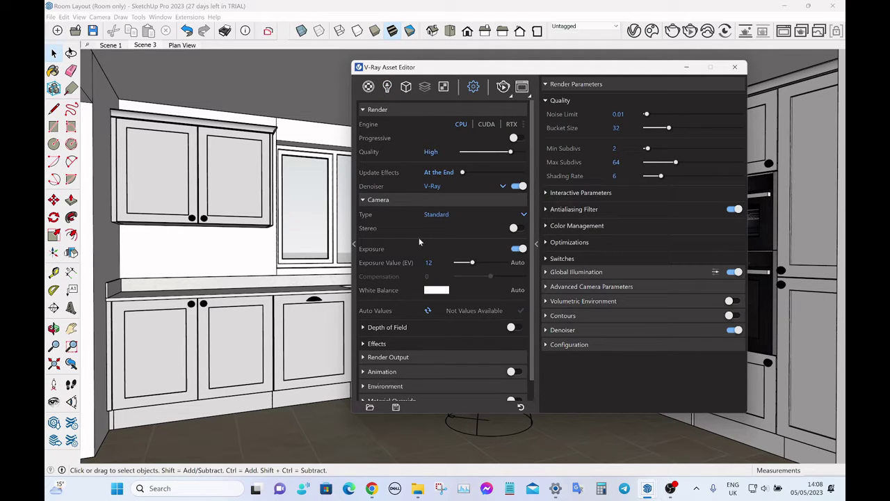
{"action": "left_click", "coordinate": [425, 262]}
{"action": "key", "text": "Return"}
- Run a test render at exposure 8, then stop it and close the result
{"action": "left_click", "coordinate": [503, 86]}
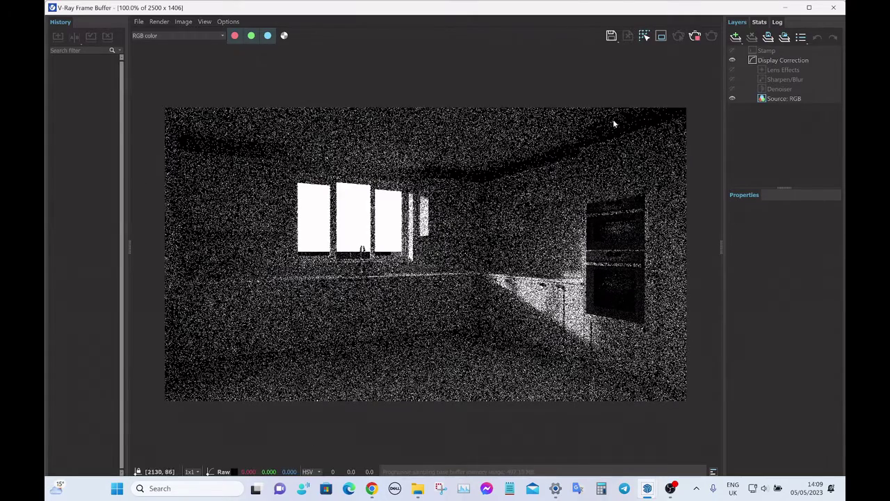
{"action": "left_click", "coordinate": [694, 35]}
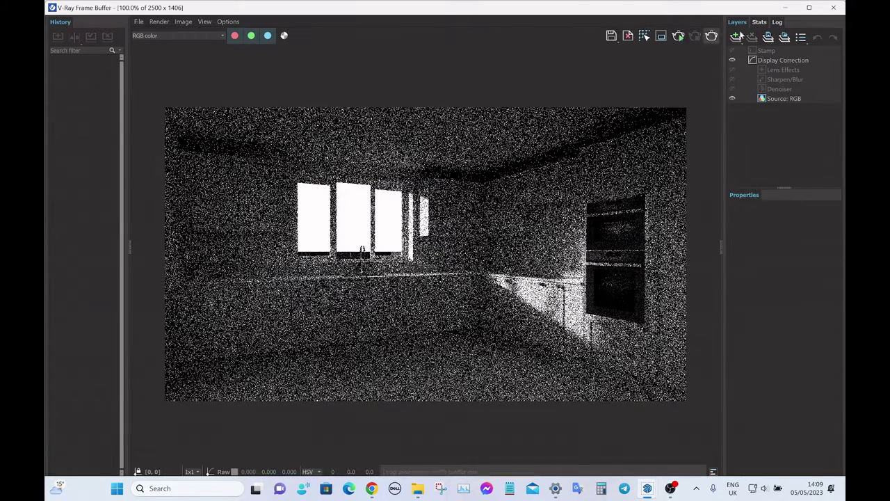
{"action": "left_click", "coordinate": [834, 8]}
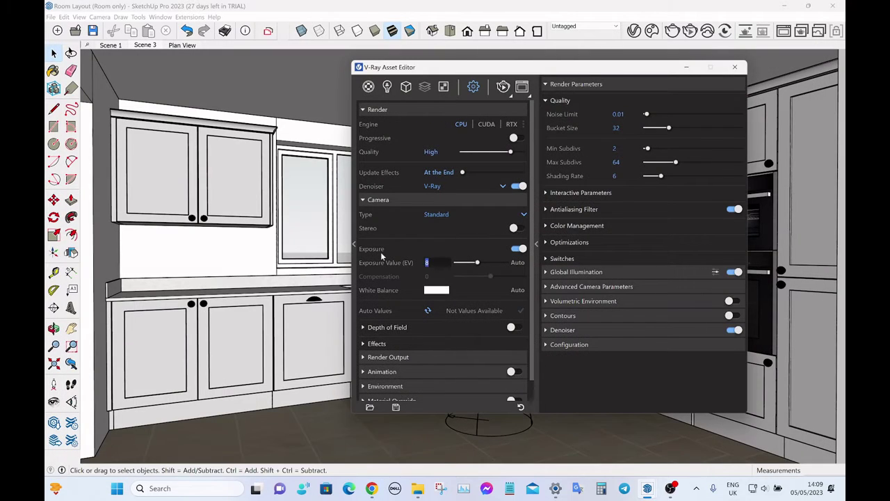
- Restore the camera Exposure Value to 12
{"action": "double_click", "coordinate": [427, 262]}
{"action": "type", "text": "12"}
{"action": "key", "text": "Return"}
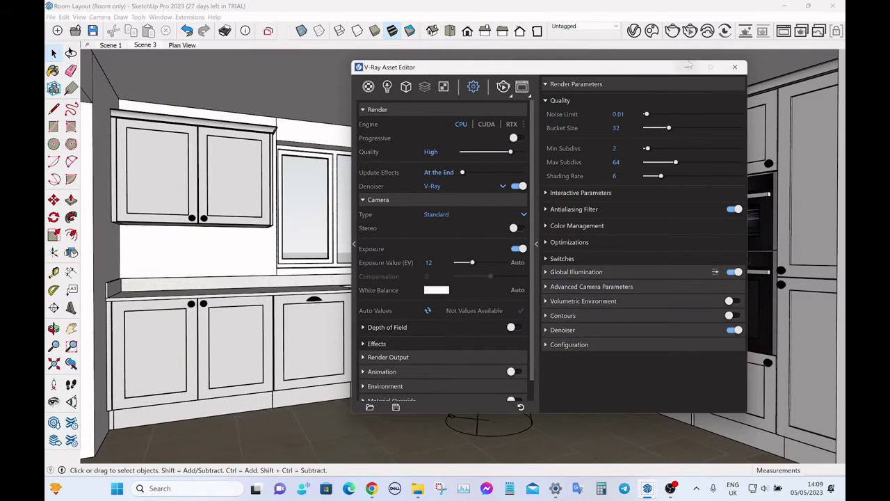
- Orbit down onto the room and place a new V-Ray Spot Light from the Extensions menu
{"action": "left_click", "coordinate": [687, 66]}
{"action": "middle_click_drag", "start_coordinate": [598, 209], "coordinate": [612, 202]}
{"action": "scroll", "coordinate": [617, 197], "scroll_direction": "up", "scroll_amount": 8}
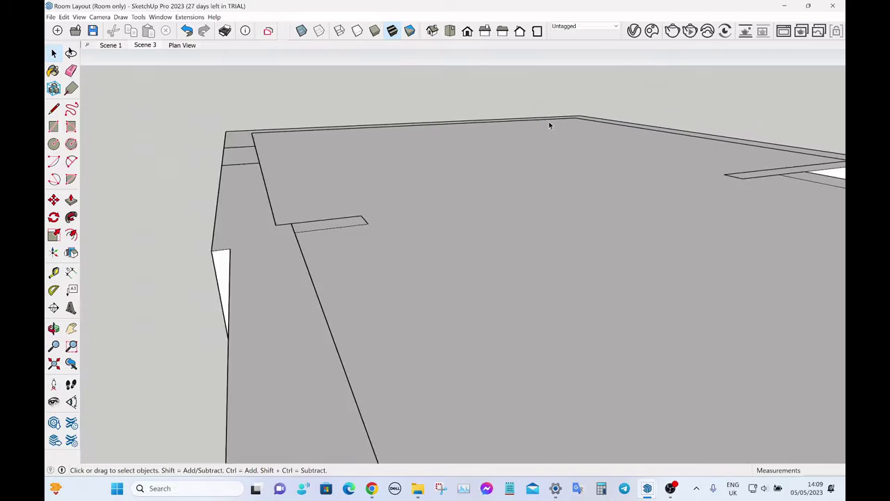
{"action": "scroll", "coordinate": [547, 128], "scroll_direction": "down", "scroll_amount": 10}
{"action": "mouse_move", "coordinate": [476, 115]}
{"action": "middle_mouse_down"}
{"action": "mouse_move", "coordinate": [338, 218]}
{"action": "mouse_move", "coordinate": [532, 216]}
{"action": "mouse_move", "coordinate": [565, 173]}
{"action": "middle_mouse_up"}
{"action": "scroll", "coordinate": [512, 220], "scroll_direction": "up", "scroll_amount": 5}
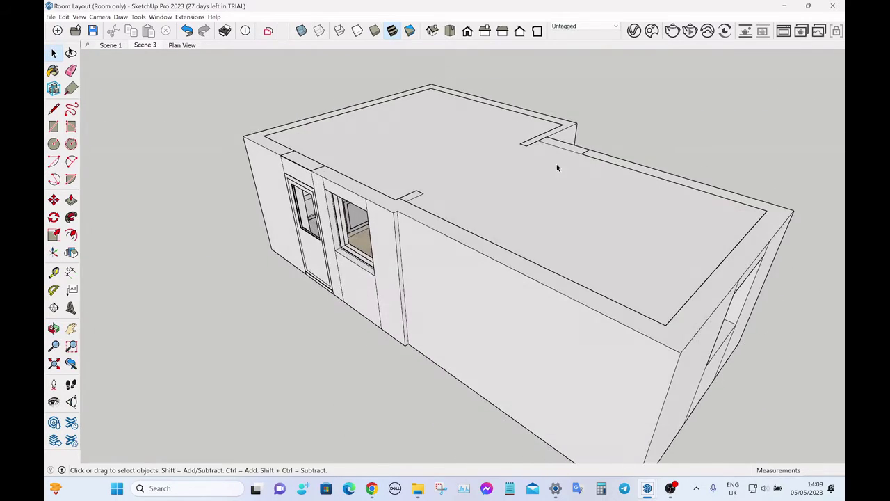
{"action": "scroll", "coordinate": [452, 150], "scroll_direction": "up", "scroll_amount": 2}
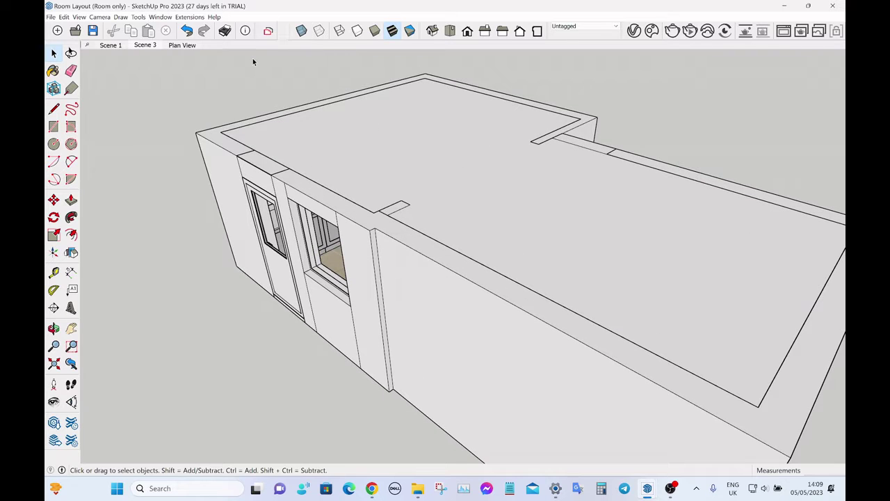
{"action": "left_click", "coordinate": [193, 18]}
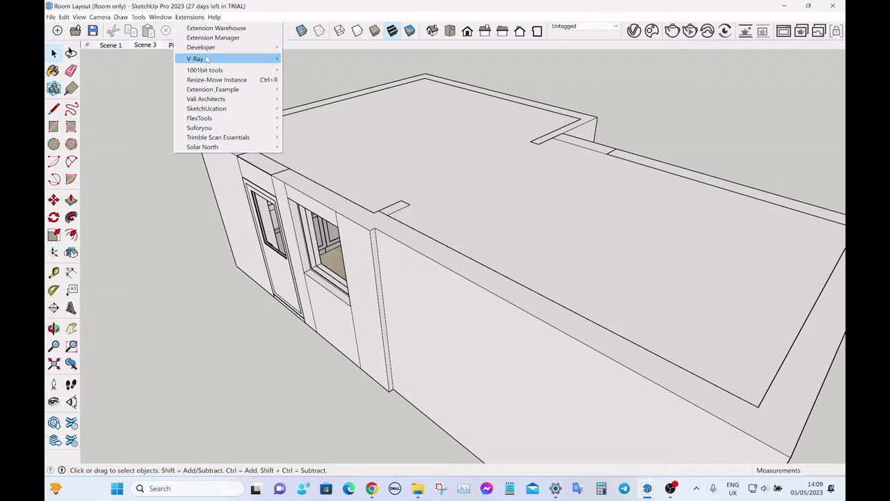
{"action": "mouse_move", "coordinate": [209, 59]}
{"action": "mouse_move", "coordinate": [323, 138]}
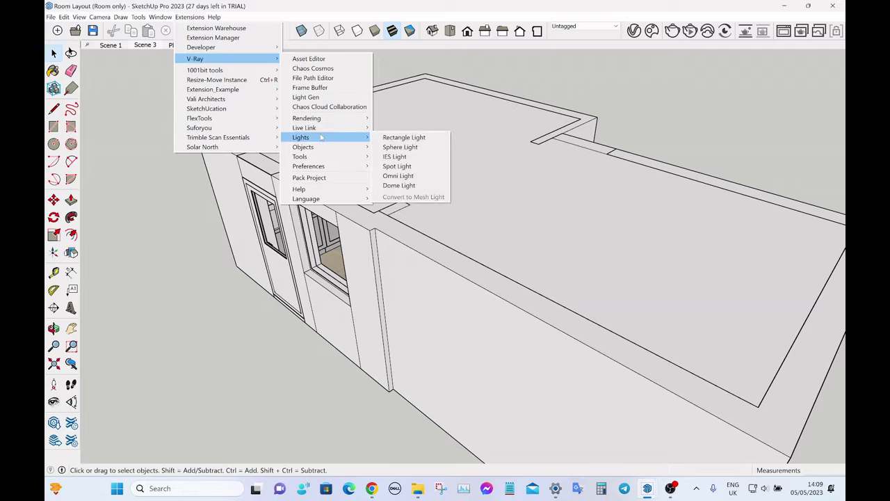
{"action": "left_click", "coordinate": [405, 169]}
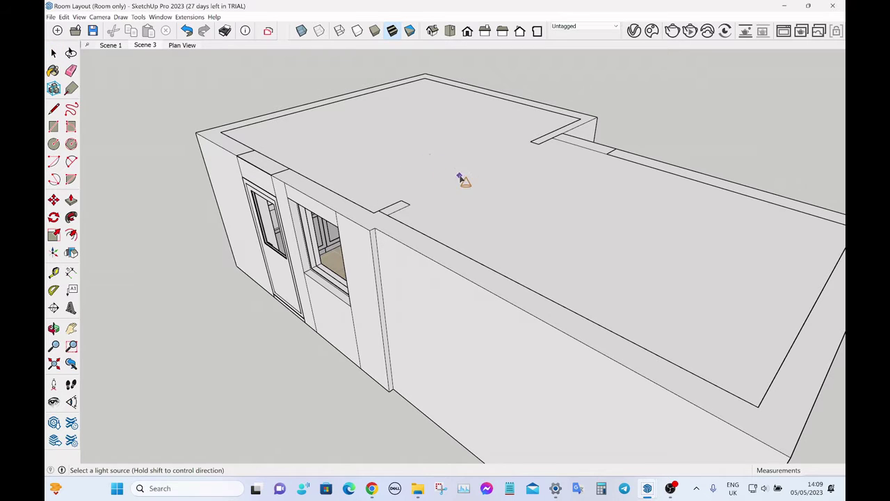
{"action": "key", "text": "space"}
- Select the new spot light and orbit to view it from above
{"action": "scroll", "coordinate": [439, 157], "scroll_direction": "up", "scroll_amount": 5}
{"action": "scroll", "coordinate": [439, 160], "scroll_direction": "up", "scroll_amount": 2}
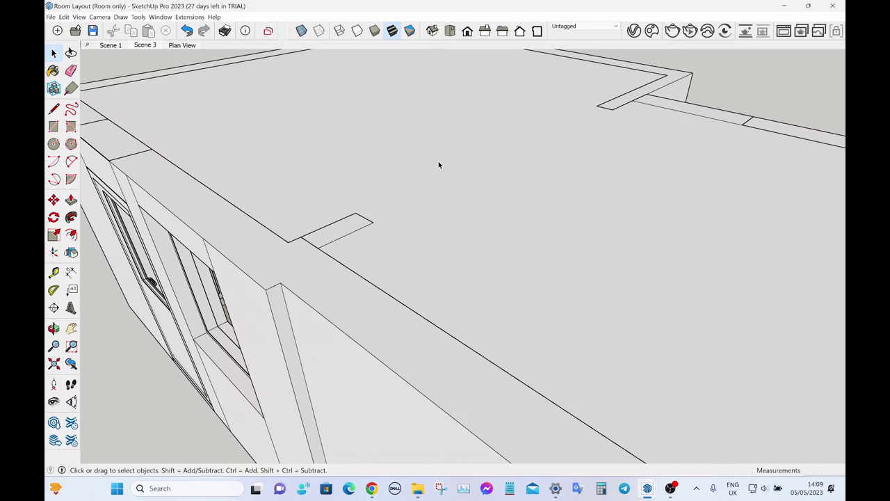
{"action": "scroll", "coordinate": [659, 295], "scroll_direction": "down", "scroll_amount": 10}
{"action": "scroll", "coordinate": [437, 163], "scroll_direction": "up", "scroll_amount": 4}
{"action": "left_click", "coordinate": [422, 161]}
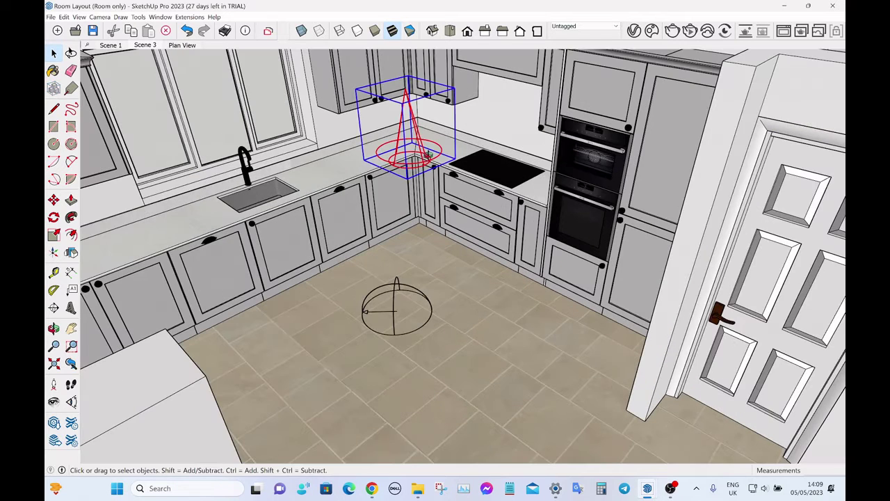
{"action": "middle_click_drag", "start_coordinate": [421, 161], "coordinate": [610, 62]}
- Give Spot Light#4 intensity 3500 and cone angle 55, then select its penumbra angle value
{"action": "scroll", "coordinate": [487, 292], "scroll_direction": "down", "scroll_amount": 5}
{"action": "scroll", "coordinate": [610, 62], "scroll_direction": "down", "scroll_amount": 4}
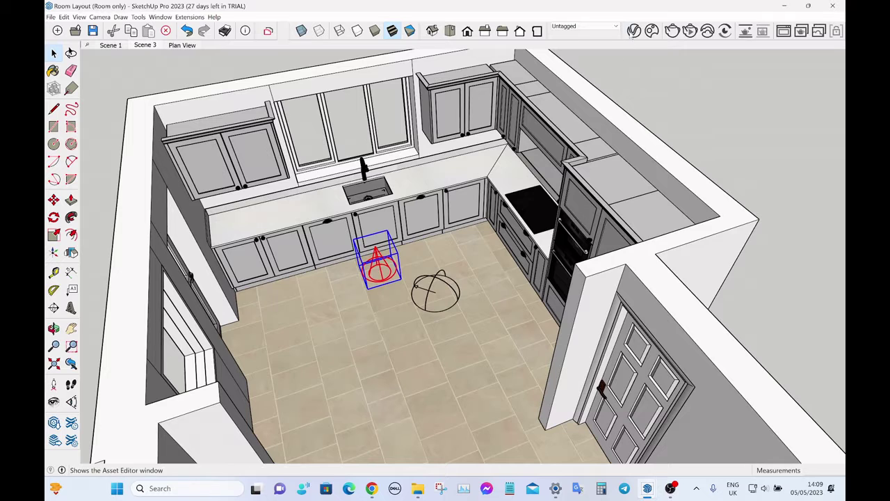
{"action": "left_click", "coordinate": [633, 31]}
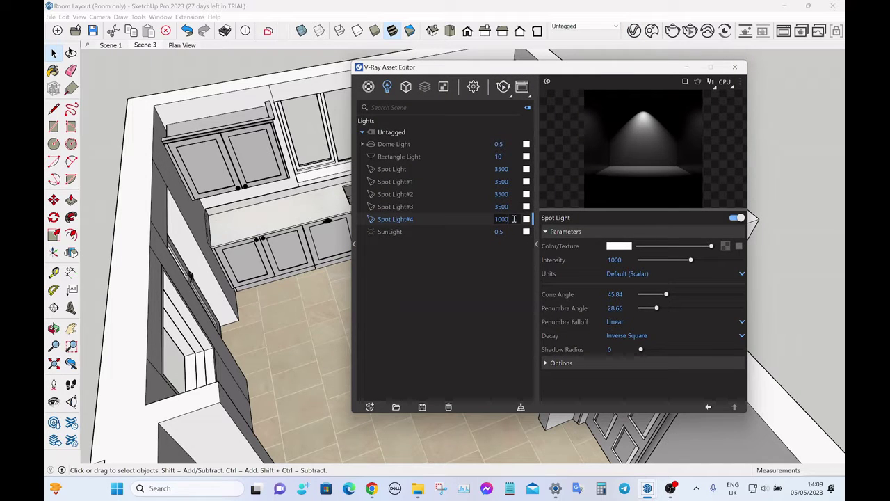
{"action": "key", "text": "Return"}
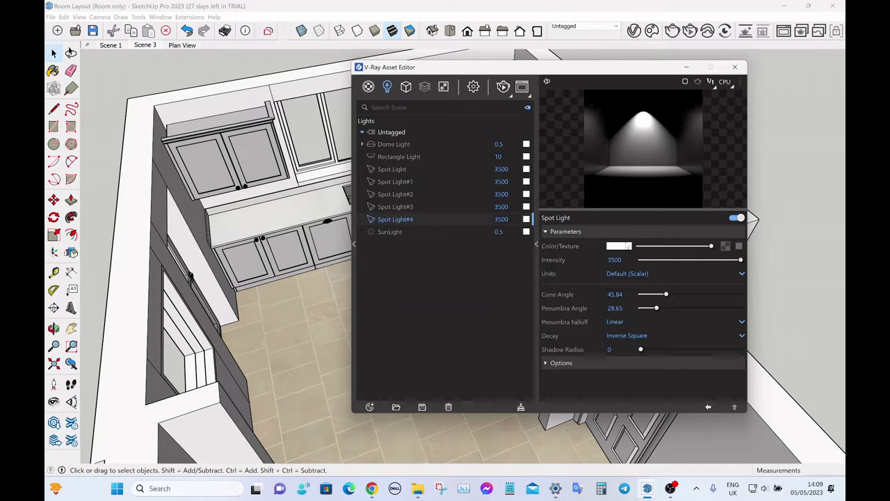
{"action": "left_click", "coordinate": [634, 297]}
{"action": "type", "text": "55"}
{"action": "key", "text": "Return"}
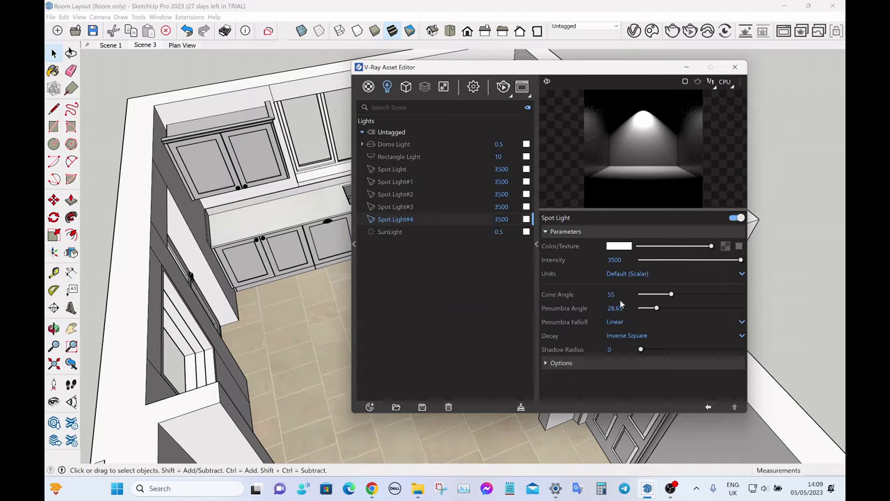
{"action": "left_click", "coordinate": [615, 308]}
- Confirm a penumbra angle of 65, then in Scene 3 move the spot light further right under the ceiling
{"action": "key", "text": "Return"}
{"action": "left_click", "coordinate": [686, 67]}
{"action": "left_click", "coordinate": [152, 46]}
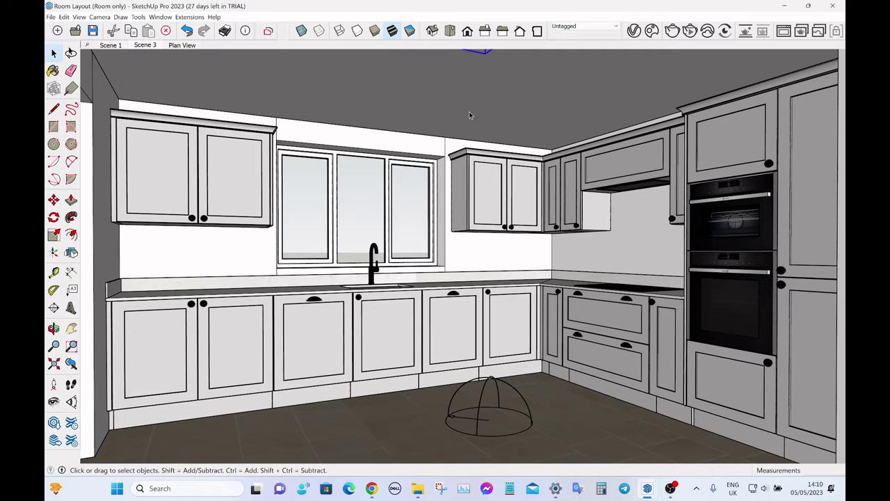
{"action": "key", "text": "m"}
{"action": "left_click", "coordinate": [553, 80]}
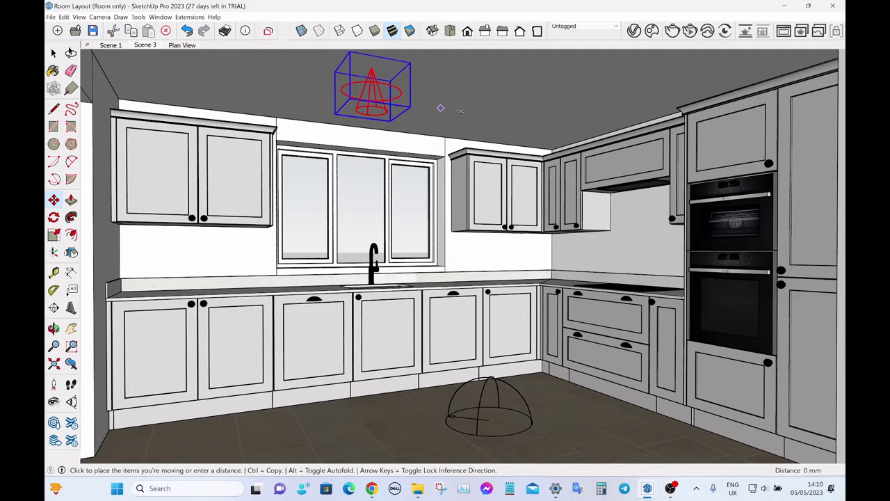
{"action": "left_click", "coordinate": [577, 125]}
{"action": "key", "text": "space"}
- Run an interactive test render with the new spot light, then stop and close it
{"action": "left_click", "coordinate": [691, 34]}
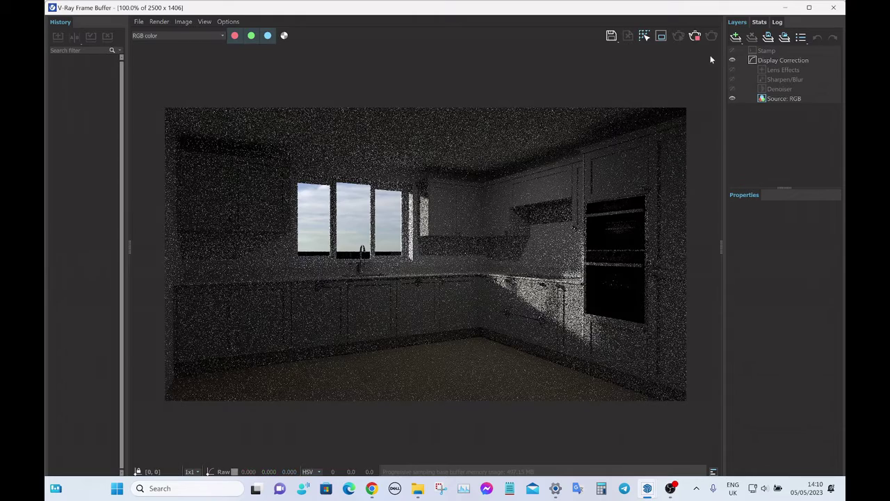
{"action": "left_click", "coordinate": [696, 36]}
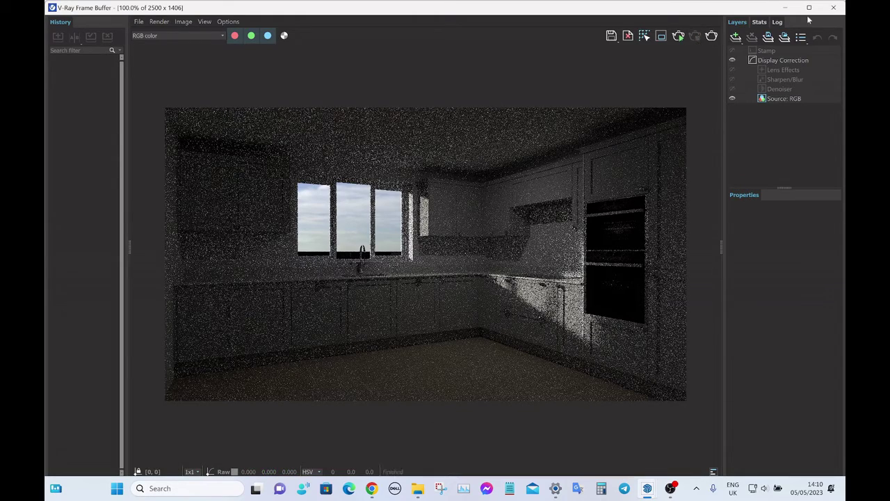
{"action": "left_click", "coordinate": [836, 9]}
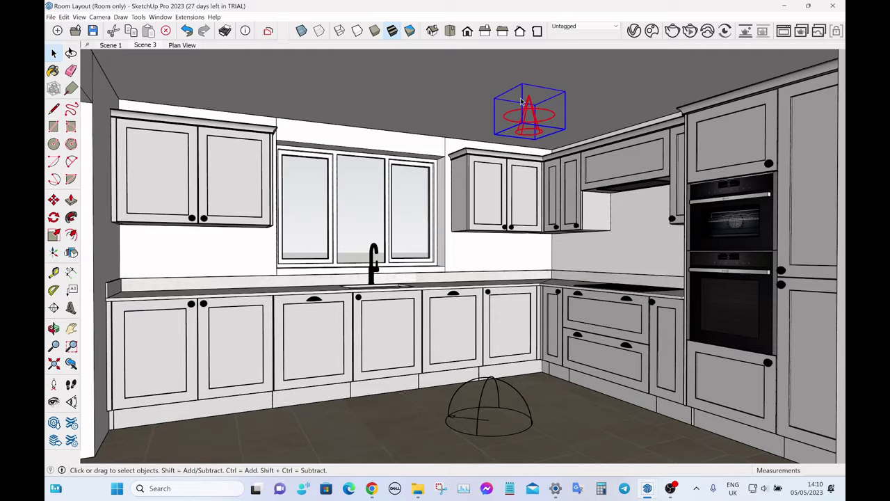
- Delete the single ceiling spot light and orbit to view the room from above
{"action": "key", "text": "Delete"}
{"action": "middle_click_drag", "start_coordinate": [479, 117], "coordinate": [491, 343]}
{"action": "scroll", "coordinate": [452, 166], "scroll_direction": "down", "scroll_amount": 3}
{"action": "scroll", "coordinate": [455, 154], "scroll_direction": "down", "scroll_amount": 3}
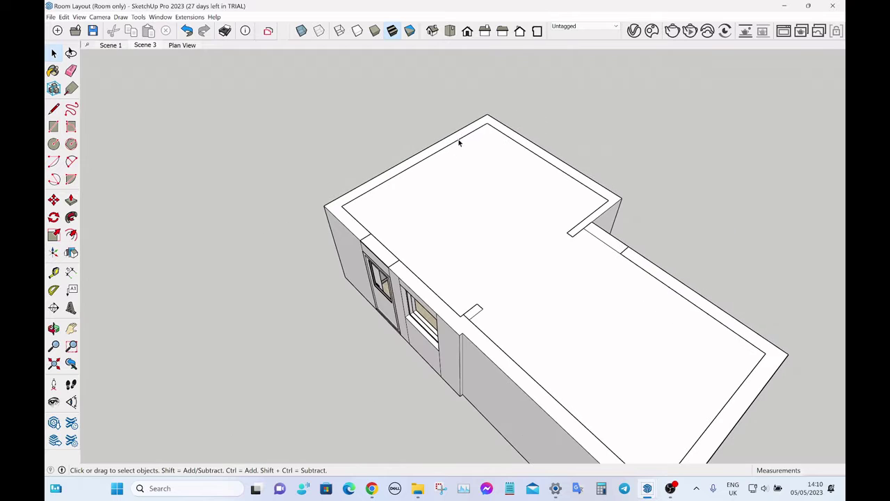
- Place the Light Array 5x3 Spotlights component from Lighting > Ceiling Lights Spot Lights onto the ceiling
{"action": "key", "text": "shift+c"}
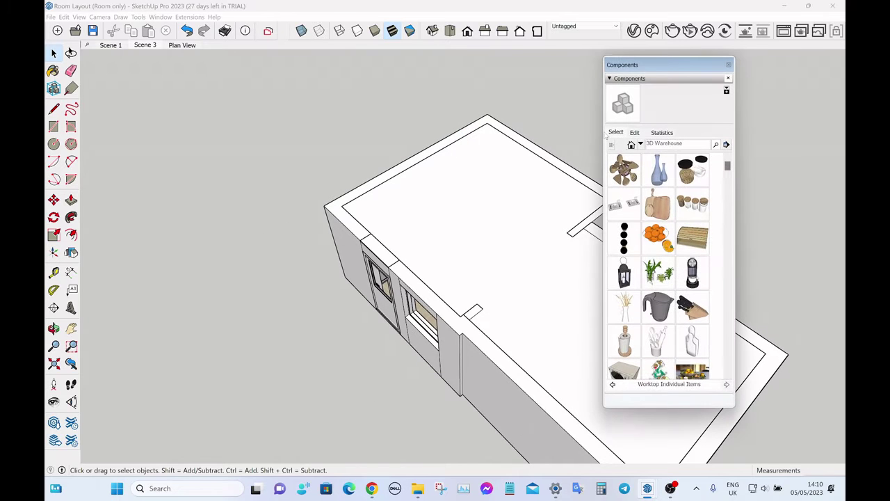
{"action": "left_click", "coordinate": [641, 144]}
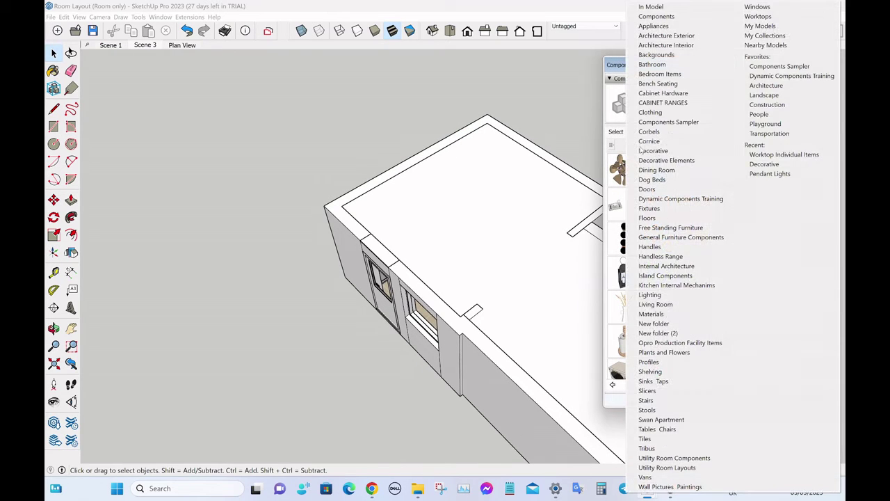
{"action": "left_click", "coordinate": [653, 295]}
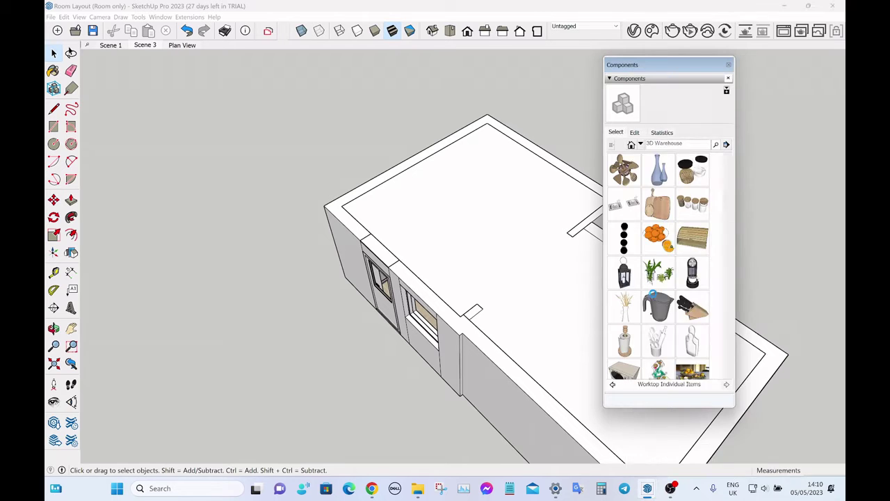
{"action": "left_click", "coordinate": [659, 171]}
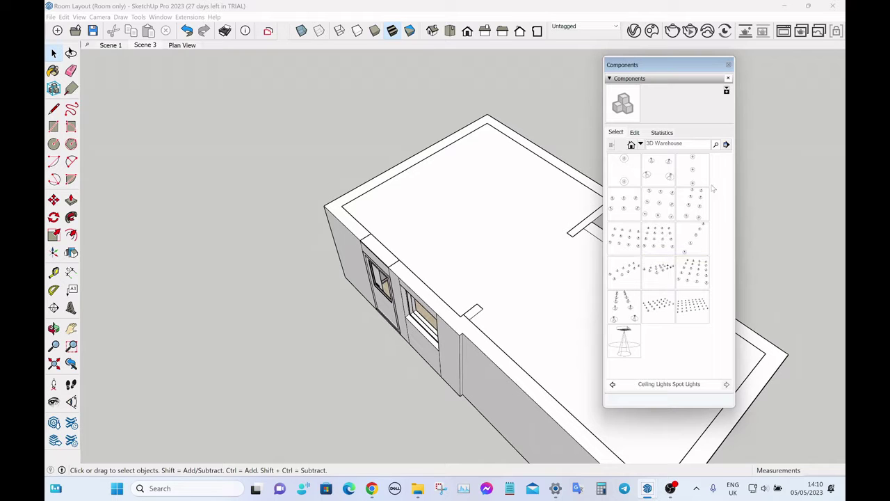
{"action": "left_click", "coordinate": [664, 271]}
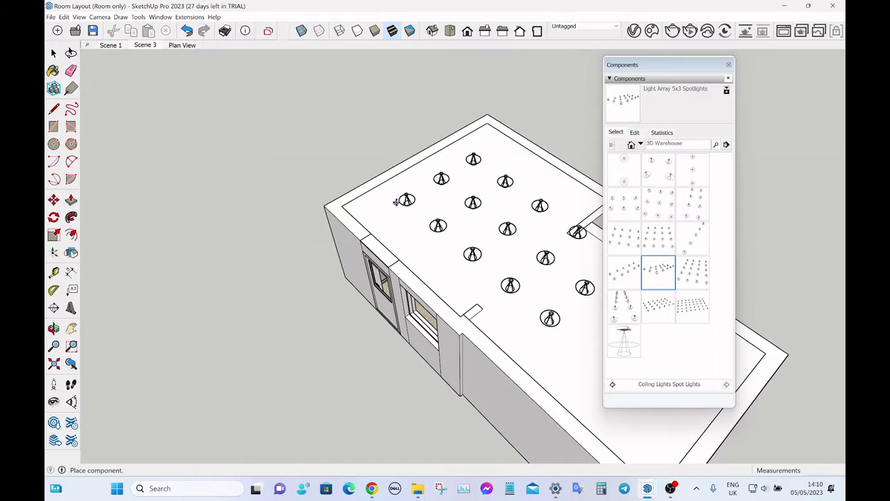
{"action": "left_click", "coordinate": [395, 198]}
{"action": "key", "text": "space"}
- Close the component library, select a ceiling fitting and orbit to a level view of the wall
{"action": "left_click", "coordinate": [728, 65]}
{"action": "left_click", "coordinate": [747, 104]}
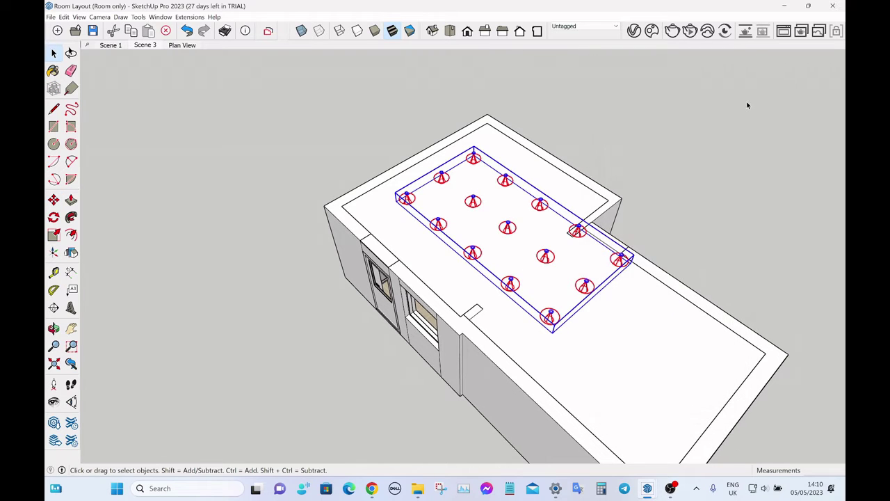
{"action": "scroll", "coordinate": [634, 288], "scroll_direction": "up", "scroll_amount": 1}
{"action": "scroll", "coordinate": [633, 289], "scroll_direction": "up", "scroll_amount": 10}
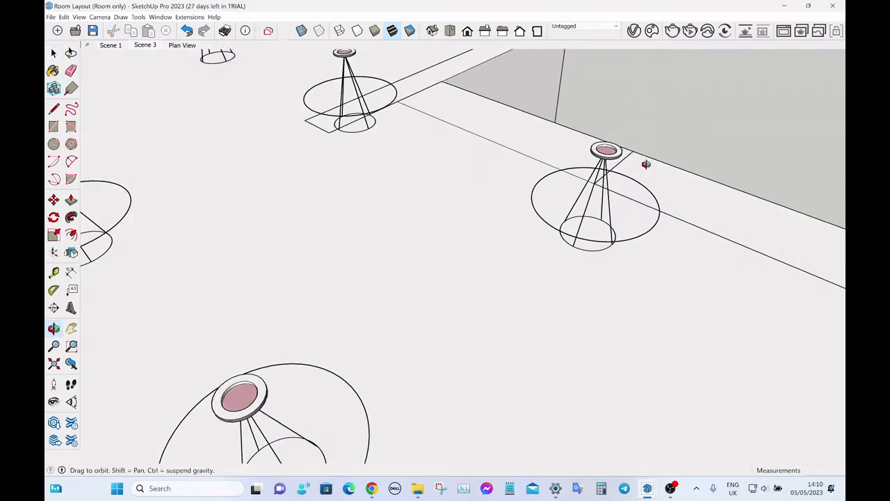
{"action": "scroll", "coordinate": [595, 162], "scroll_direction": "down", "scroll_amount": 6}
{"action": "scroll", "coordinate": [539, 236], "scroll_direction": "up", "scroll_amount": 6}
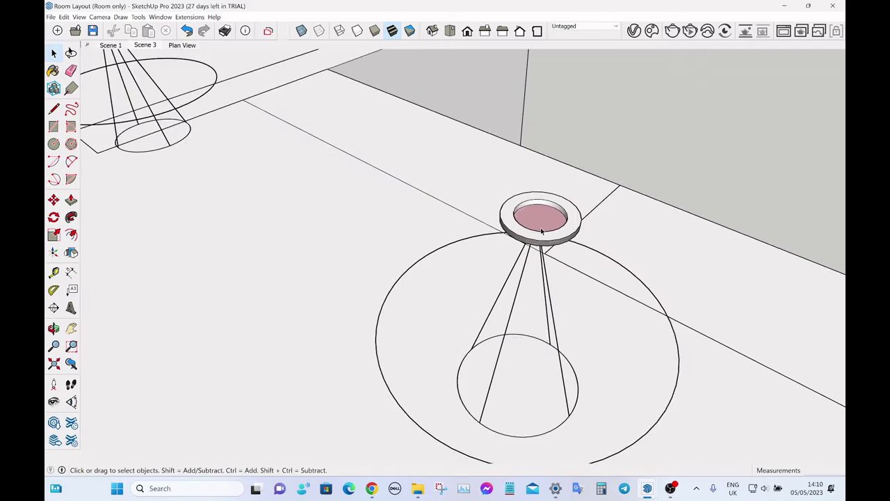
{"action": "left_click", "coordinate": [539, 236]}
{"action": "middle_click_drag", "start_coordinate": [539, 237], "coordinate": [434, 307]}
{"action": "scroll", "coordinate": [434, 306], "scroll_direction": "down", "scroll_amount": 5}
{"action": "scroll", "coordinate": [443, 268], "scroll_direction": "up", "scroll_amount": 6}
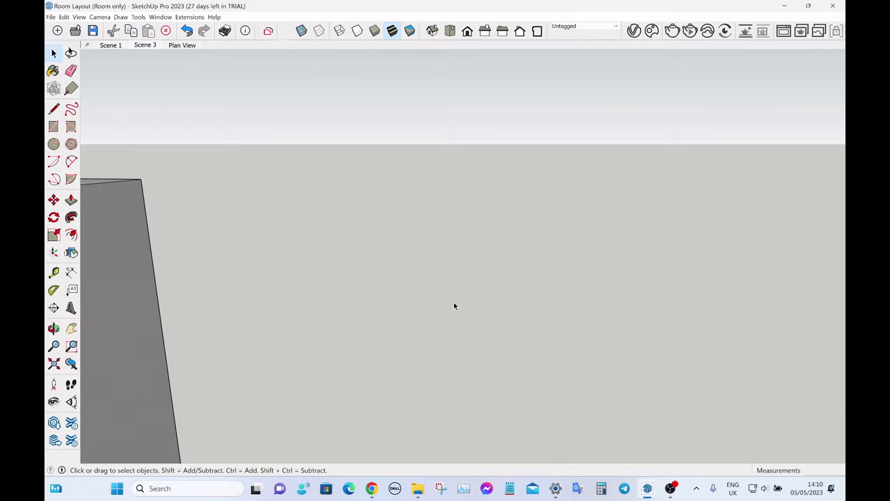
{"action": "scroll", "coordinate": [454, 304], "scroll_direction": "down", "scroll_amount": 2}
{"action": "scroll", "coordinate": [491, 278], "scroll_direction": "down", "scroll_amount": 5}
- Orbit and zoom to inspect the fitting and the corner of the whole light grid
{"action": "middle_click_drag", "start_coordinate": [537, 243], "coordinate": [550, 221]}
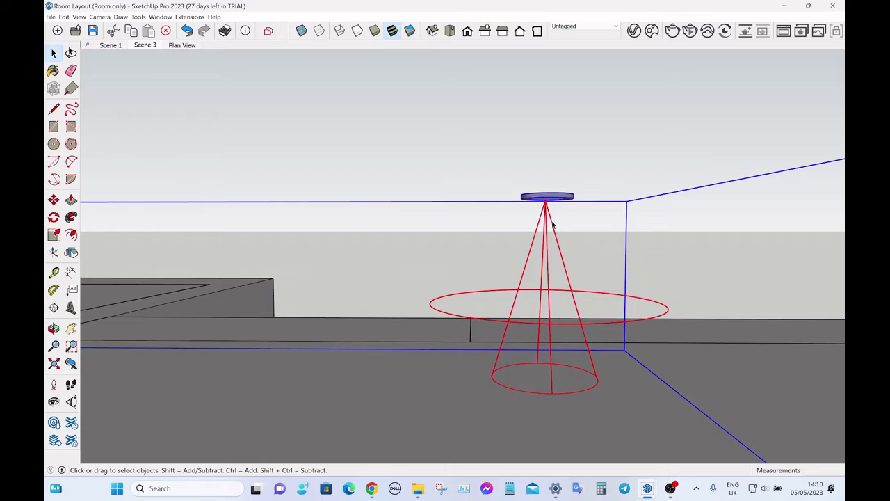
{"action": "middle_click_drag", "start_coordinate": [571, 247], "coordinate": [554, 269]}
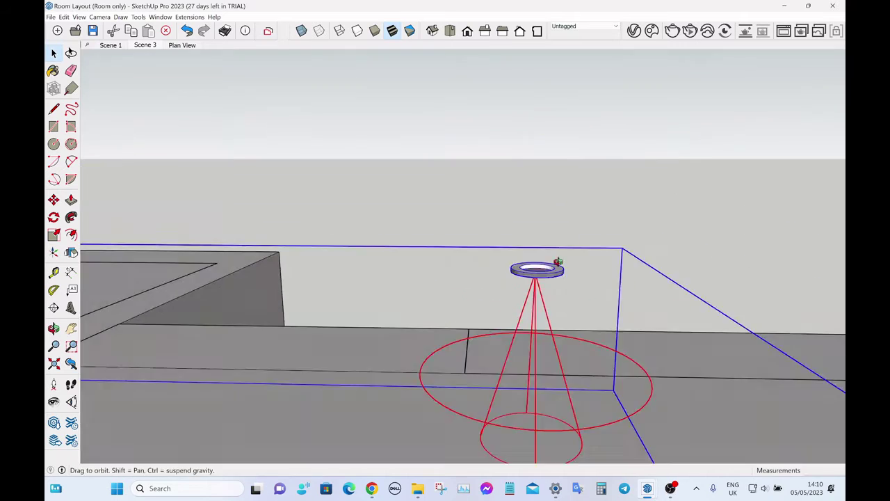
{"action": "scroll", "coordinate": [469, 197], "scroll_direction": "down", "scroll_amount": 8}
{"action": "scroll", "coordinate": [426, 300], "scroll_direction": "up", "scroll_amount": 5}
{"action": "middle_click_drag", "start_coordinate": [427, 300], "coordinate": [426, 299]}
{"action": "scroll", "coordinate": [426, 300], "scroll_direction": "down", "scroll_amount": 6}
{"action": "scroll", "coordinate": [335, 347], "scroll_direction": "up", "scroll_amount": 5}
- Try moving the light grid slightly lower, then cancel the move
{"action": "key", "text": "m"}
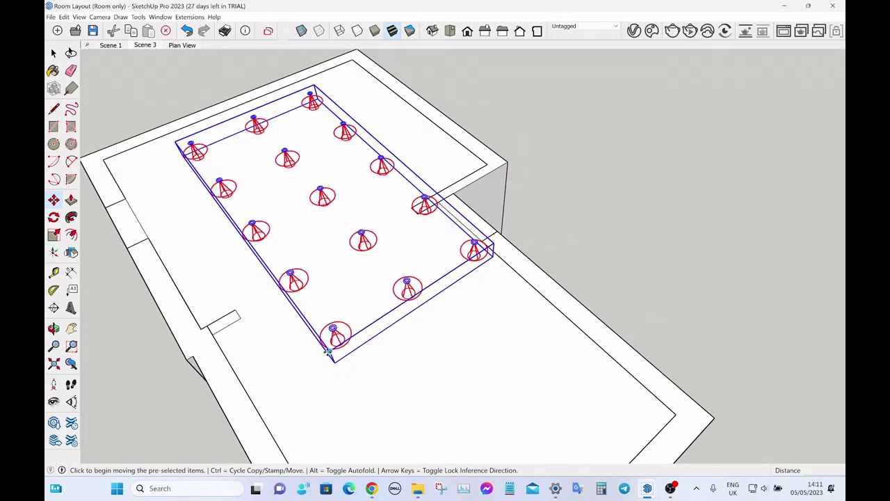
{"action": "left_click", "coordinate": [329, 350]}
{"action": "left_click", "coordinate": [329, 366]}
{"action": "scroll", "coordinate": [329, 367], "scroll_direction": "up", "scroll_amount": 3}
{"action": "scroll", "coordinate": [329, 368], "scroll_direction": "up", "scroll_amount": 2}
{"action": "left_click", "coordinate": [330, 377]}
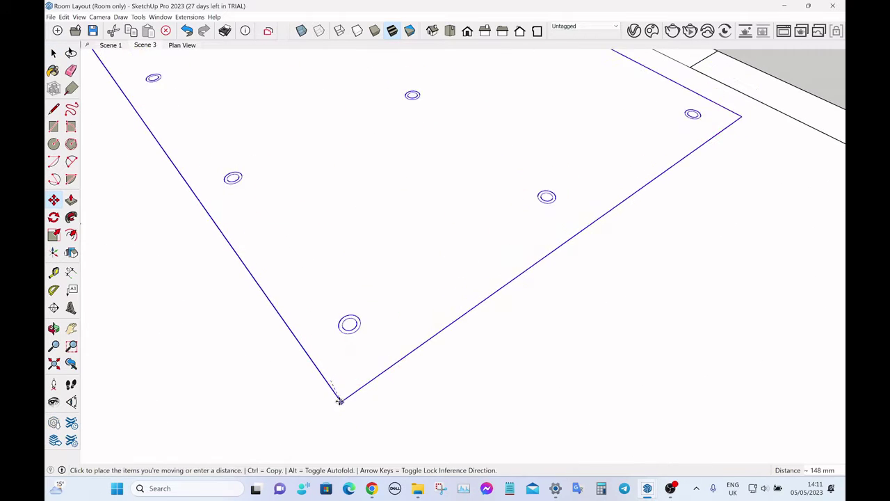
{"action": "key", "text": "space"}
- Move the light grid into its new position beneath the ceiling and deselect it
{"action": "scroll", "coordinate": [413, 278], "scroll_direction": "down", "scroll_amount": 10}
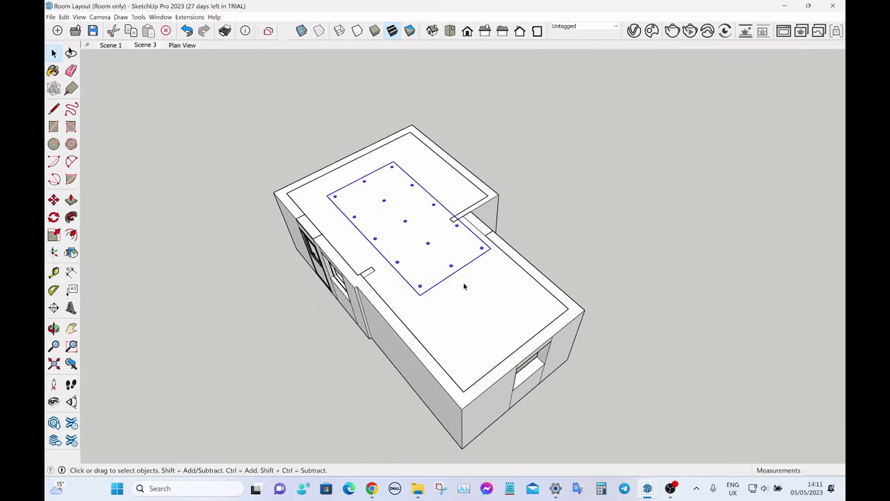
{"action": "key", "text": "m"}
{"action": "left_click", "coordinate": [487, 282]}
{"action": "key", "text": "space"}
{"action": "middle_click_drag", "start_coordinate": [487, 283], "coordinate": [561, 211]}
{"action": "left_click", "coordinate": [562, 211]}
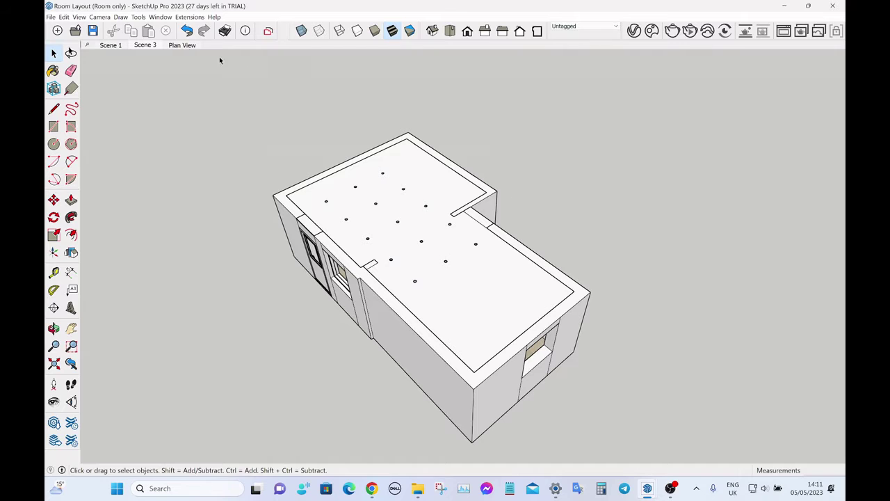
- Switch to the Scene 1 kitchen interior, review the lights list, and start an interactive render
{"action": "left_click", "coordinate": [145, 45]}
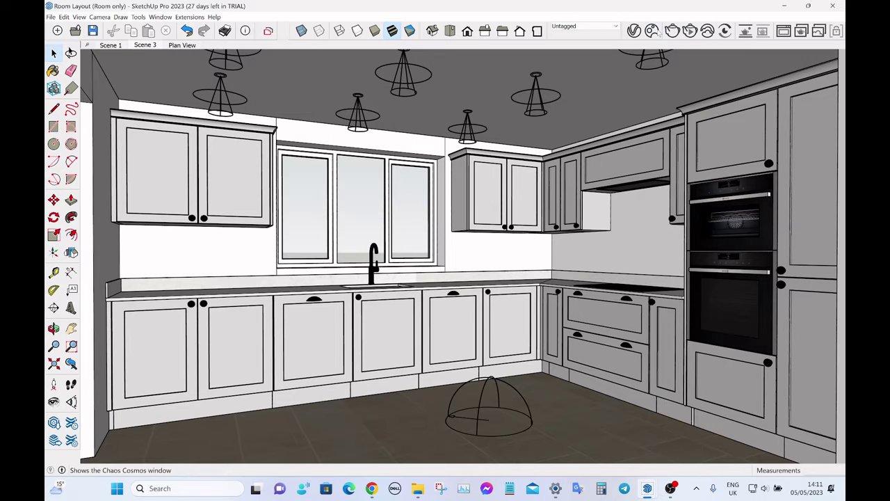
{"action": "left_click", "coordinate": [633, 30]}
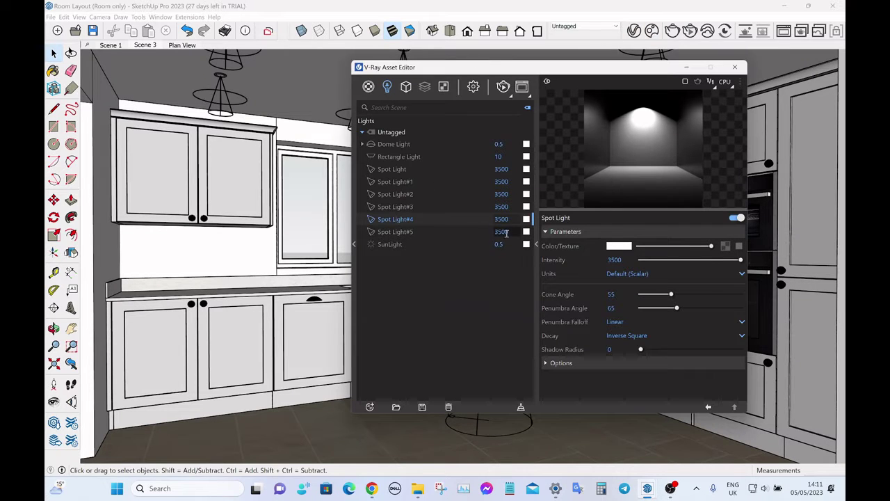
{"action": "left_click", "coordinate": [735, 67]}
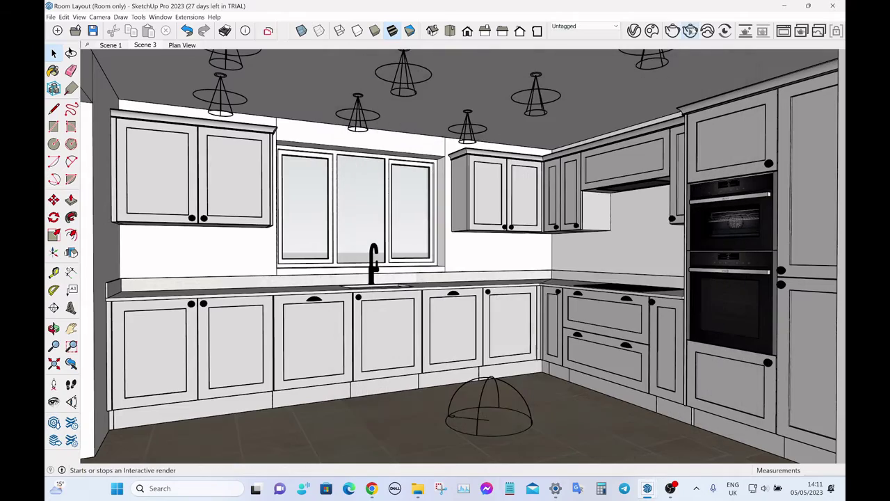
{"action": "left_click", "coordinate": [690, 31]}
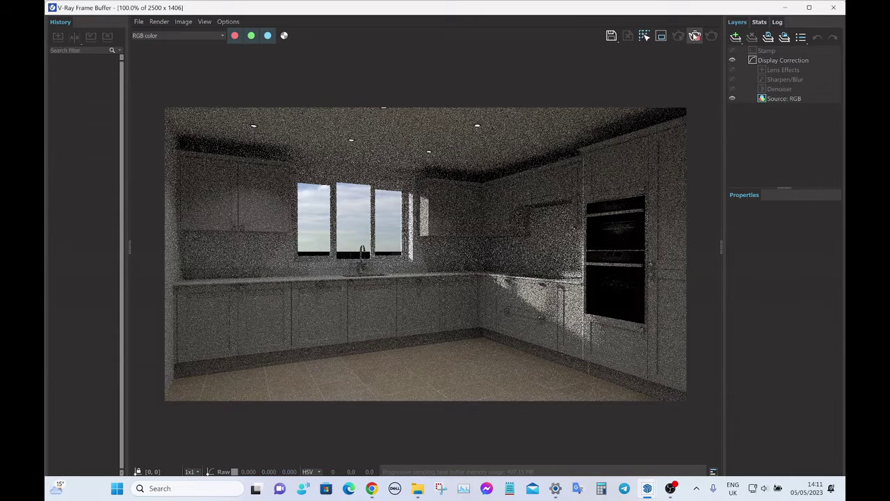
- Stop the grainy spotlight-array render and close the Frame Buffer window
{"action": "left_click", "coordinate": [695, 35]}
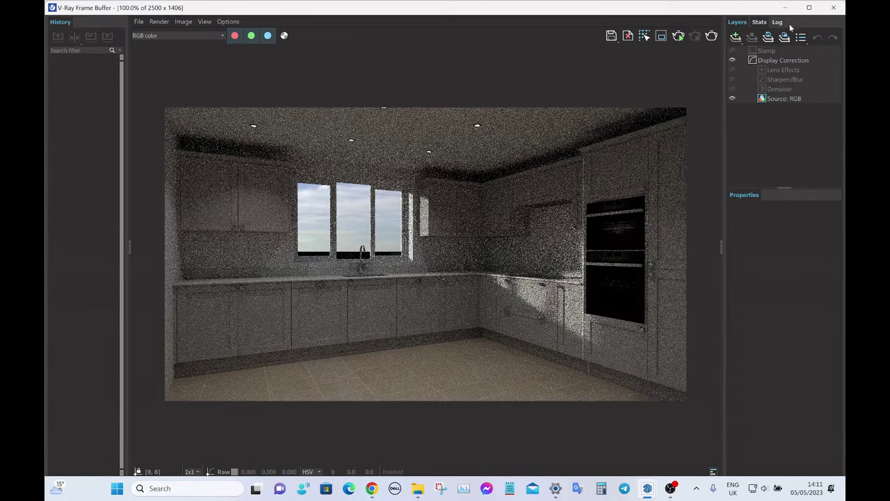
{"action": "left_click", "coordinate": [833, 7]}
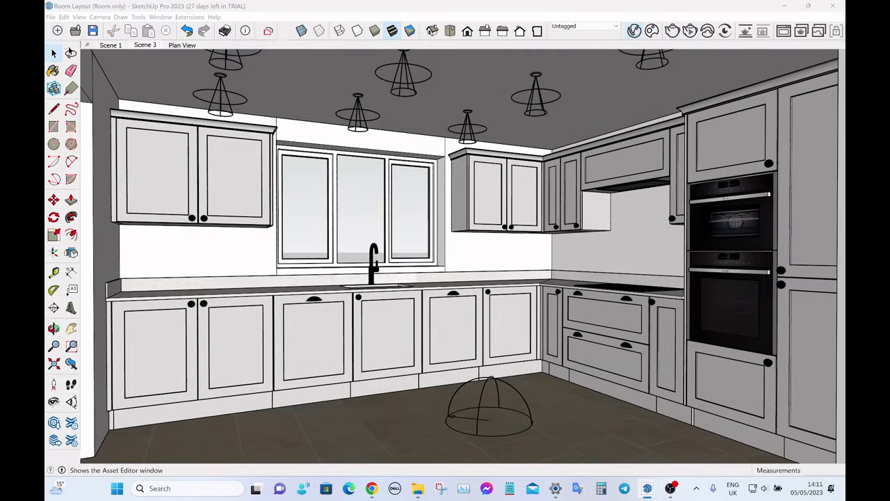
- Set the camera Exposure Value to 11 in the render settings and start a new test render
{"action": "left_click", "coordinate": [634, 31]}
{"action": "left_click", "coordinate": [472, 87]}
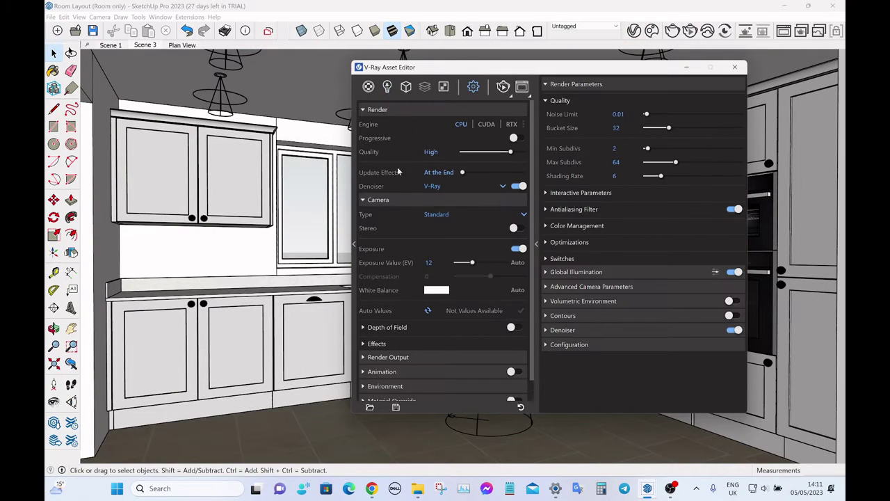
{"action": "left_click", "coordinate": [443, 264]}
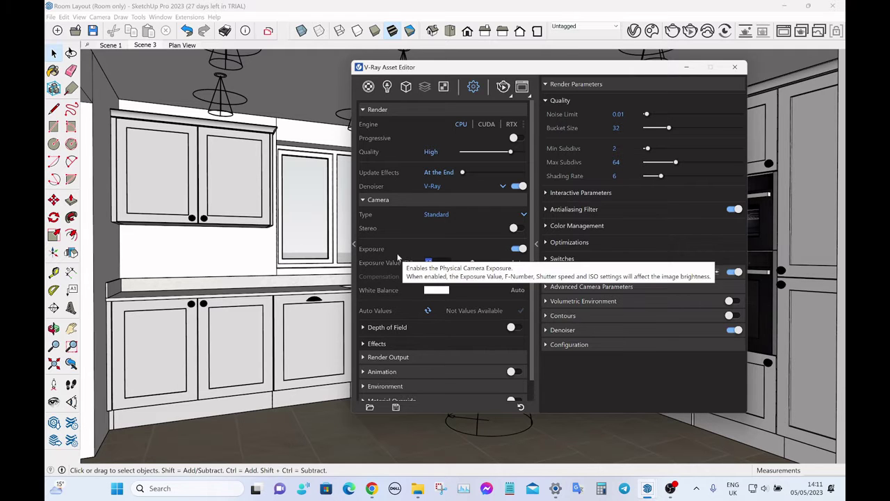
{"action": "type", "text": "11"}
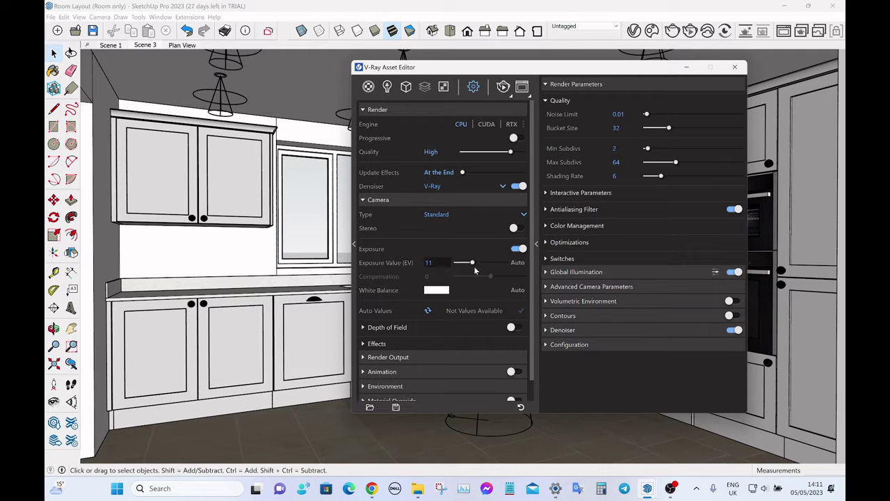
{"action": "key", "text": "Return"}
{"action": "left_click", "coordinate": [504, 87]}
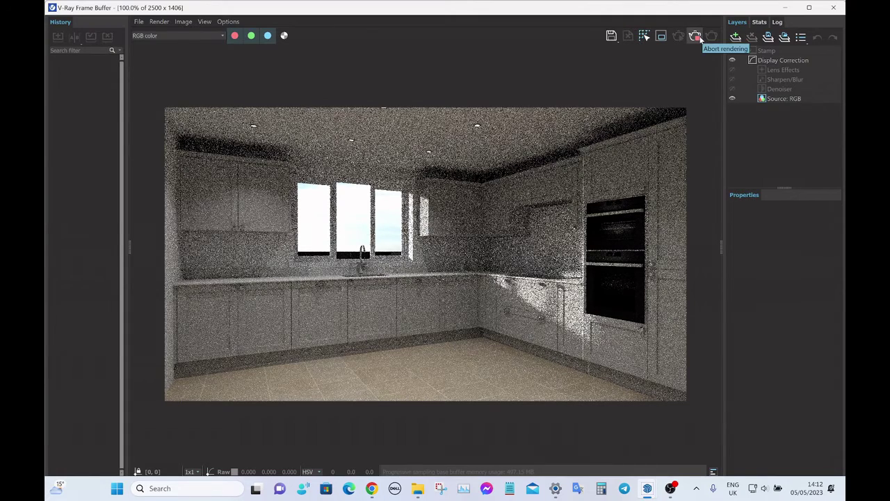
- Stop the brighter EV 11 test render and hide the V-Ray Frame Buffer
{"action": "left_click", "coordinate": [695, 37]}
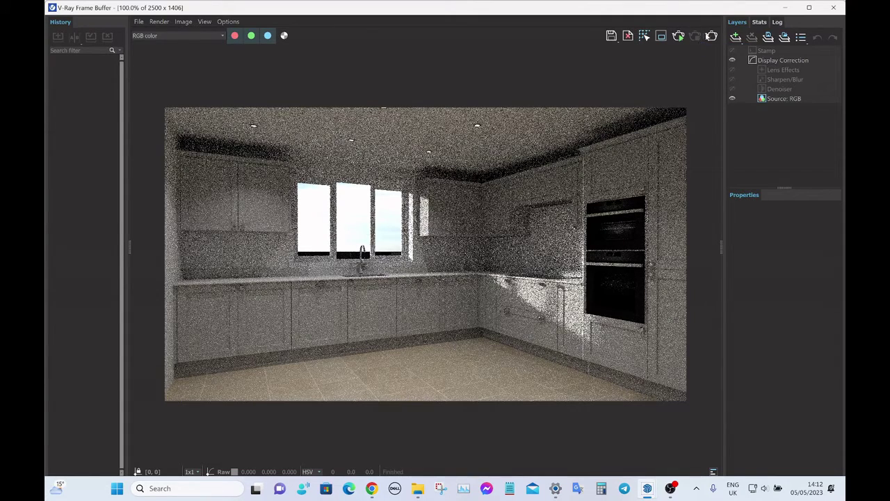
{"action": "left_click", "coordinate": [784, 7]}
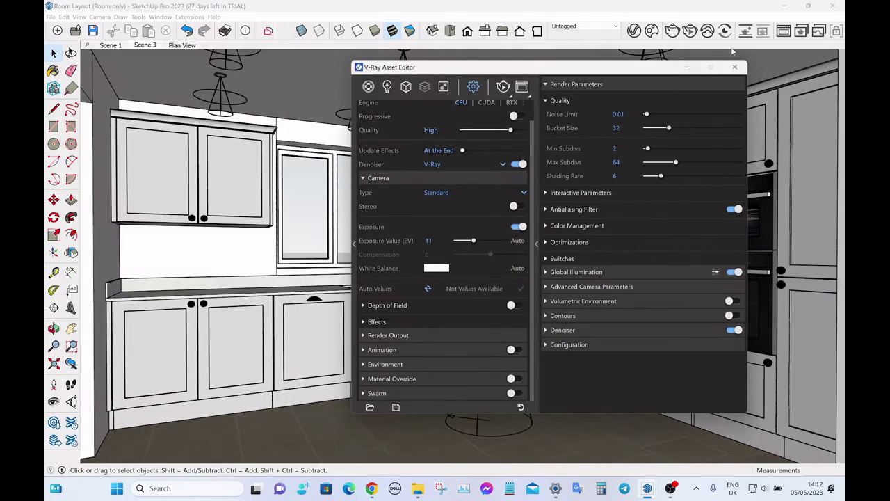
- Hide the ceiling and bring the ceiling light group over the kitchen into view
{"action": "left_click", "coordinate": [691, 68]}
{"action": "middle_click_drag", "start_coordinate": [515, 180], "coordinate": [511, 284]}
{"action": "scroll", "coordinate": [495, 189], "scroll_direction": "down", "scroll_amount": 5}
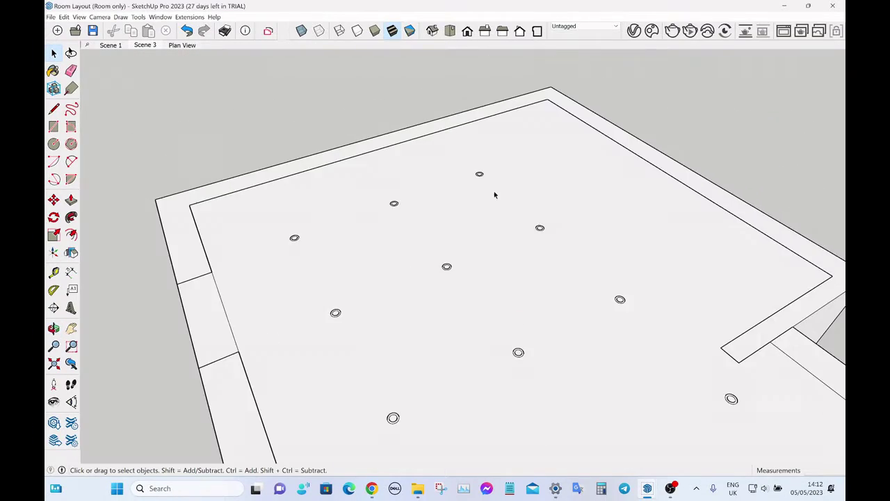
{"action": "left_click", "coordinate": [467, 234]}
{"action": "middle_click_drag", "start_coordinate": [530, 232], "coordinate": [528, 250]}
{"action": "scroll", "coordinate": [515, 209], "scroll_direction": "down", "scroll_amount": 3}
{"action": "scroll", "coordinate": [519, 250], "scroll_direction": "up", "scroll_amount": 4}
{"action": "key", "text": "ctrl+t"}
{"action": "middle_click_drag", "start_coordinate": [580, 219], "coordinate": [501, 191]}
- Inside the light group, copy three ceiling lights over to the right-hand counters
{"action": "double_click", "coordinate": [496, 188]}
{"action": "left_click", "coordinate": [494, 185]}
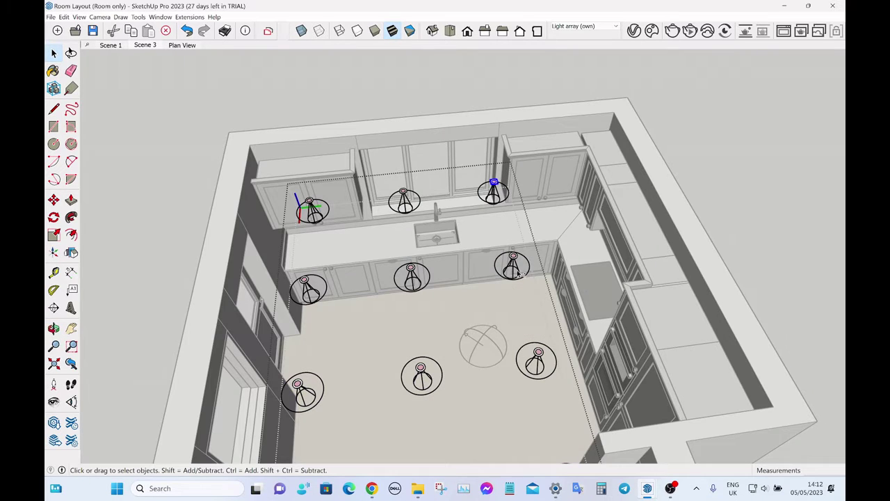
{"action": "left_click", "coordinate": [529, 372]}
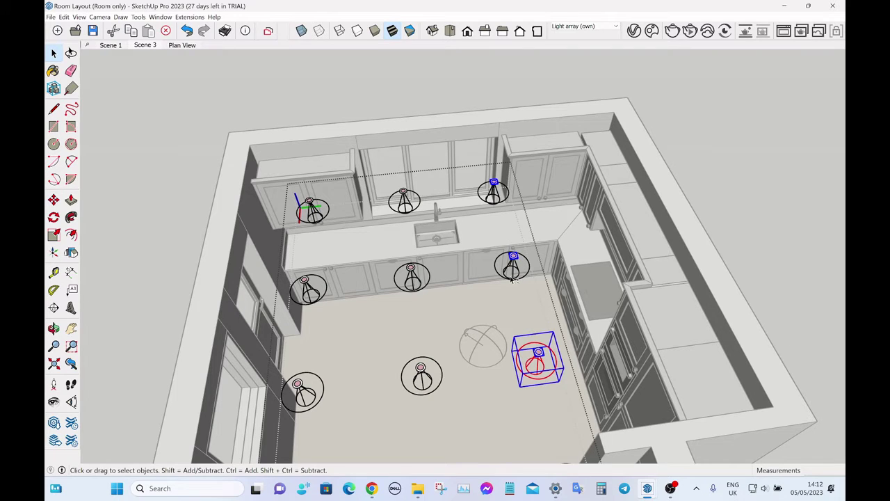
{"action": "left_click", "coordinate": [495, 200], "text": "ctrl"}
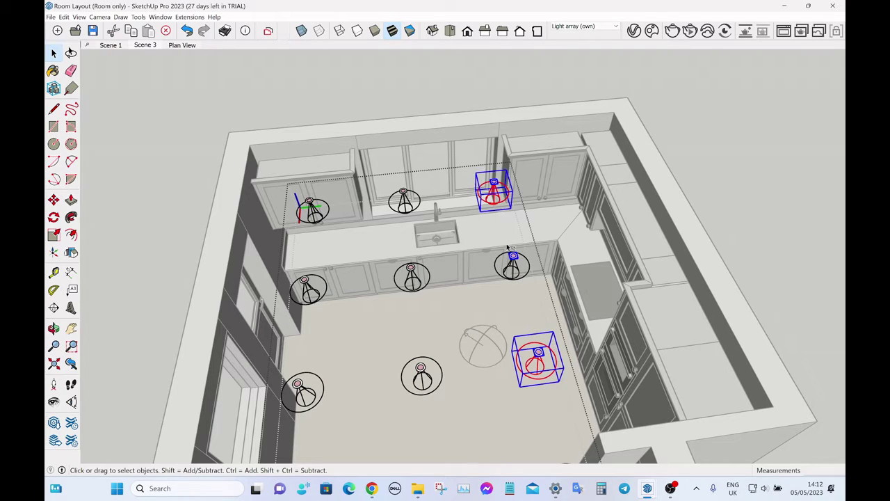
{"action": "left_click", "coordinate": [511, 282], "text": "ctrl"}
{"action": "key", "text": "m"}
{"action": "left_click", "coordinate": [413, 304]}
{"action": "key", "text": "ctrl"}
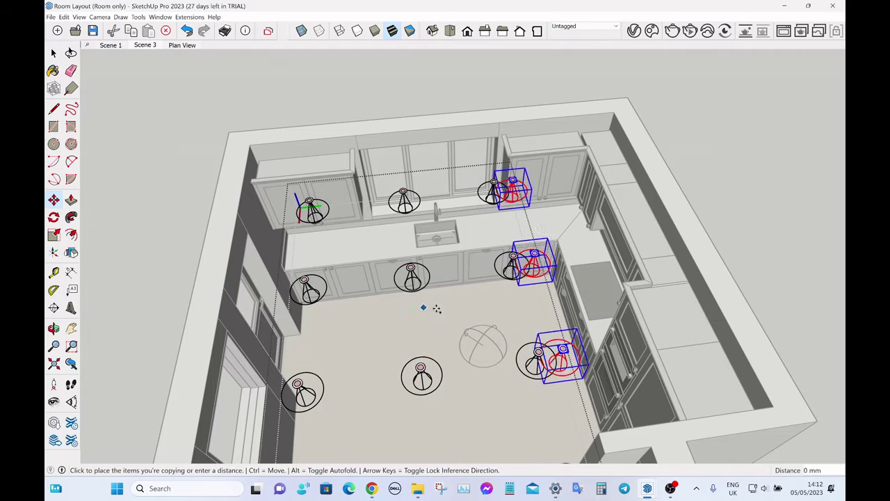
{"action": "left_click", "coordinate": [468, 303]}
{"action": "key", "text": "space"}
- Reposition the whole light group, then start an interactive render from Scene 3
{"action": "left_click", "coordinate": [565, 269]}
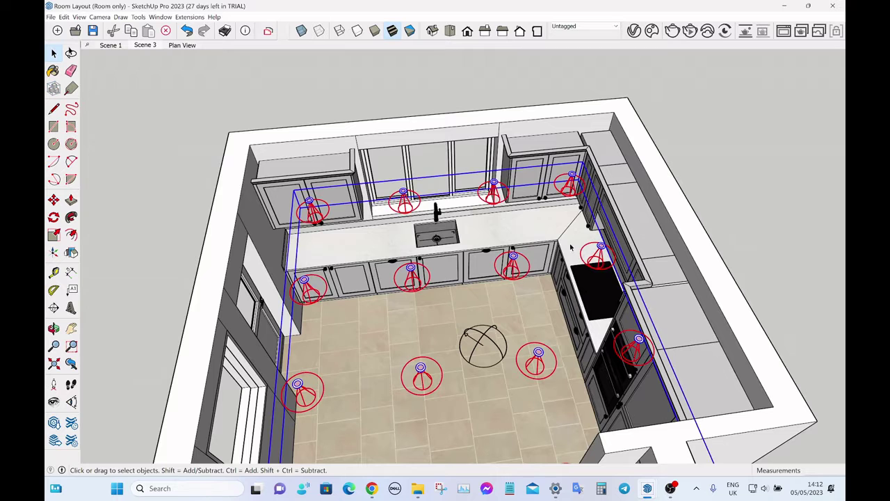
{"action": "key", "text": "m"}
{"action": "left_click", "coordinate": [516, 306]}
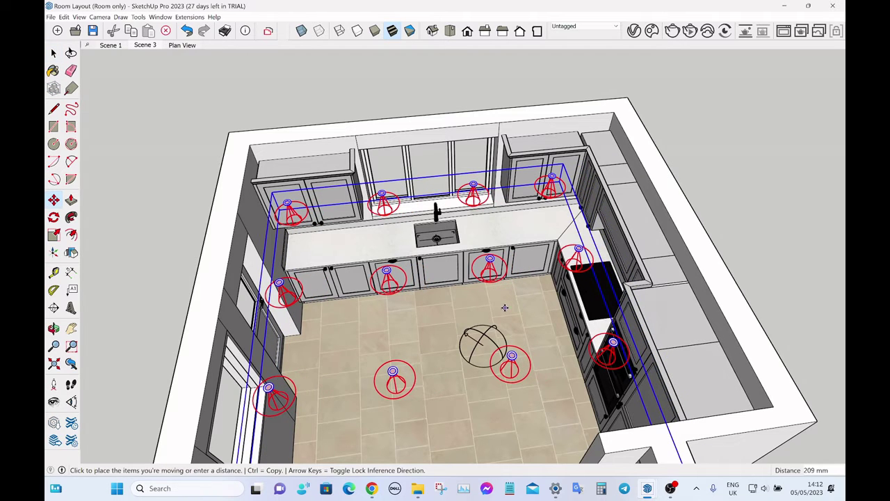
{"action": "key", "text": "space"}
{"action": "left_click", "coordinate": [288, 80]}
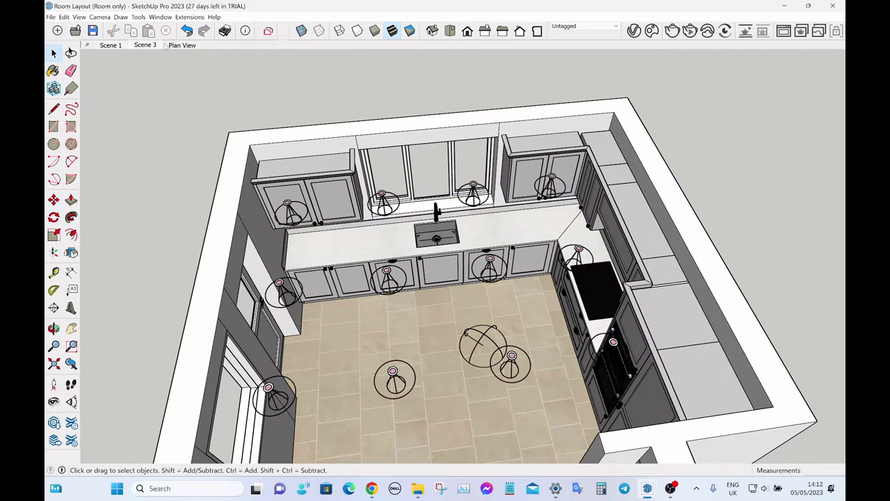
{"action": "left_click", "coordinate": [147, 45]}
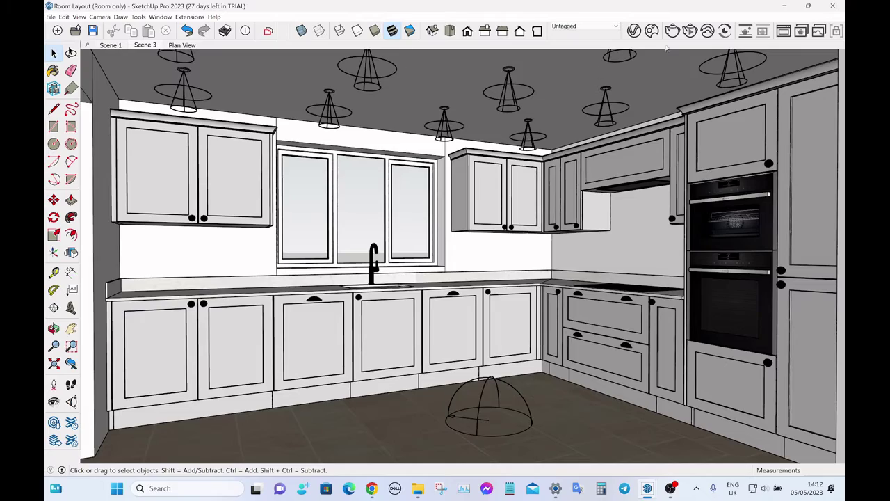
{"action": "left_click", "coordinate": [690, 30]}
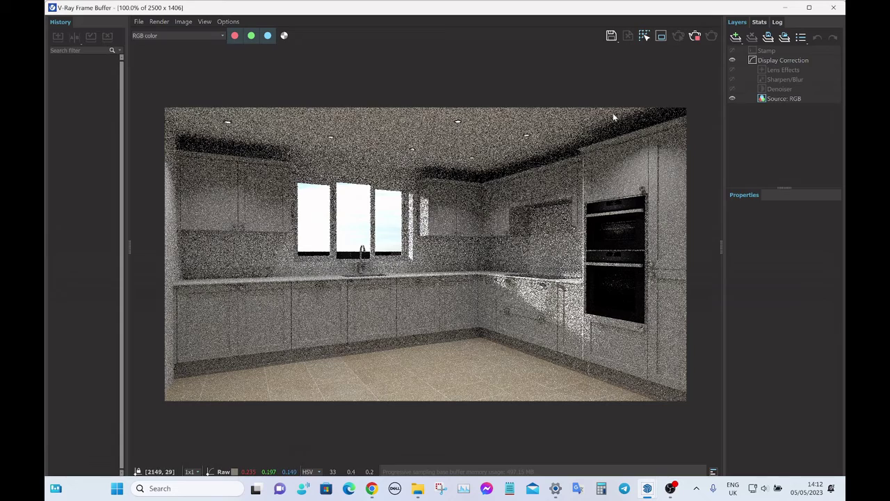
- Stop the grainy downlit test render and close the V-Ray Frame Buffer
{"action": "left_click", "coordinate": [696, 37]}
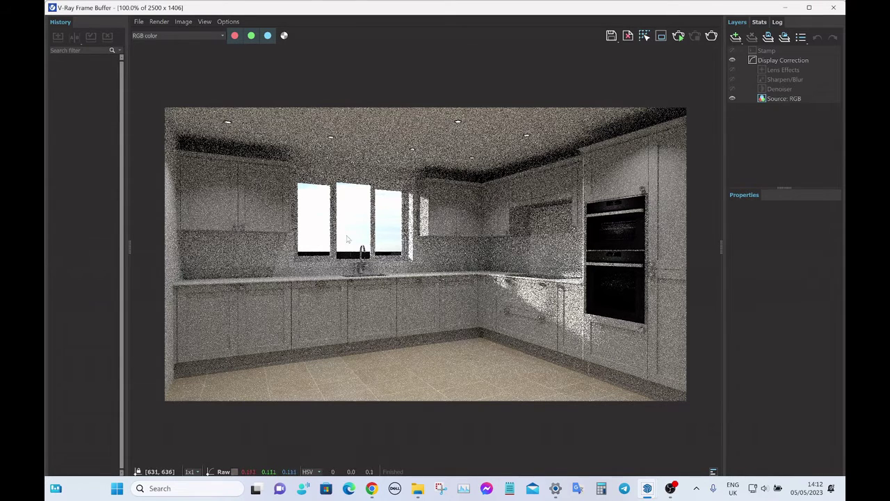
{"action": "left_click", "coordinate": [833, 7]}
- Frame the wall cabinet by the window and pick a light tool from Extensions > V-Ray > Lights
{"action": "scroll", "coordinate": [557, 173], "scroll_direction": "down", "scroll_amount": 5}
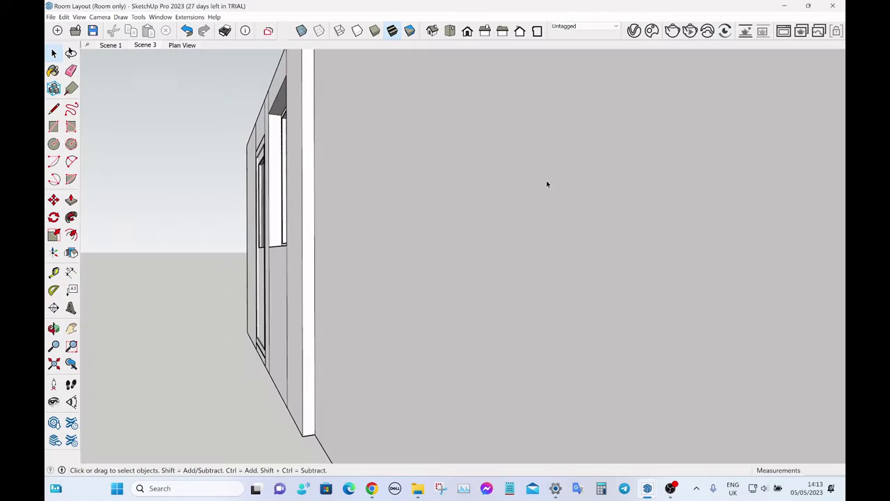
{"action": "middle_click_drag", "start_coordinate": [536, 193], "coordinate": [445, 223]}
{"action": "scroll", "coordinate": [435, 249], "scroll_direction": "down", "scroll_amount": 5}
{"action": "scroll", "coordinate": [523, 329], "scroll_direction": "up", "scroll_amount": 5}
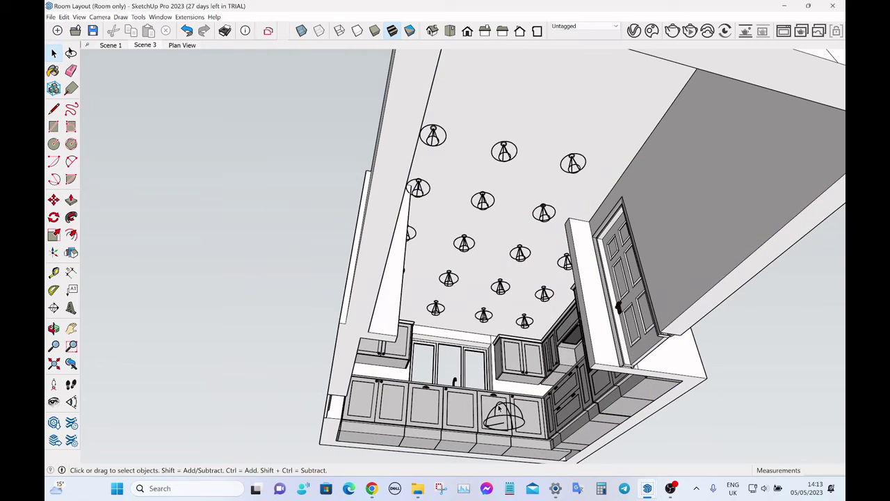
{"action": "scroll", "coordinate": [498, 409], "scroll_direction": "up", "scroll_amount": 10}
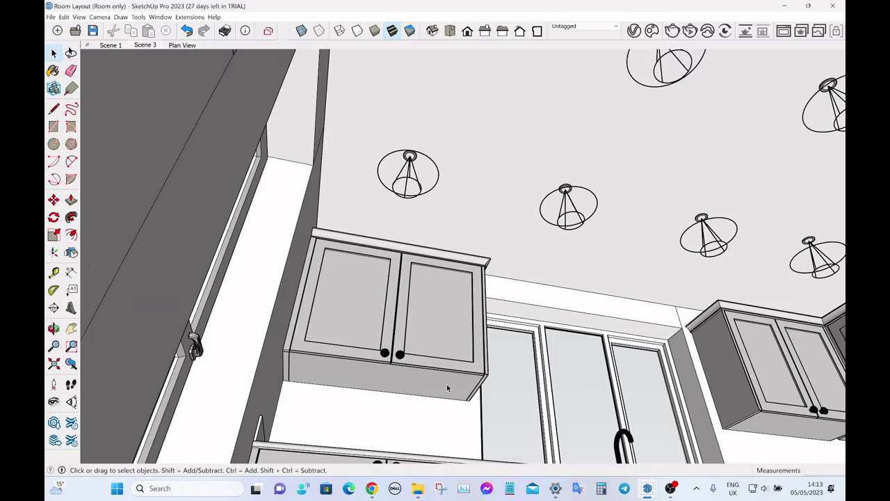
{"action": "scroll", "coordinate": [447, 387], "scroll_direction": "up", "scroll_amount": 3}
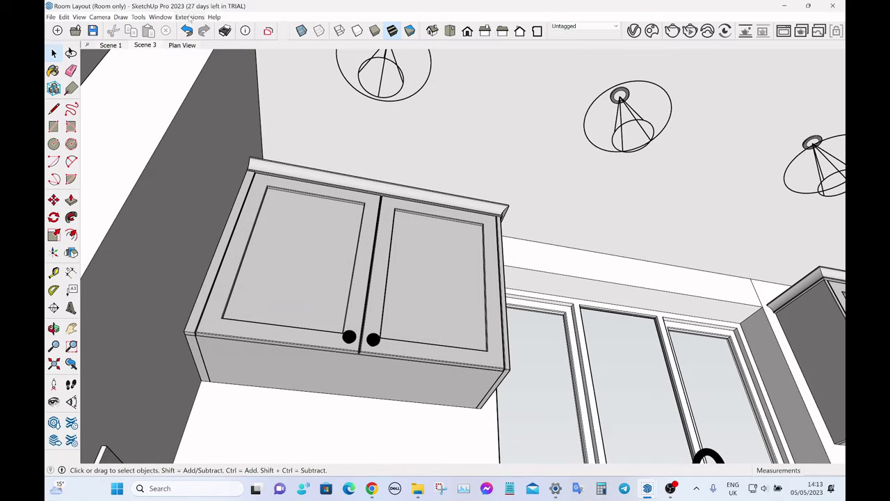
{"action": "left_click", "coordinate": [189, 16]}
{"action": "mouse_move", "coordinate": [229, 59]}
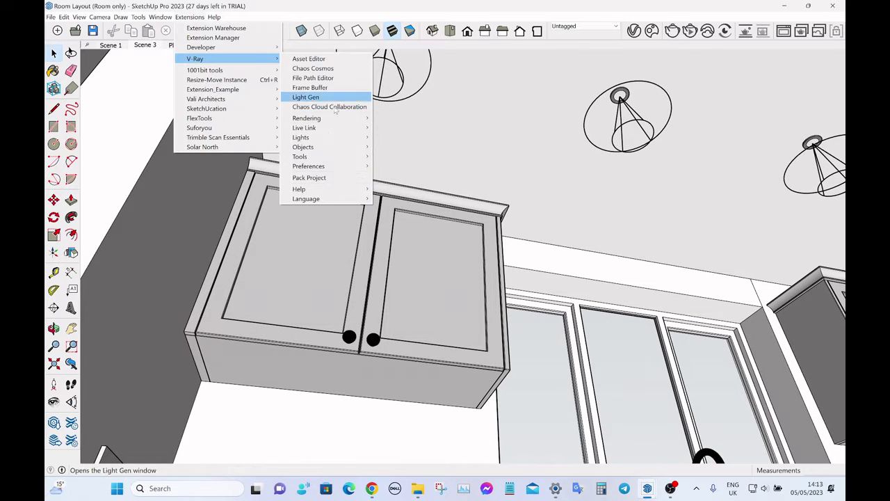
{"action": "mouse_move", "coordinate": [323, 142]}
{"action": "left_click", "coordinate": [408, 147]}
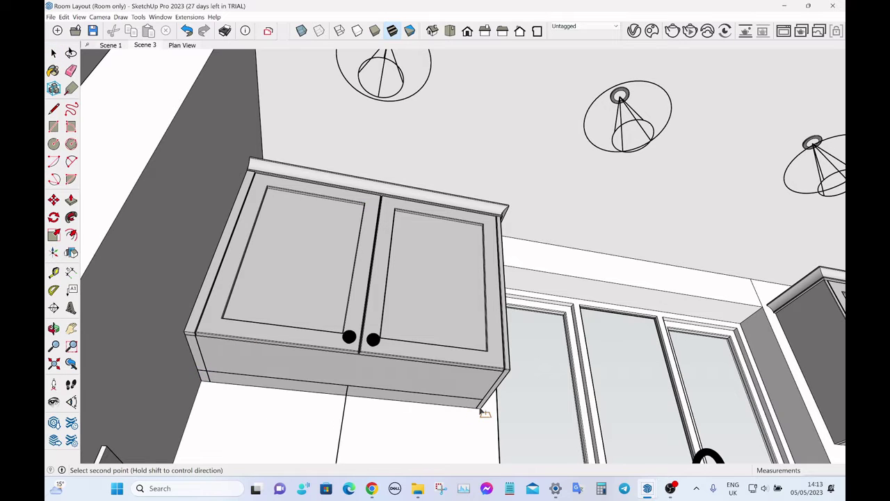
- Give the under-cabinet Rectangle Light#1 intensity 10 and tick Invisible in its Options
{"action": "key", "text": "space"}
{"action": "left_click", "coordinate": [344, 422]}
{"action": "left_click", "coordinate": [635, 31]}
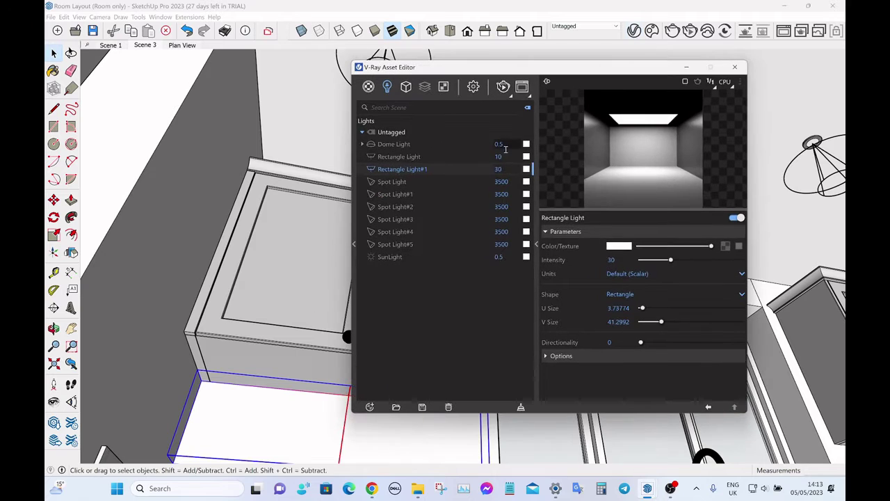
{"action": "type", "text": "10"}
{"action": "key", "text": "Return"}
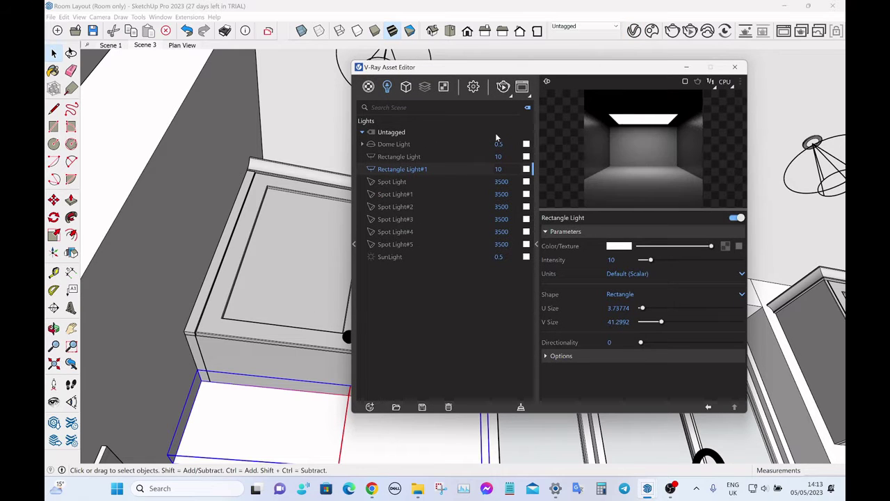
{"action": "left_click", "coordinate": [588, 357]}
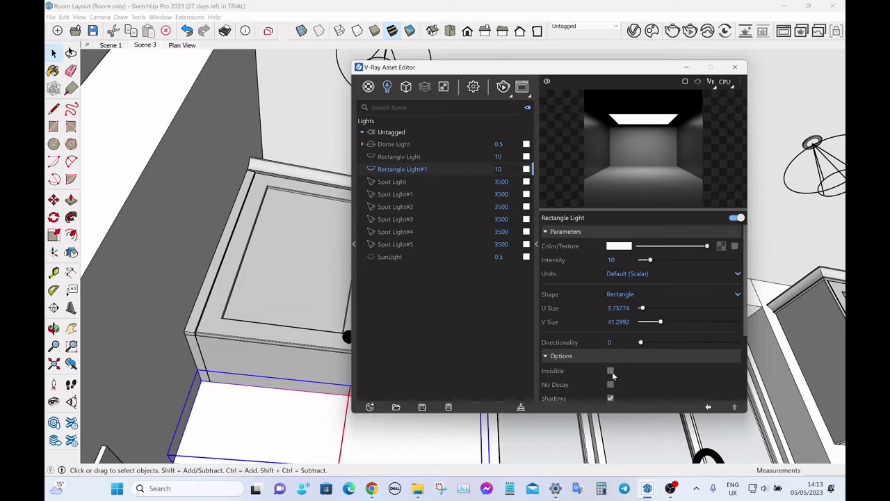
{"action": "left_click", "coordinate": [610, 371]}
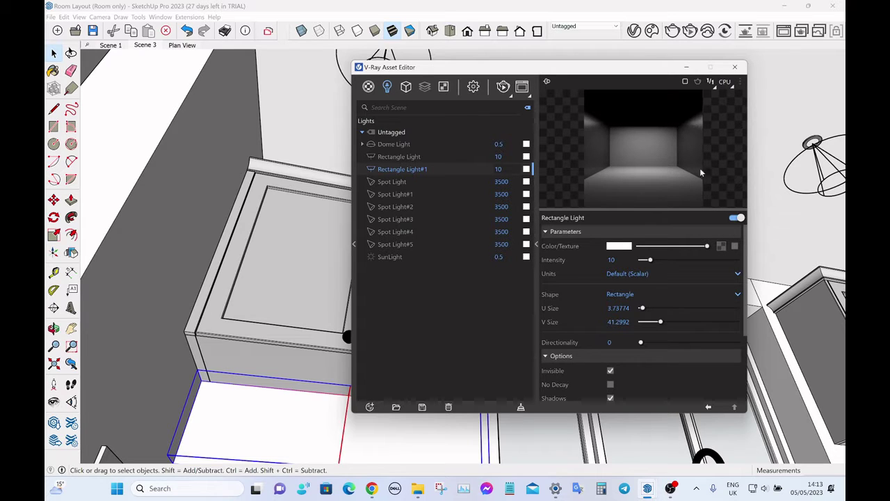
{"action": "left_click", "coordinate": [686, 67]}
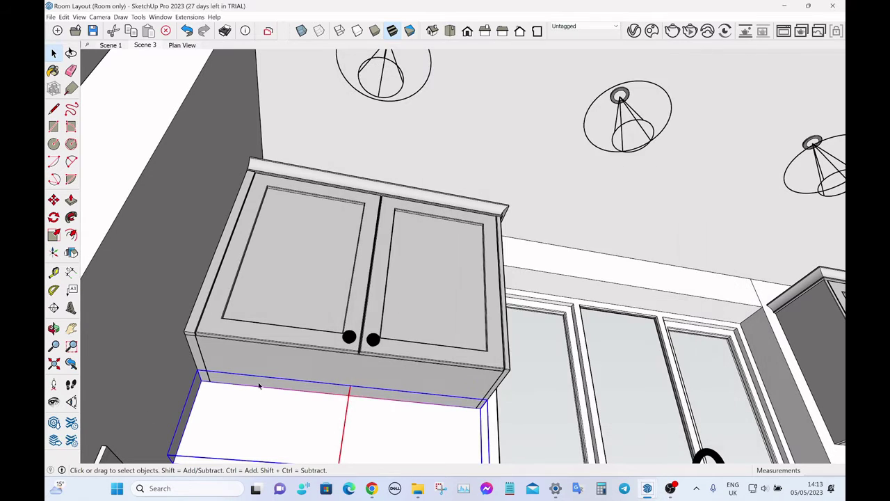
- Copy the strip light to sit beneath the right-hand wall cabinet
{"action": "scroll", "coordinate": [284, 248], "scroll_direction": "down", "scroll_amount": 6}
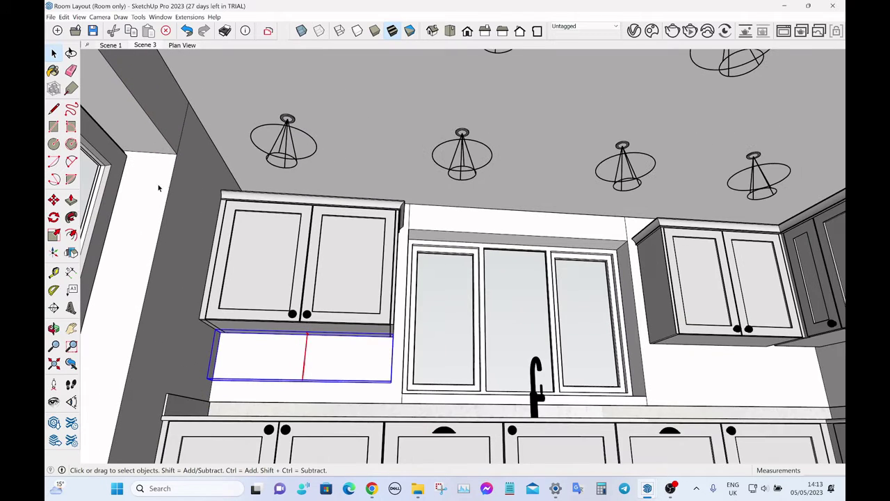
{"action": "middle_click_drag", "start_coordinate": [146, 184], "coordinate": [231, 258]}
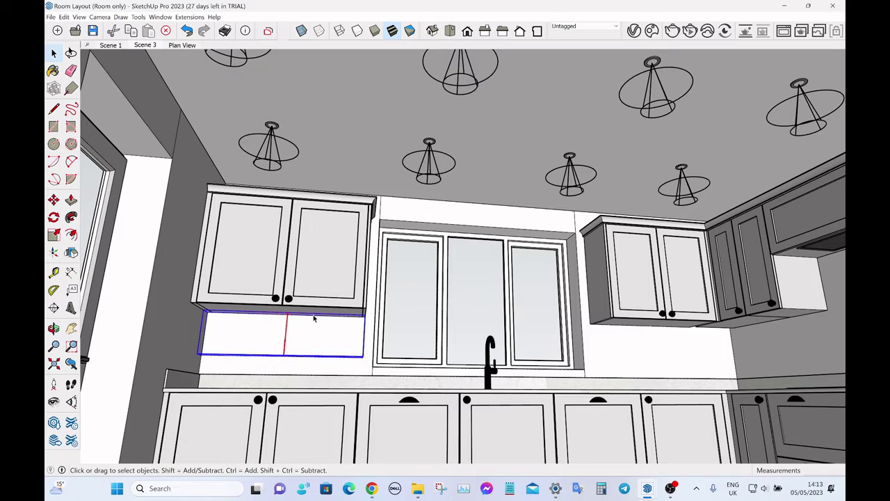
{"action": "key", "text": "m"}
{"action": "key", "text": "ctrl"}
{"action": "left_click", "coordinate": [328, 336]}
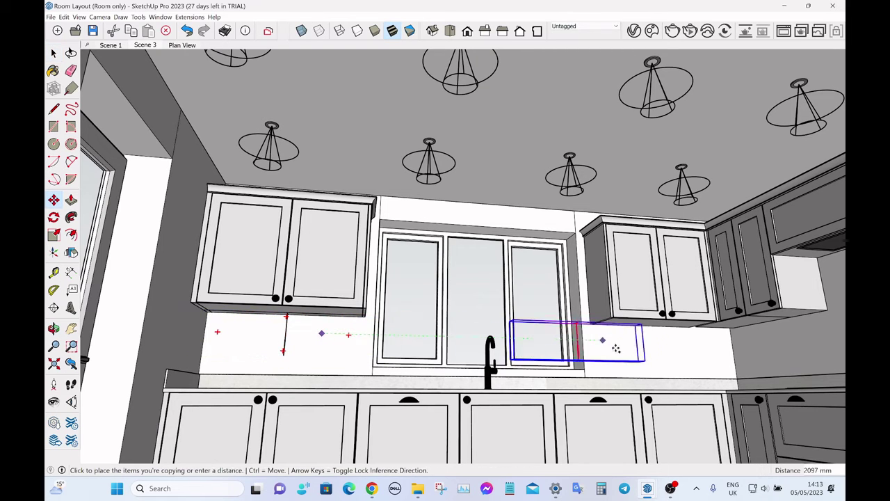
{"action": "left_click", "coordinate": [682, 341]}
{"action": "scroll", "coordinate": [733, 344], "scroll_direction": "up", "scroll_amount": 5}
{"action": "key", "text": "q"}
{"action": "key", "text": "a"}
{"action": "key", "text": "space"}
- Stretch that copy along green by 1.07 to match the cabinet's width
{"action": "key", "text": "s"}
{"action": "left_click", "coordinate": [685, 349]}
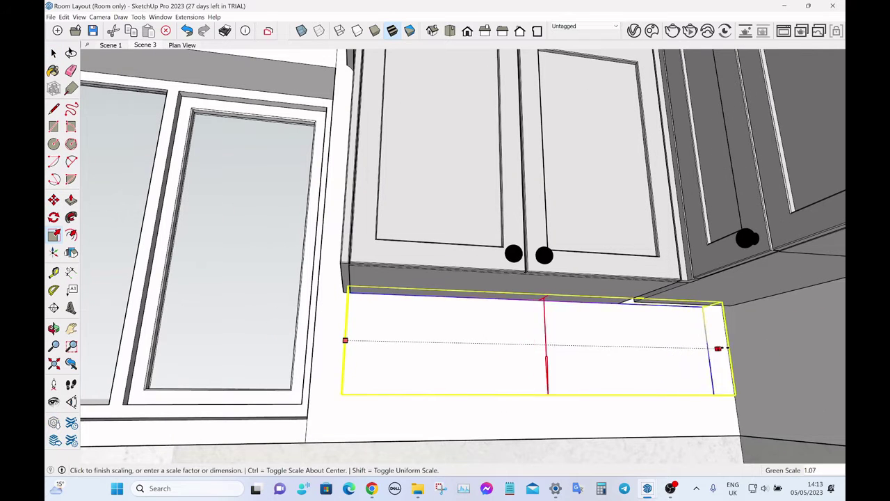
{"action": "left_click", "coordinate": [739, 348]}
{"action": "scroll", "coordinate": [563, 268], "scroll_direction": "down", "scroll_amount": 3}
{"action": "scroll", "coordinate": [563, 268], "scroll_direction": "down", "scroll_amount": 3}
{"action": "middle_click_drag", "start_coordinate": [563, 268], "coordinate": [651, 319]}
{"action": "scroll", "coordinate": [616, 268], "scroll_direction": "up", "scroll_amount": 3}
{"action": "middle_click_drag", "start_coordinate": [616, 268], "coordinate": [568, 274]}
{"action": "key", "text": "space"}
- Copy the strip light again and snap it under the corner wall cabinet
{"action": "scroll", "coordinate": [568, 272], "scroll_direction": "up", "scroll_amount": 2}
{"action": "key", "text": "m"}
{"action": "left_click", "coordinate": [527, 282]}
{"action": "key", "text": "ctrl"}
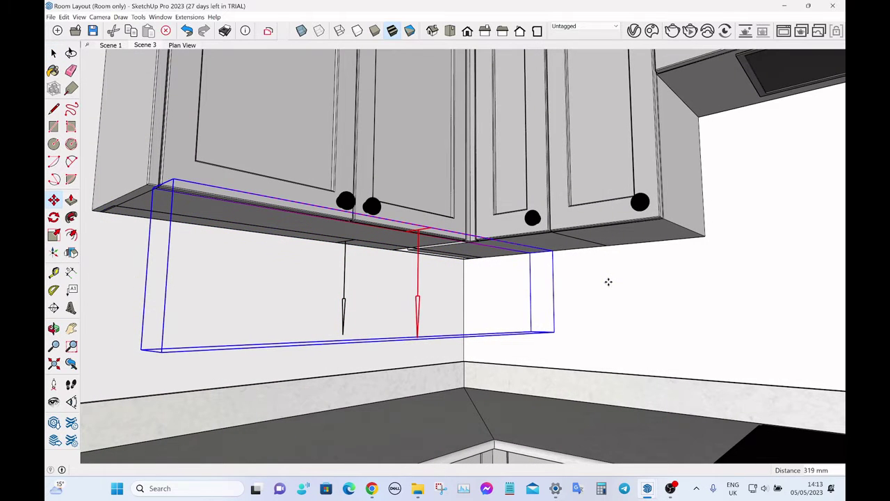
{"action": "left_click", "coordinate": [608, 280]}
{"action": "left_click", "coordinate": [485, 289]}
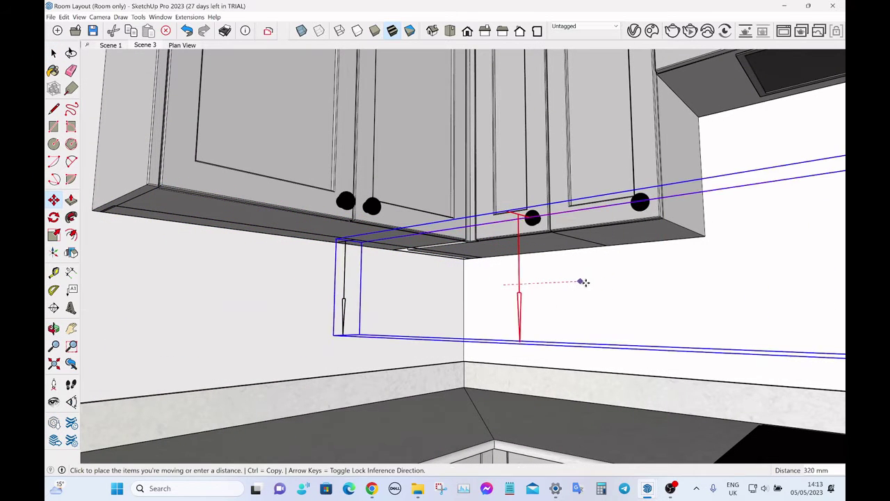
{"action": "left_click", "coordinate": [493, 267]}
{"action": "left_click", "coordinate": [383, 238]}
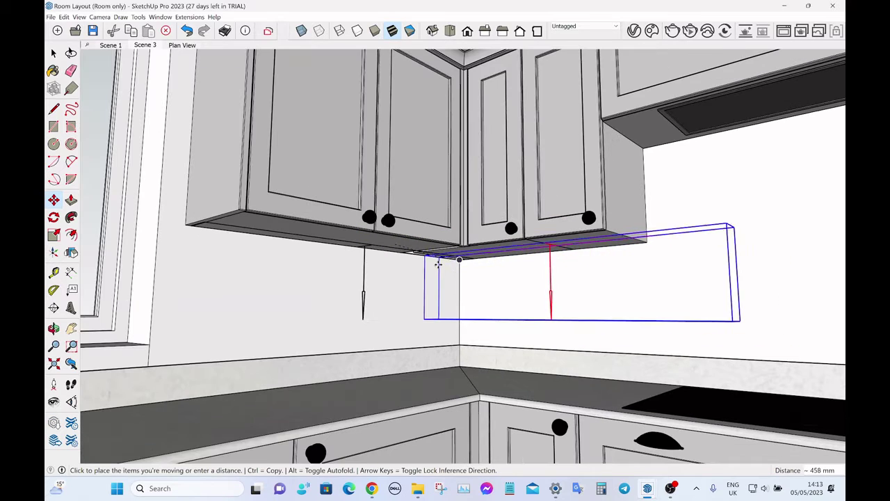
{"action": "middle_click_drag", "start_coordinate": [463, 260], "coordinate": [521, 301]}
{"action": "left_click", "coordinate": [451, 258]}
- Shorten the corner strip light to 0.74 scale to fit its cabinet
{"action": "scroll", "coordinate": [520, 300], "scroll_direction": "down", "scroll_amount": 3}
{"action": "middle_click_drag", "start_coordinate": [463, 284], "coordinate": [611, 303]}
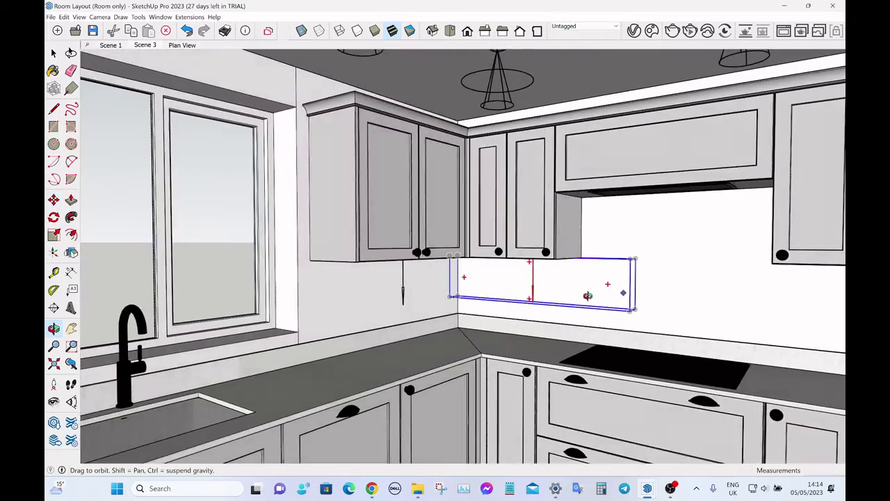
{"action": "scroll", "coordinate": [650, 298], "scroll_direction": "up", "scroll_amount": 3}
{"action": "key", "text": "s"}
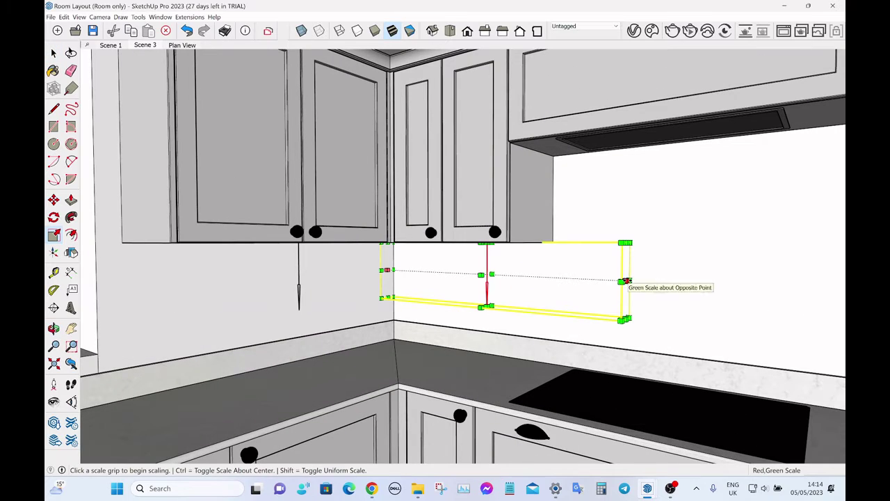
{"action": "left_click", "coordinate": [625, 281]}
{"action": "left_click", "coordinate": [548, 251]}
{"action": "scroll", "coordinate": [487, 272], "scroll_direction": "down", "scroll_amount": 5}
{"action": "middle_click_drag", "start_coordinate": [487, 272], "coordinate": [614, 281]}
{"action": "key", "text": "space"}
- Attempt a copy of the under-cabinet light box along the wall, then undo the misplaced copy
{"action": "left_click", "coordinate": [328, 261]}
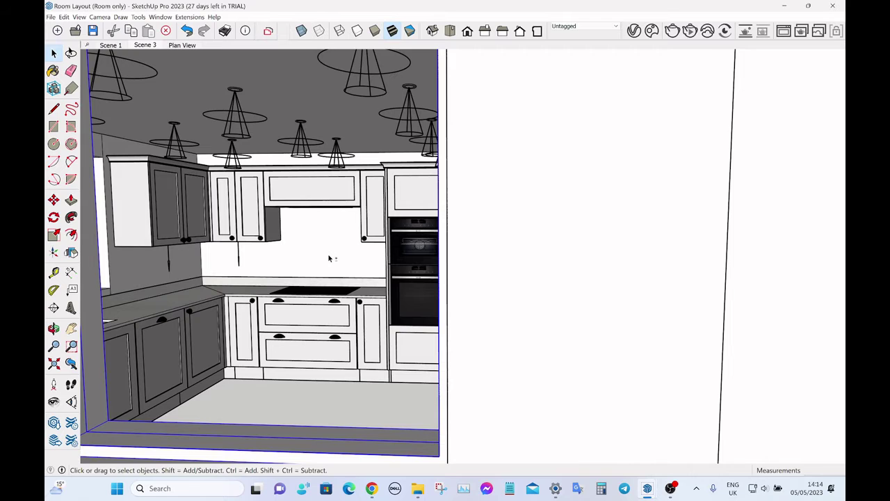
{"action": "scroll", "coordinate": [284, 258], "scroll_direction": "up", "scroll_amount": 4}
{"action": "left_click", "coordinate": [203, 259]}
{"action": "scroll", "coordinate": [304, 248], "scroll_direction": "up", "scroll_amount": 2}
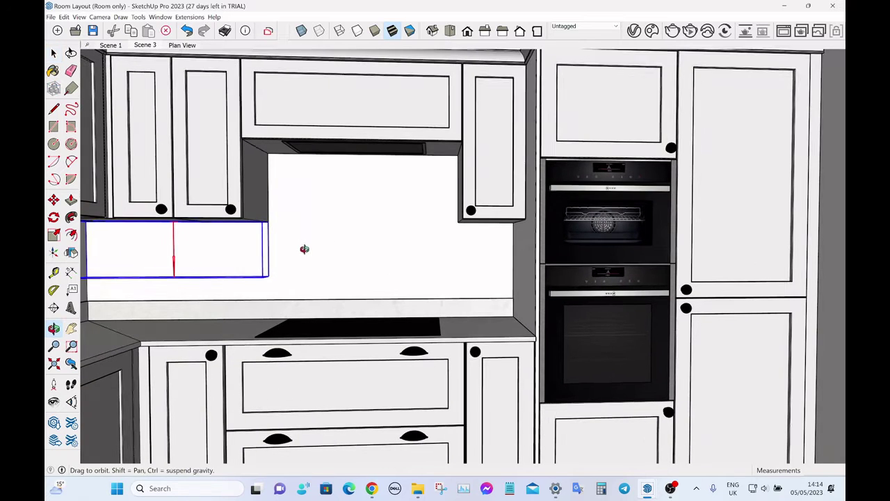
{"action": "key", "text": "m"}
{"action": "left_click", "coordinate": [238, 251]}
{"action": "key", "text": "space"}
{"action": "key", "text": "m"}
{"action": "left_click", "coordinate": [263, 273]}
{"action": "key", "text": "ctrl"}
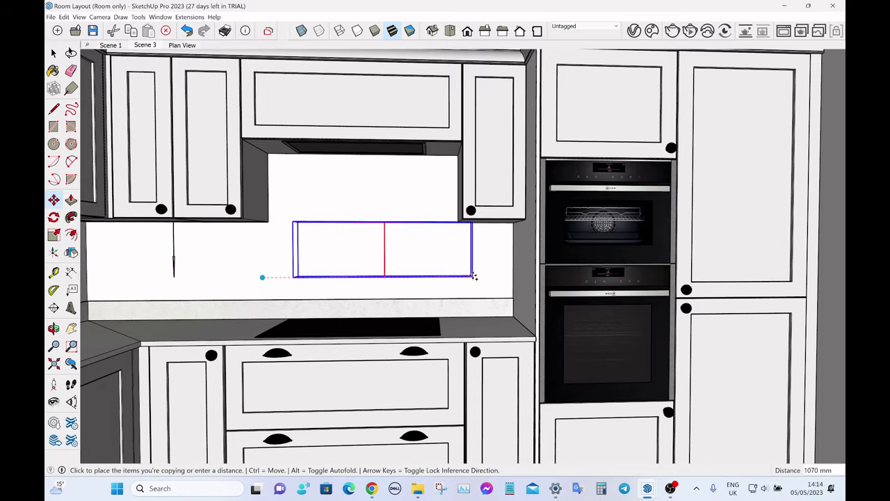
{"action": "left_click", "coordinate": [513, 270]}
{"action": "left_click", "coordinate": [186, 30]}
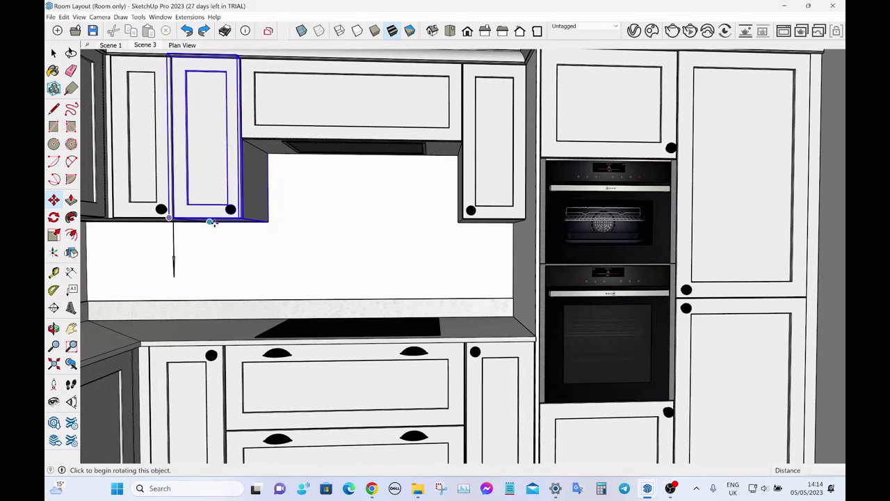
{"action": "key", "text": "space"}
- Copy the light box 1301 mm to the right and shrink it to fit the narrow gap
{"action": "left_click", "coordinate": [174, 262]}
{"action": "key", "text": "m"}
{"action": "key", "text": "ctrl"}
{"action": "left_click", "coordinate": [199, 284]}
{"action": "left_click", "coordinate": [448, 283]}
{"action": "scroll", "coordinate": [361, 240], "scroll_direction": "up", "scroll_amount": 2}
{"action": "key", "text": "s"}
{"action": "scroll", "coordinate": [352, 245], "scroll_direction": "up", "scroll_amount": 3}
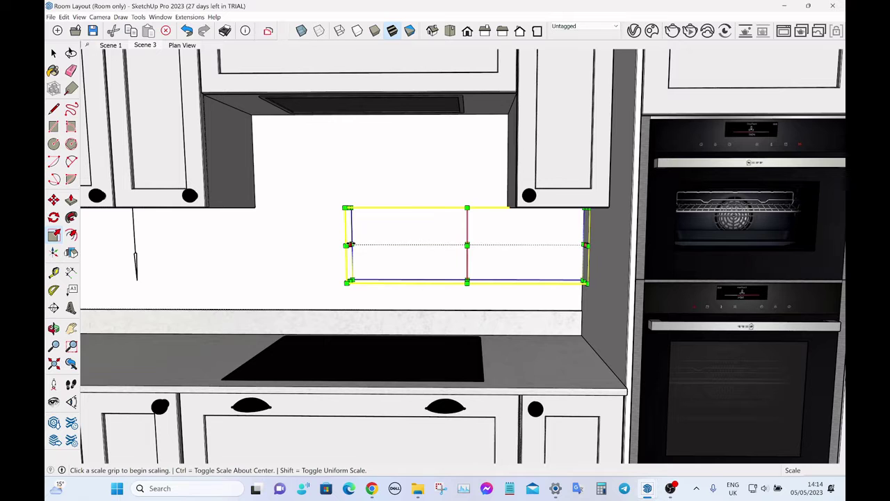
{"action": "left_click", "coordinate": [348, 245]}
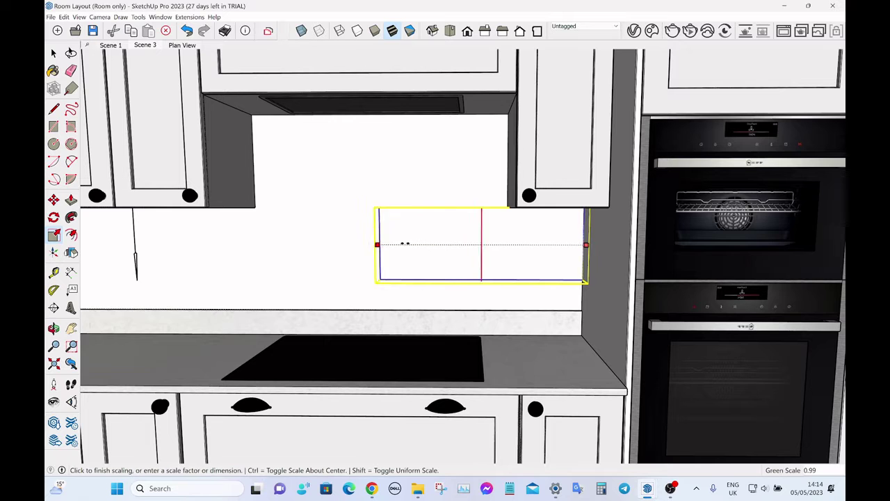
{"action": "left_click", "coordinate": [509, 224]}
{"action": "key", "text": "space"}
- Move the left light box under the cooker hood, stretch it to fill the opening, and return to Scene 3
{"action": "scroll", "coordinate": [312, 233], "scroll_direction": "down", "scroll_amount": 2}
{"action": "left_click", "coordinate": [255, 251]}
{"action": "middle_click_drag", "start_coordinate": [290, 230], "coordinate": [302, 200]}
{"action": "key", "text": "m"}
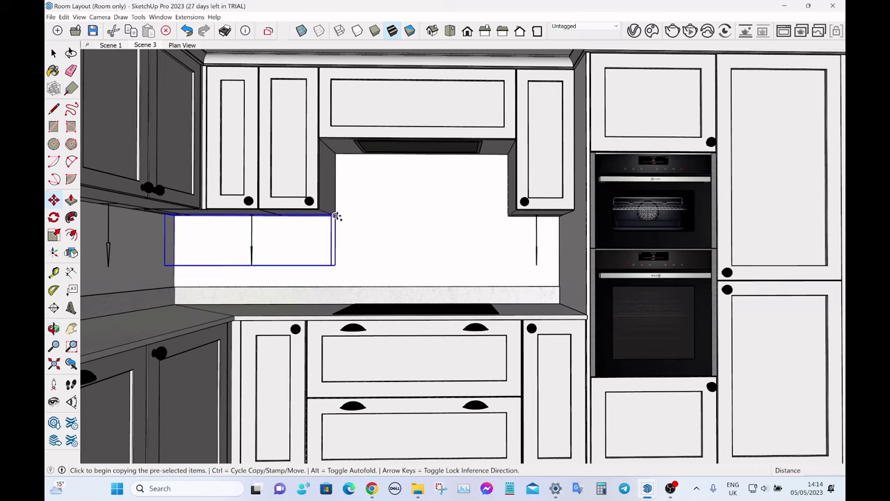
{"action": "left_click", "coordinate": [337, 215]}
{"action": "left_click", "coordinate": [508, 154]}
{"action": "scroll", "coordinate": [408, 170], "scroll_direction": "up", "scroll_amount": 4}
{"action": "key", "text": "s"}
{"action": "left_click", "coordinate": [275, 182]}
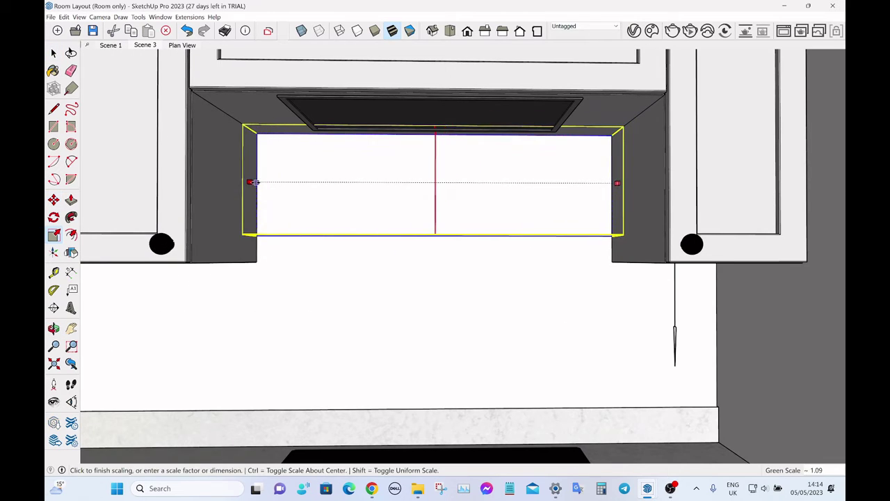
{"action": "left_click", "coordinate": [243, 182]}
{"action": "key", "text": "space"}
{"action": "left_click", "coordinate": [145, 45]}
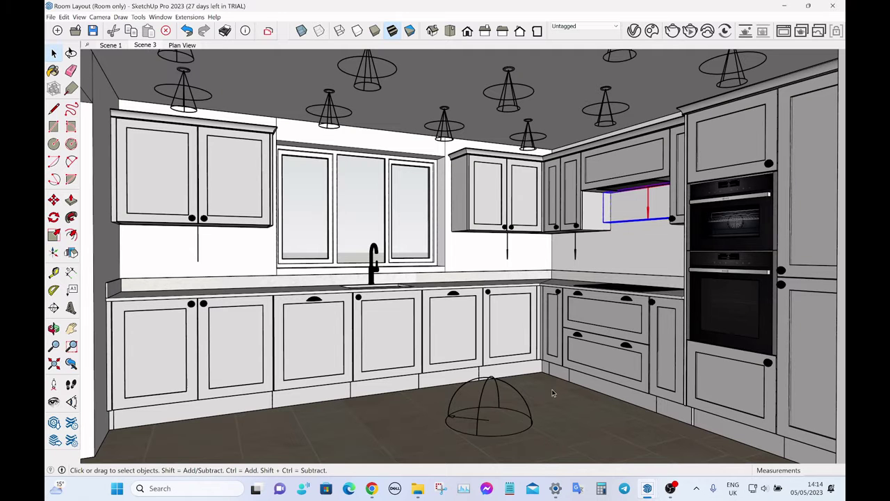
- Run a short interactive render showing the glowing strips, then bring up the V-Ray lights list
{"action": "left_click", "coordinate": [689, 31]}
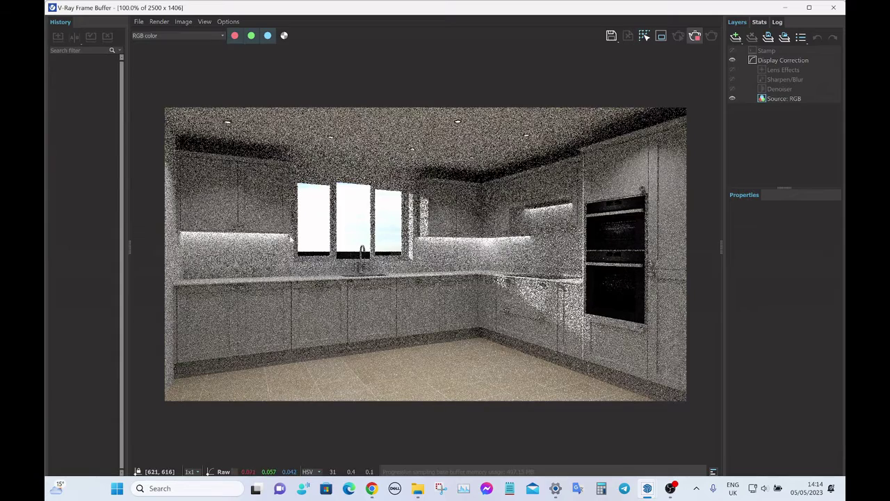
{"action": "left_click", "coordinate": [695, 36]}
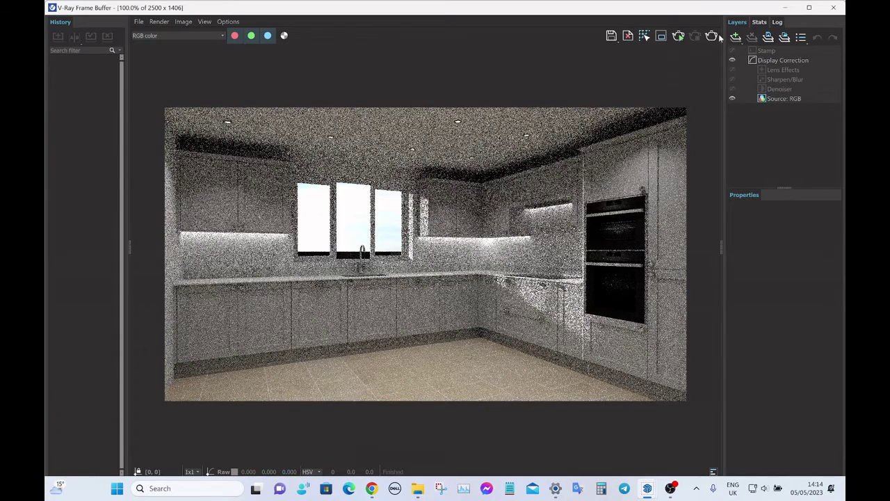
{"action": "left_click", "coordinate": [785, 7]}
{"action": "left_click", "coordinate": [634, 31]}
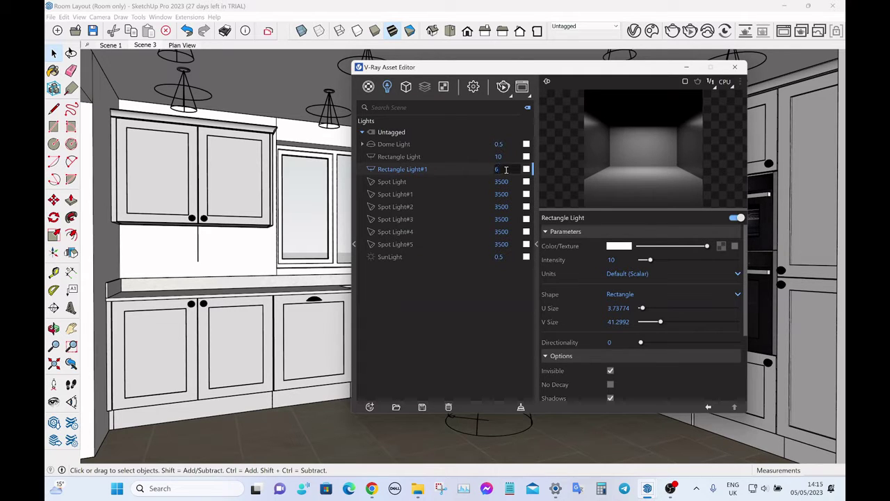
- With Rectangle Light#1 at intensity 6, switch to the V-Ray render settings showing Exposure 11
{"action": "left_click", "coordinate": [473, 86]}
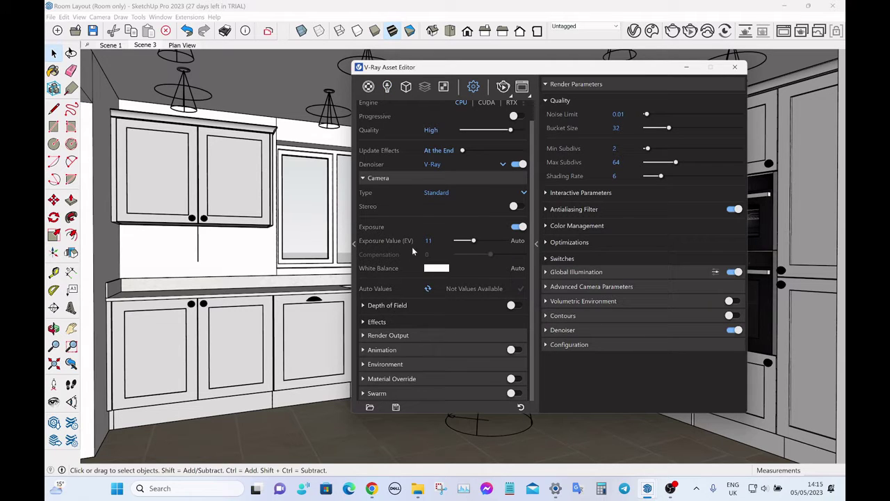
- Re-render the kitchen with the dimmer strip lights and stop the render once checked
{"action": "left_click", "coordinate": [503, 86]}
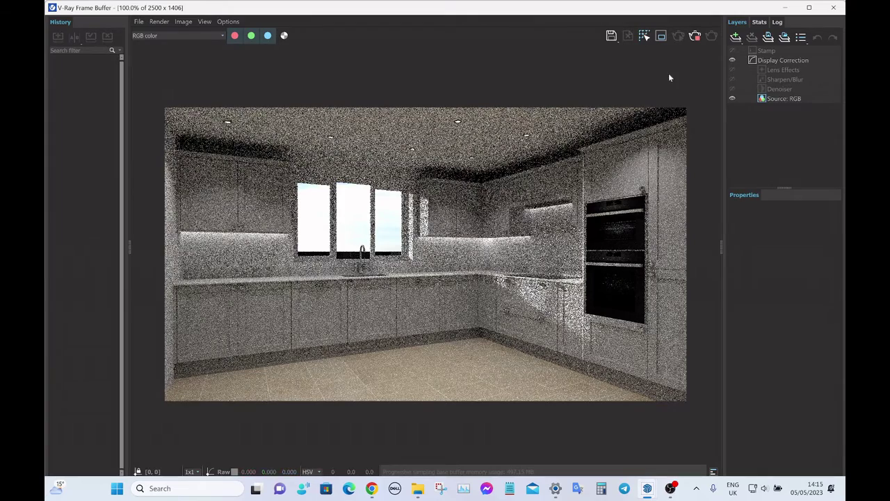
{"action": "left_click", "coordinate": [695, 38]}
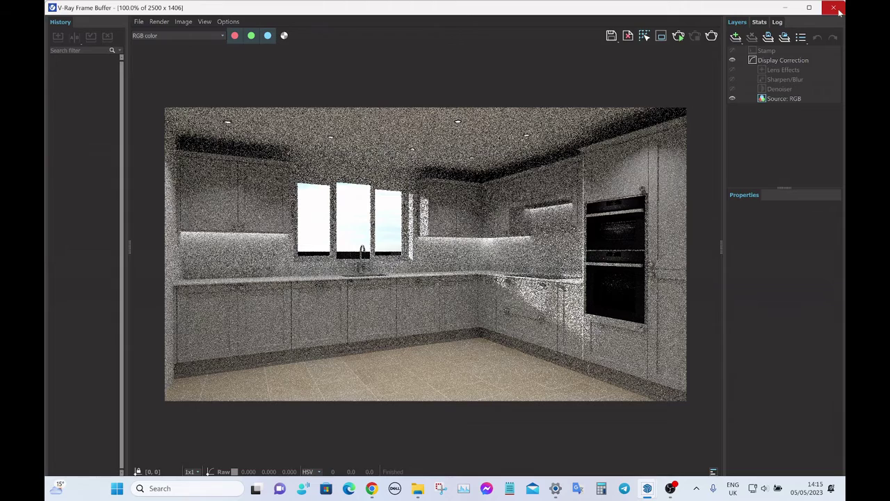
- Close the render window and Asset Editor, view the room box from above, and open File
{"action": "left_click", "coordinate": [840, 12]}
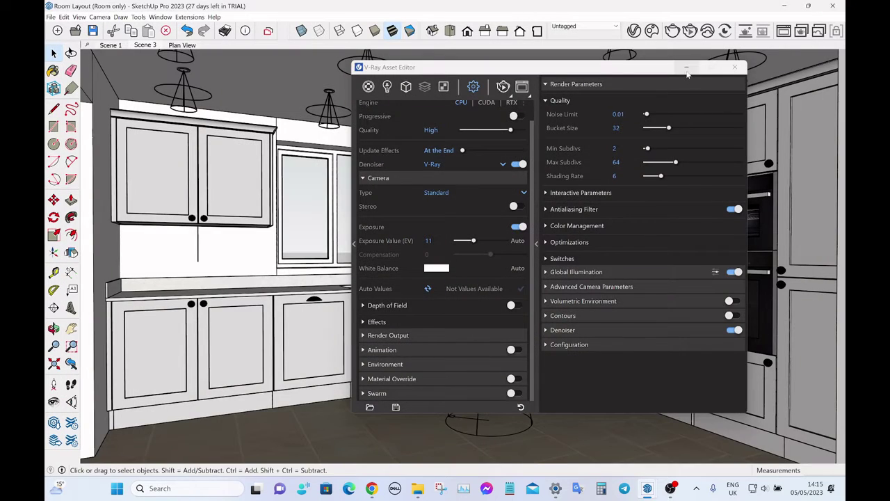
{"action": "left_click", "coordinate": [687, 70]}
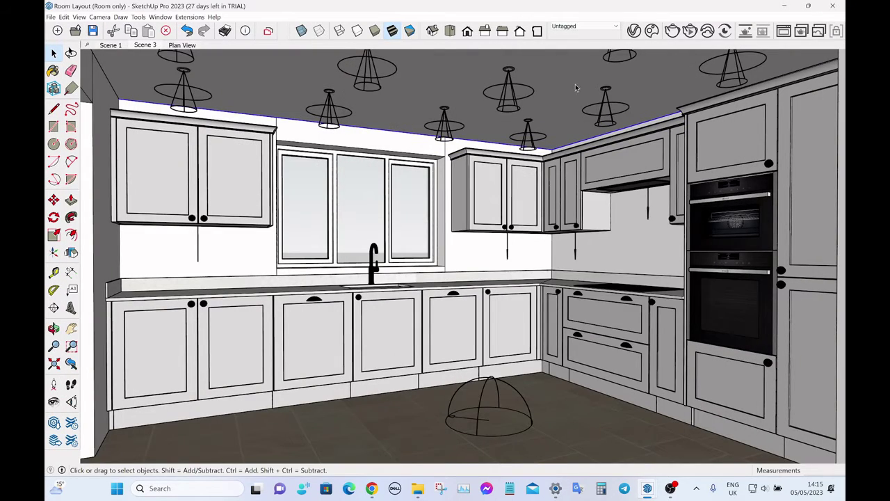
{"action": "middle_click_drag", "start_coordinate": [560, 89], "coordinate": [610, 193]}
{"action": "scroll", "coordinate": [415, 113], "scroll_direction": "down", "scroll_amount": 5}
{"action": "scroll", "coordinate": [664, 239], "scroll_direction": "up", "scroll_amount": 3}
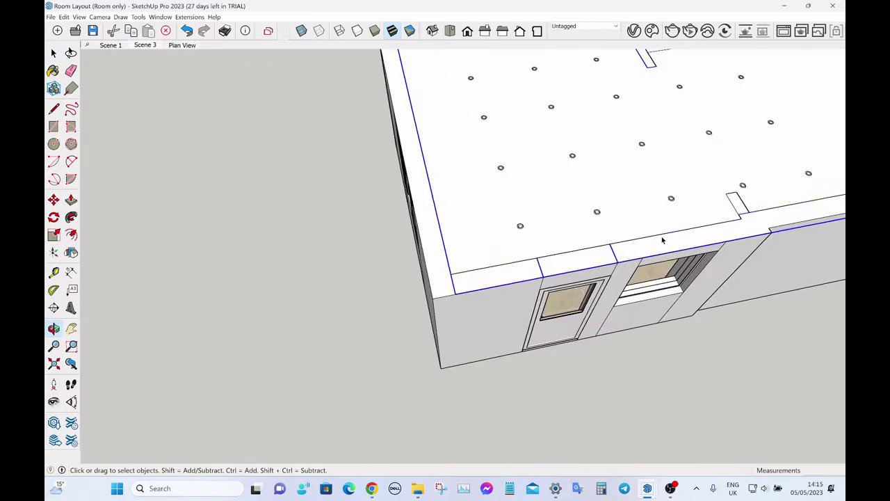
{"action": "scroll", "coordinate": [663, 239], "scroll_direction": "down", "scroll_amount": 4}
{"action": "middle_click_drag", "start_coordinate": [413, 153], "coordinate": [457, 183]}
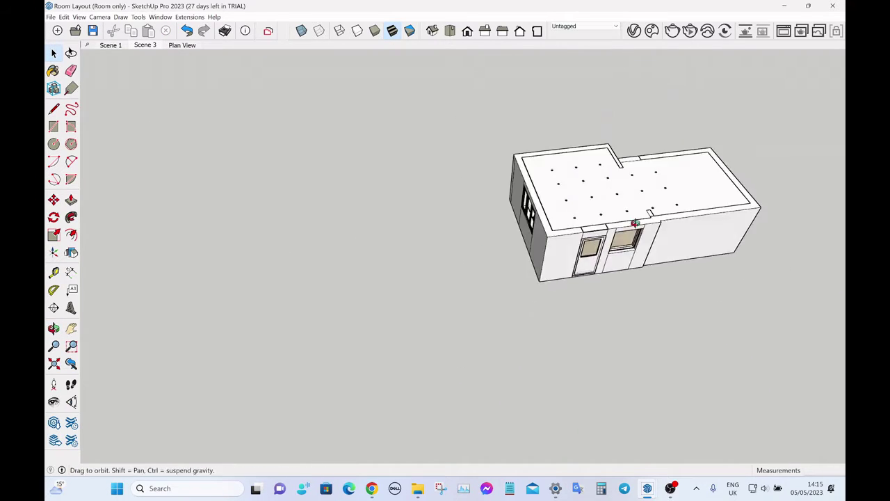
{"action": "scroll", "coordinate": [612, 190], "scroll_direction": "up", "scroll_amount": 3}
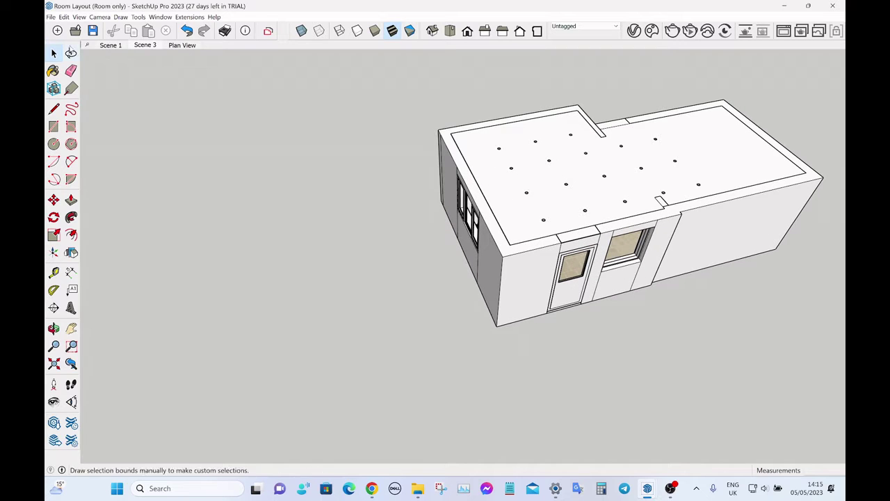
{"action": "left_click", "coordinate": [51, 16]}
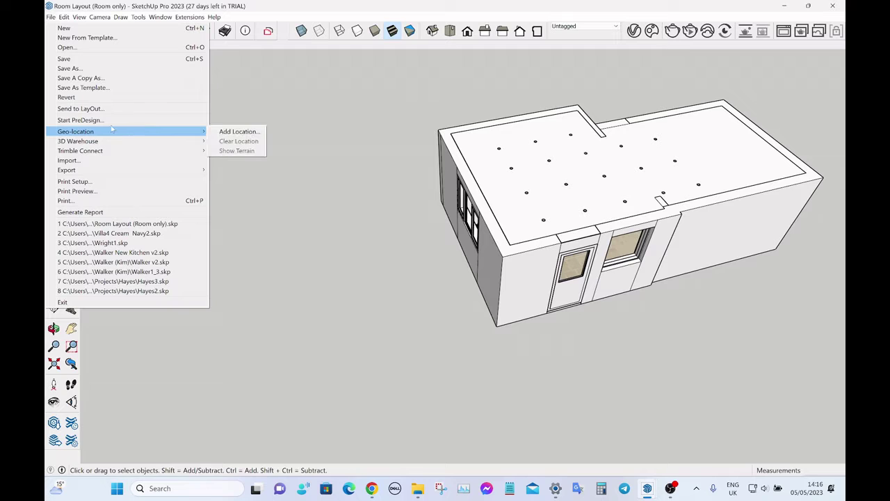
- Import bermuda_grass_lawn_Arizona_weeds-002 from Dropbox > Sketchup > Backgrounds as an image
{"action": "left_click", "coordinate": [68, 160]}
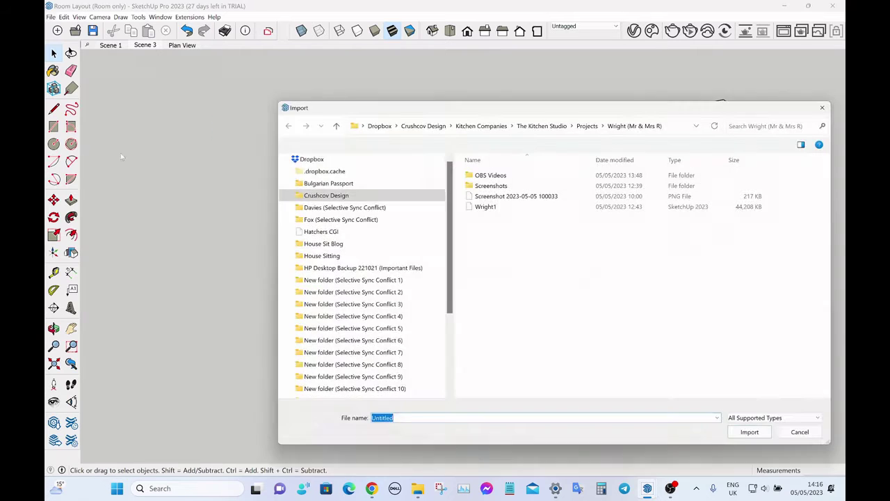
{"action": "scroll", "coordinate": [415, 222], "scroll_direction": "down", "scroll_amount": 3}
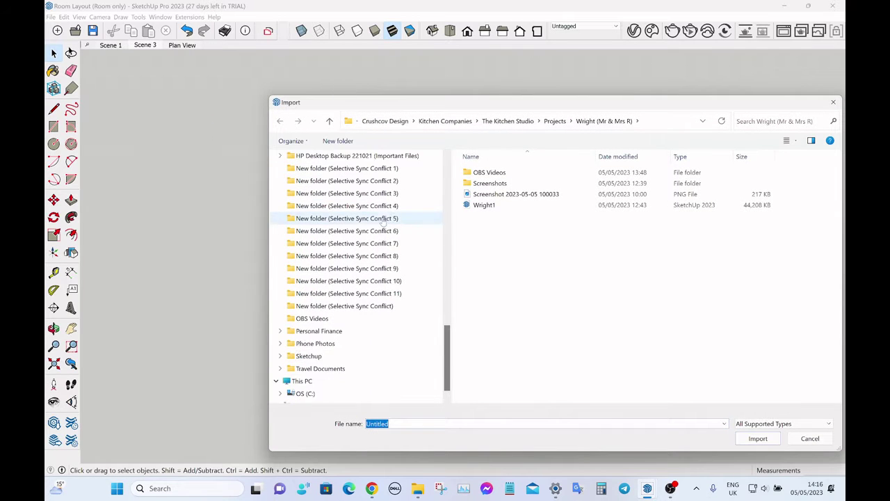
{"action": "left_click", "coordinate": [309, 343]}
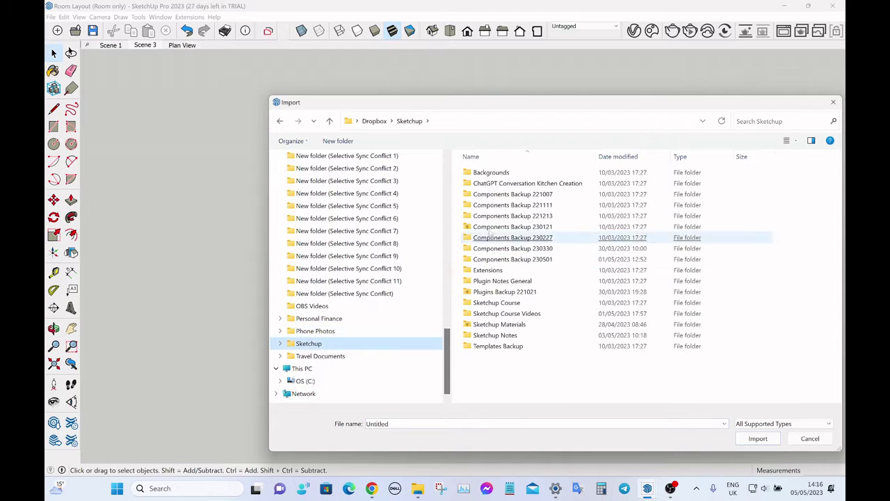
{"action": "double_click", "coordinate": [491, 172]}
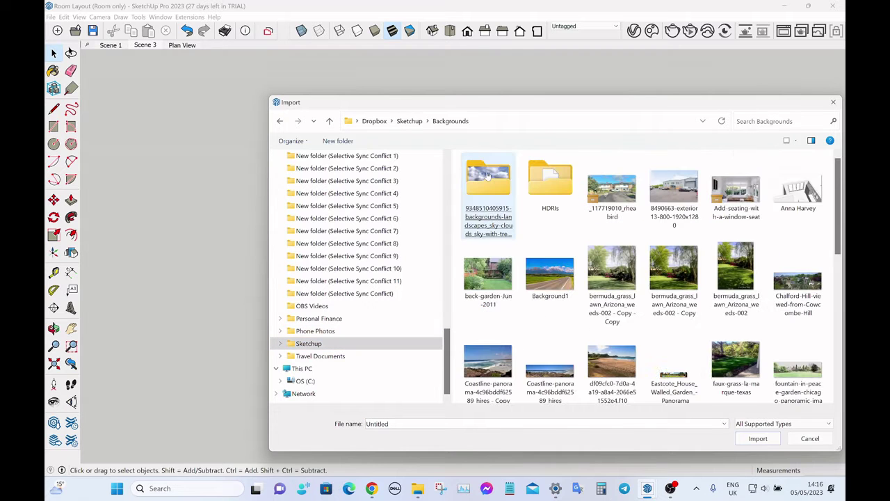
{"action": "scroll", "coordinate": [626, 275], "scroll_direction": "down", "scroll_amount": 5}
{"action": "left_click", "coordinate": [614, 273]}
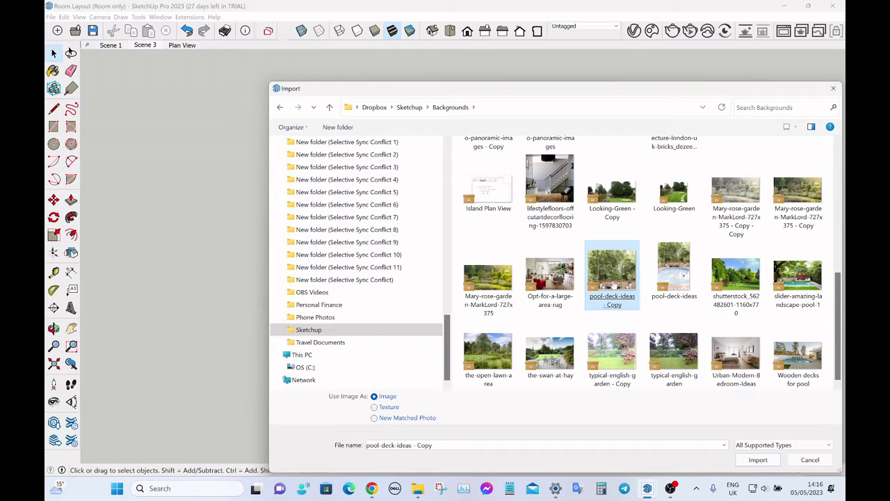
{"action": "scroll", "coordinate": [614, 281], "scroll_direction": "up", "scroll_amount": 5}
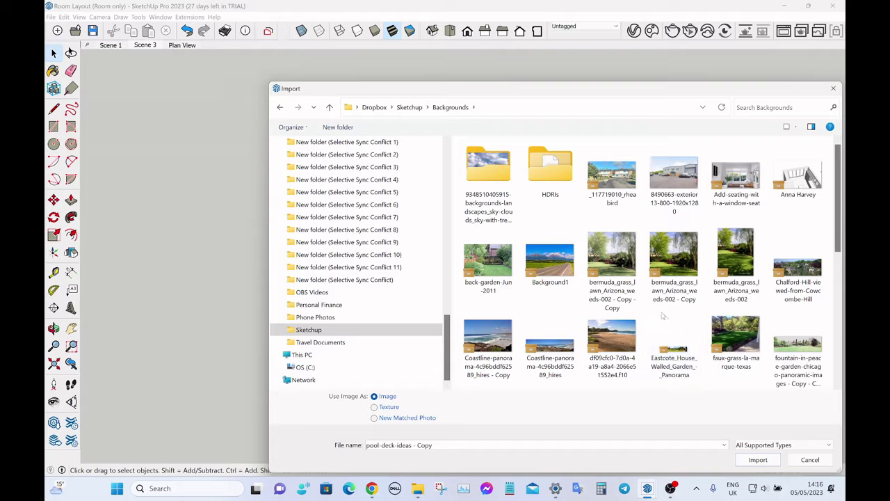
{"action": "double_click", "coordinate": [615, 264]}
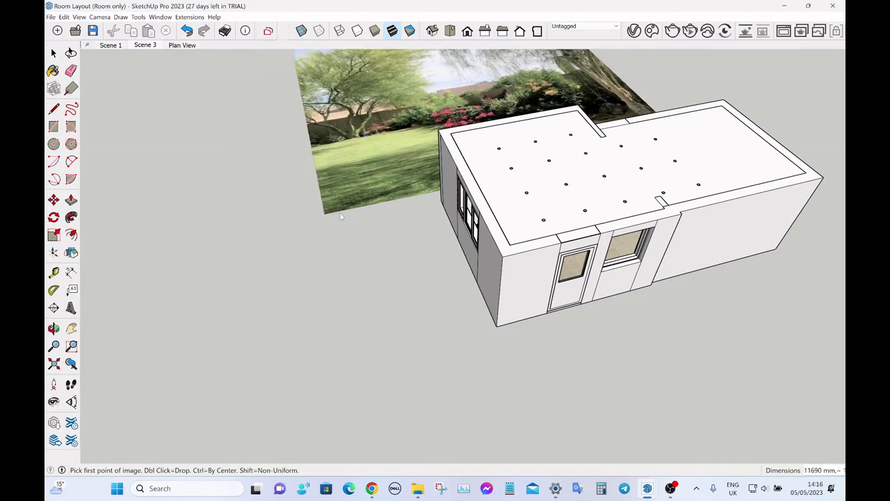
- Place the lawn photo beside the room, explode it, and make it a group
{"action": "left_click", "coordinate": [317, 233]}
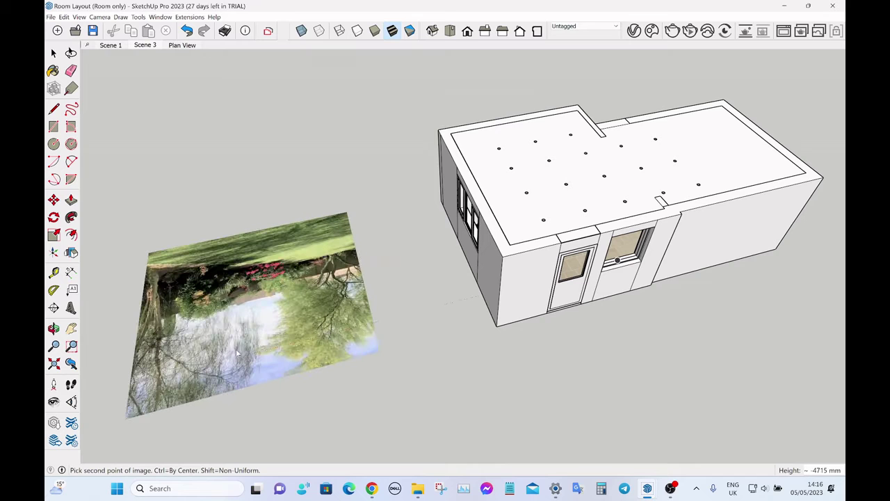
{"action": "left_click", "coordinate": [211, 379]}
{"action": "scroll", "coordinate": [400, 268], "scroll_direction": "down", "scroll_amount": 4}
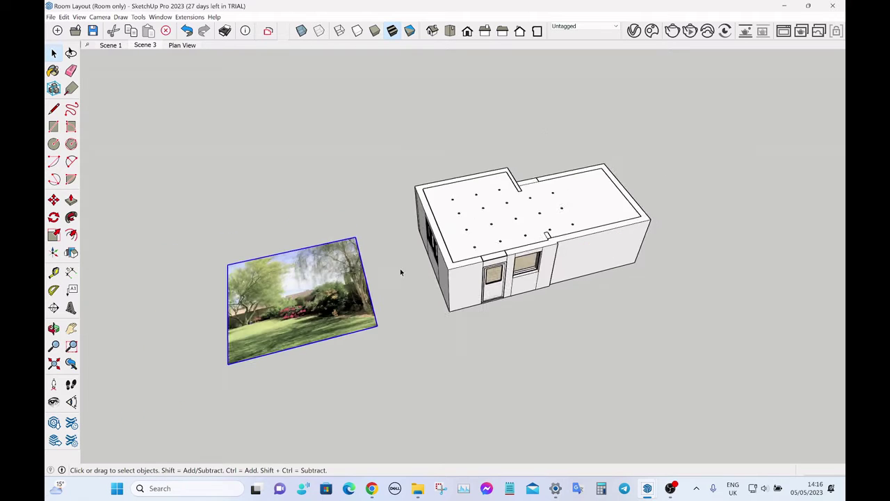
{"action": "right_click", "coordinate": [317, 281]}
{"action": "left_click", "coordinate": [365, 350]}
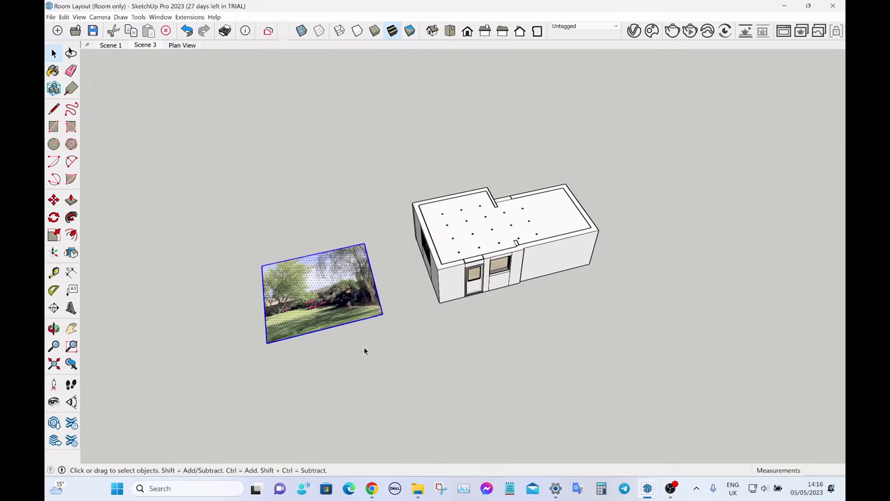
{"action": "right_click", "coordinate": [325, 294]}
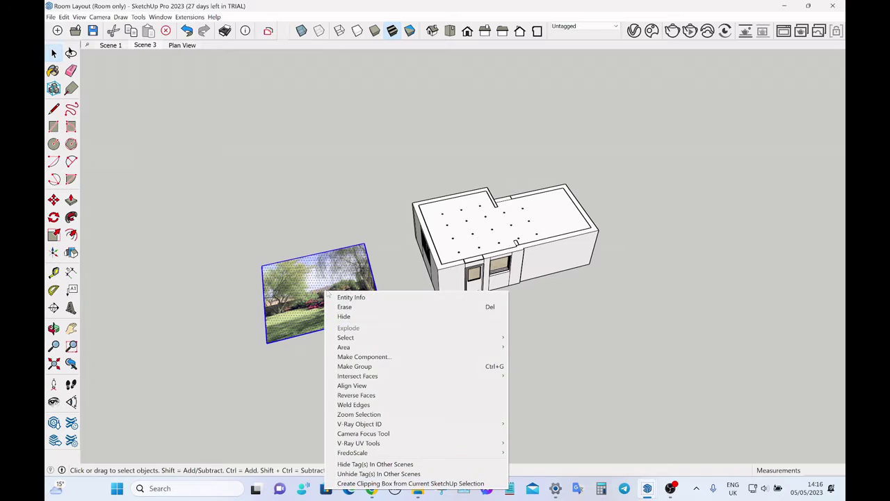
{"action": "left_click", "coordinate": [355, 366]}
{"action": "scroll", "coordinate": [322, 319], "scroll_direction": "up", "scroll_amount": 3}
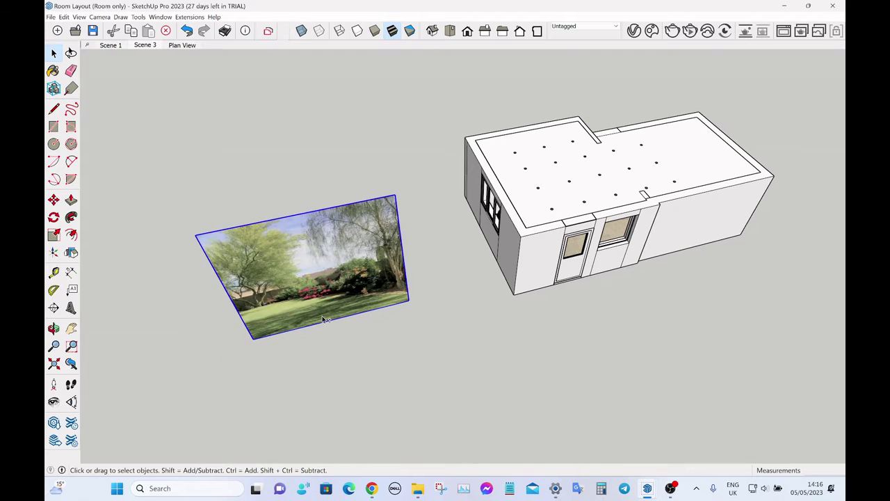
- Move the photo group up beside the house as an upright backdrop panel
{"action": "middle_click_drag", "start_coordinate": [323, 319], "coordinate": [306, 273]}
{"action": "key", "text": "m"}
{"action": "scroll", "coordinate": [363, 259], "scroll_direction": "up", "scroll_amount": 3}
{"action": "left_click", "coordinate": [362, 259]}
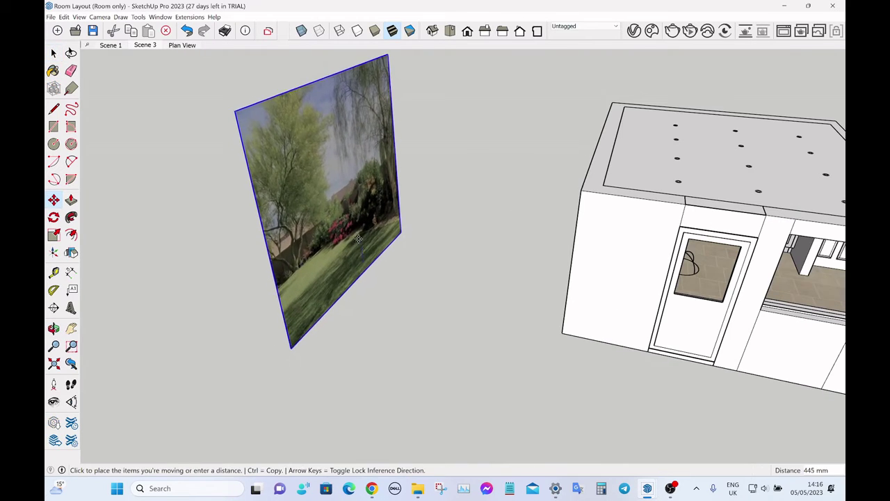
{"action": "middle_click_drag", "start_coordinate": [445, 264], "coordinate": [408, 285]}
{"action": "left_click", "coordinate": [494, 267]}
{"action": "middle_click_drag", "start_coordinate": [494, 272], "coordinate": [404, 234]}
{"action": "left_click", "coordinate": [394, 233]}
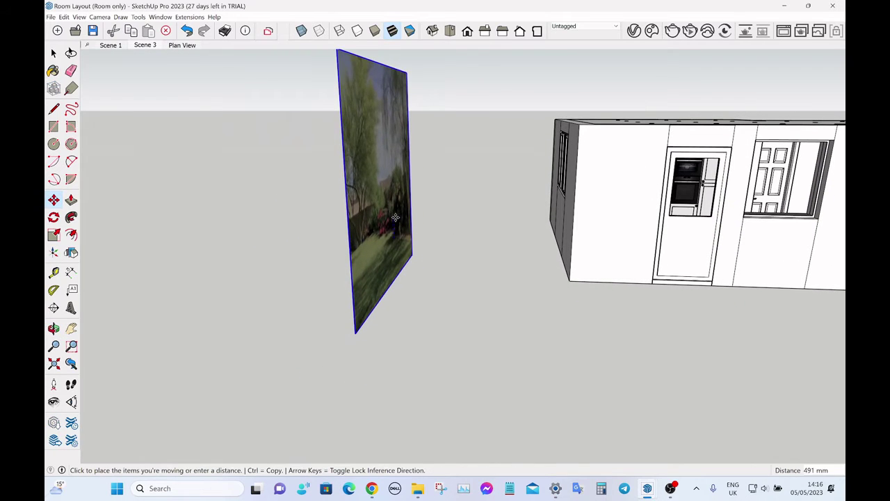
{"action": "left_click", "coordinate": [459, 222]}
{"action": "key", "text": "space"}
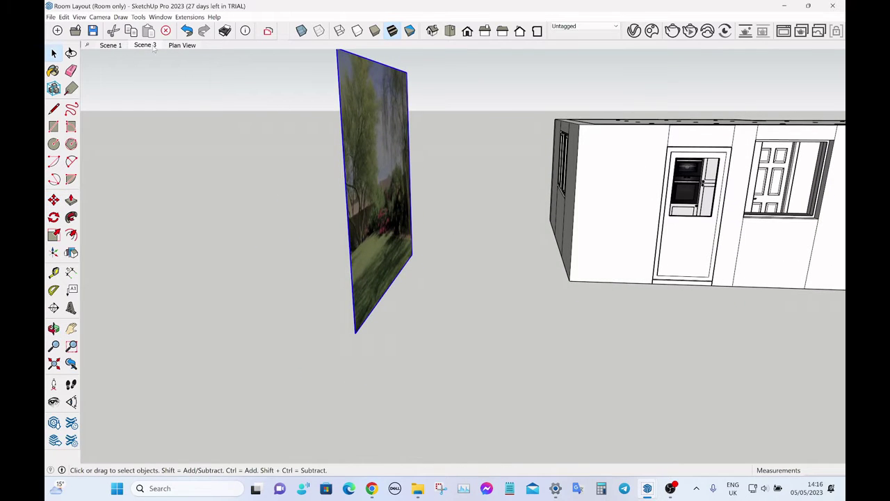
- Switch to Scene 3, test-move the kitchen window and undo it, then update Scene 3
{"action": "left_click", "coordinate": [152, 46]}
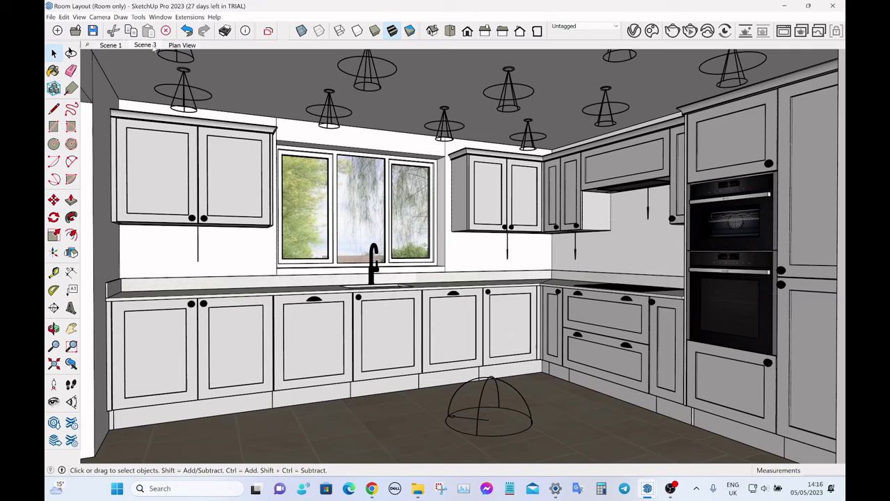
{"action": "left_click", "coordinate": [362, 236]}
{"action": "key", "text": "m"}
{"action": "left_click", "coordinate": [376, 232]}
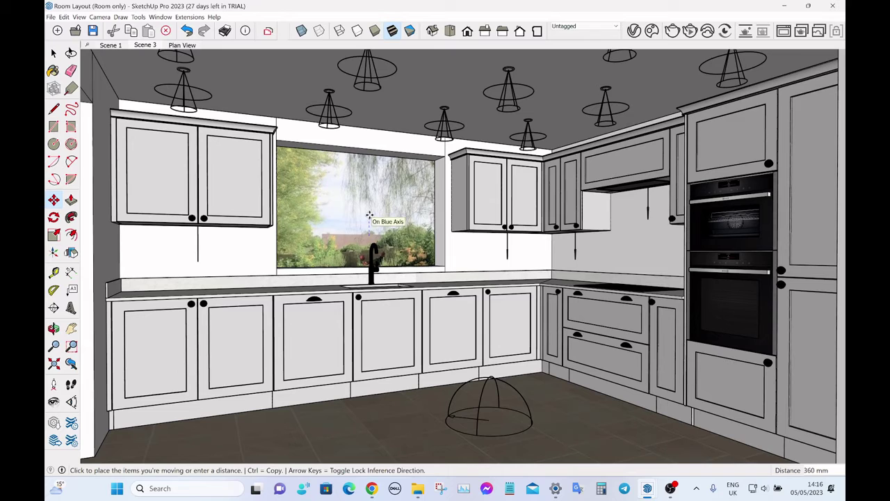
{"action": "key", "text": "space"}
{"action": "key", "text": "ctrl+z"}
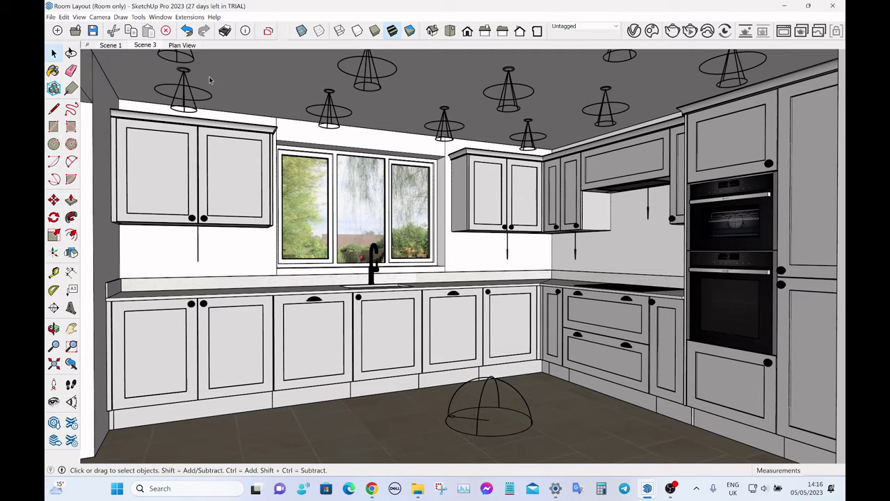
{"action": "right_click", "coordinate": [170, 49]}
{"action": "left_click", "coordinate": [186, 82]}
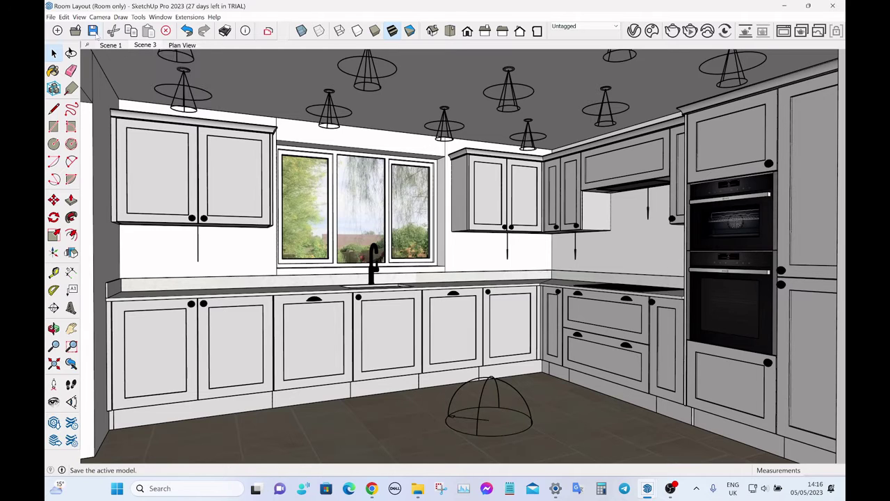
- Save the model, run and stop a V-Ray interactive render, then view the room from outside
{"action": "left_click", "coordinate": [92, 30]}
{"action": "left_click", "coordinate": [690, 31]}
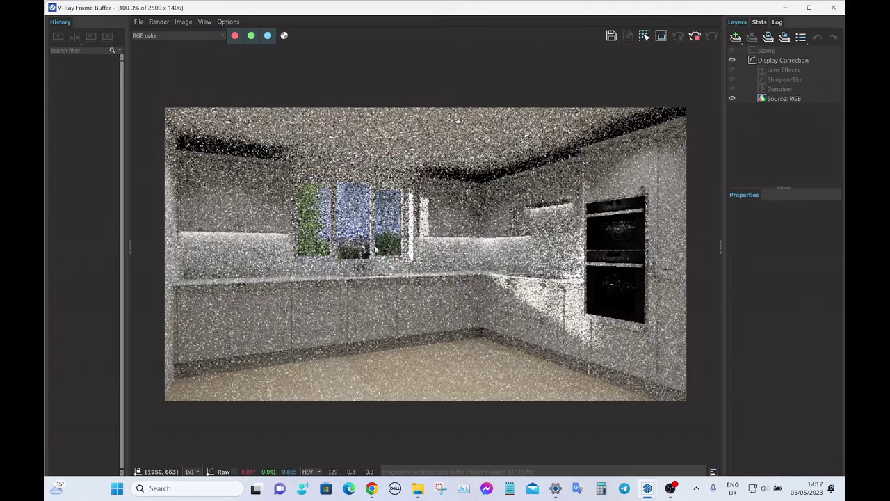
{"action": "left_click", "coordinate": [695, 36]}
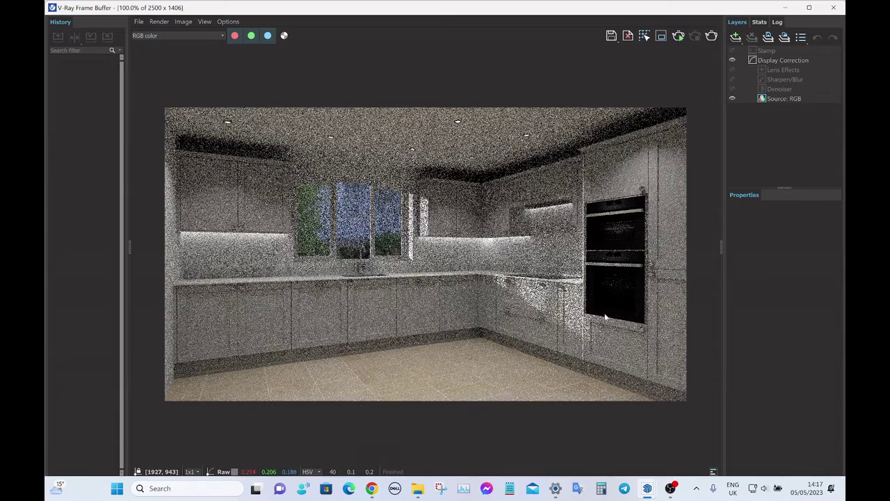
{"action": "left_click", "coordinate": [783, 9]}
{"action": "mouse_move", "coordinate": [478, 426]}
{"action": "middle_mouse_down"}
{"action": "mouse_move", "coordinate": [535, 241]}
{"action": "mouse_move", "coordinate": [497, 180]}
{"action": "mouse_move", "coordinate": [404, 235]}
{"action": "mouse_move", "coordinate": [396, 324]}
{"action": "mouse_move", "coordinate": [388, 302]}
{"action": "mouse_move", "coordinate": [429, 142]}
{"action": "middle_mouse_up"}
{"action": "scroll", "coordinate": [534, 242], "scroll_direction": "down", "scroll_amount": 10}
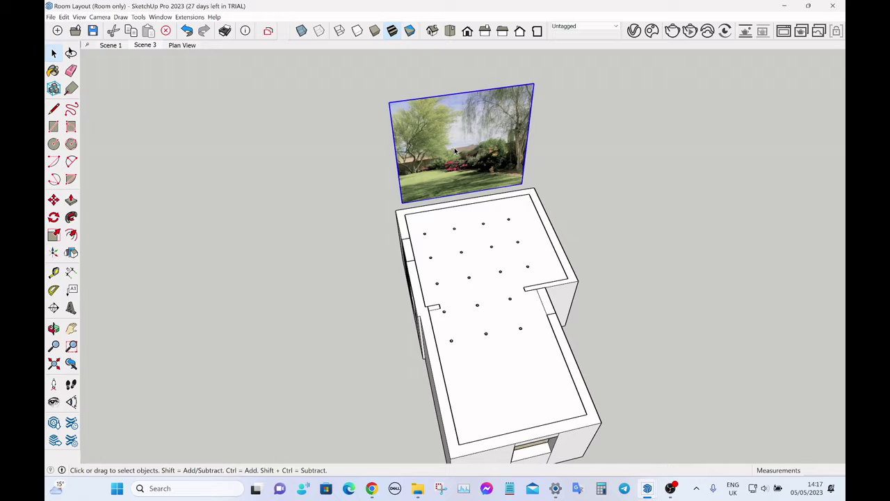
- Delete the roof so the kitchen is open to view from above
{"action": "left_click", "coordinate": [681, 118]}
{"action": "middle_click_drag", "start_coordinate": [434, 258], "coordinate": [497, 169]}
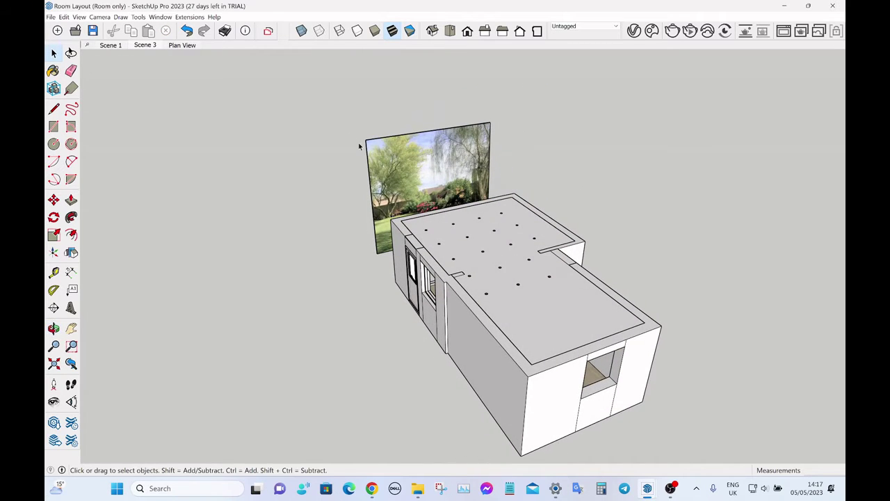
{"action": "left_click", "coordinate": [477, 269]}
{"action": "key", "text": "Delete"}
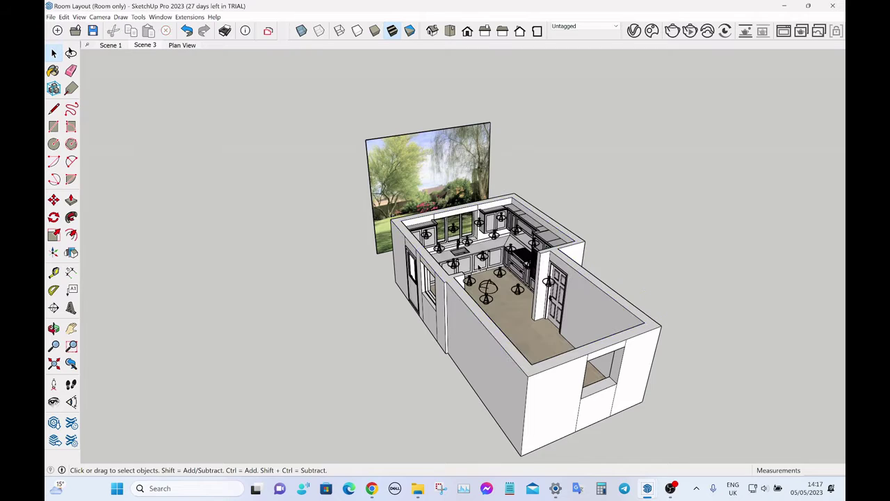
{"action": "middle_click_drag", "start_coordinate": [477, 273], "coordinate": [486, 287]}
- Rotate the dome light about 85° on the kitchen floor
{"action": "left_click", "coordinate": [488, 277]}
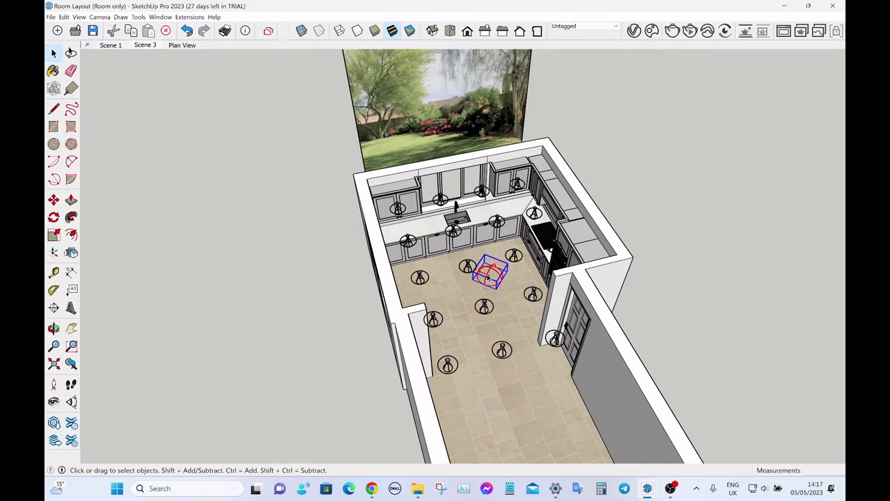
{"action": "scroll", "coordinate": [488, 277], "scroll_direction": "up", "scroll_amount": 2}
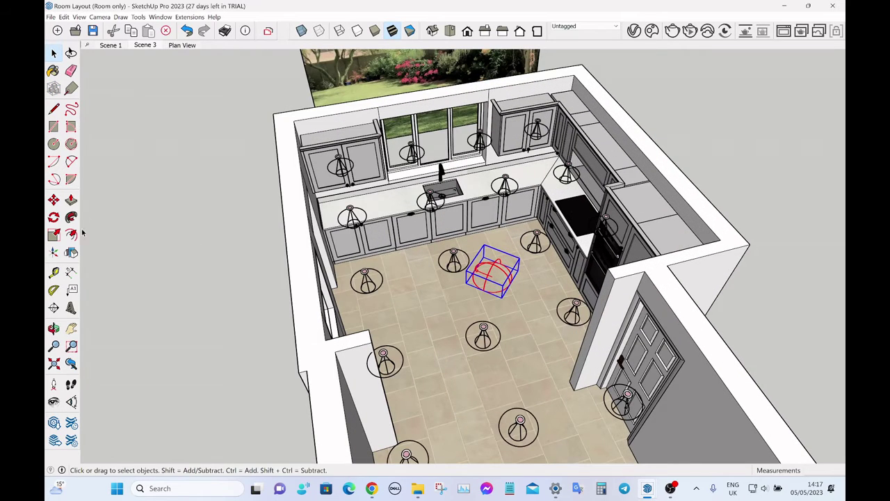
{"action": "left_click", "coordinate": [54, 217]}
{"action": "scroll", "coordinate": [492, 278], "scroll_direction": "up", "scroll_amount": 4}
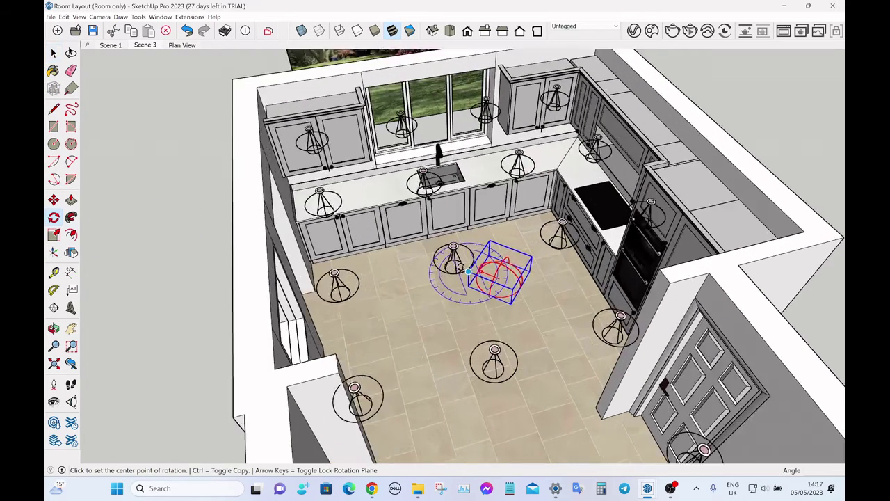
{"action": "left_click", "coordinate": [493, 281]}
{"action": "left_click", "coordinate": [451, 273]}
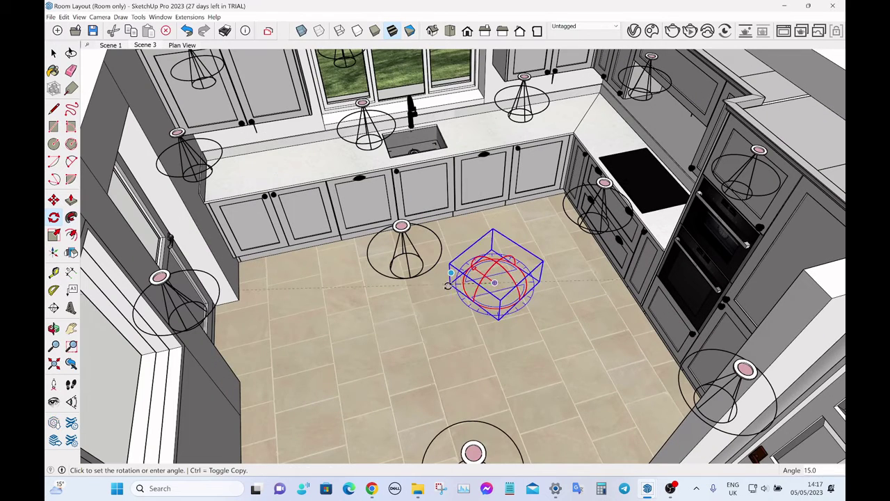
{"action": "left_click", "coordinate": [517, 353]}
{"action": "key", "text": "space"}
{"action": "scroll", "coordinate": [495, 288], "scroll_direction": "down", "scroll_amount": 10}
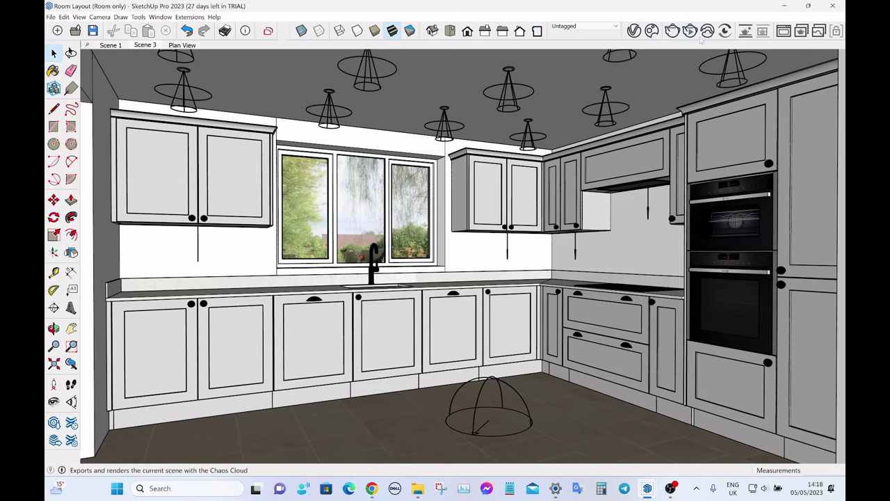
- Test-render the kitchen with the turned dome light, then show the Asset Editor's lights list
{"action": "left_click", "coordinate": [690, 30]}
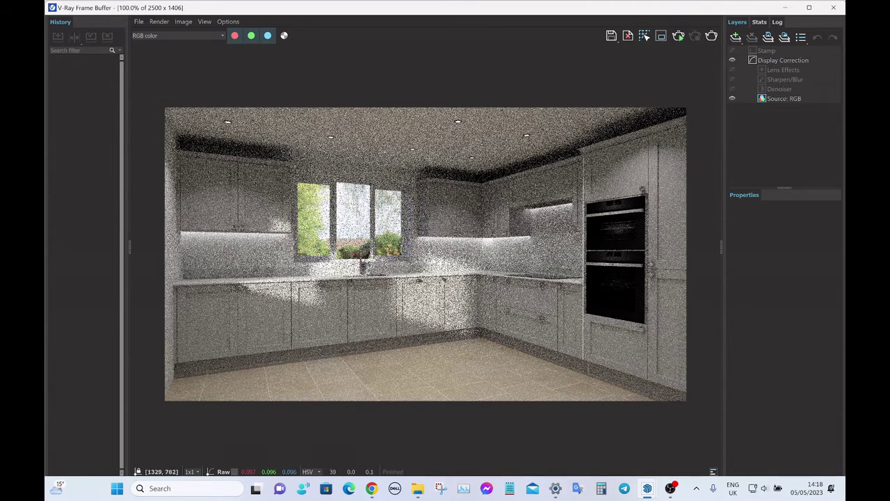
{"action": "left_click", "coordinate": [786, 9]}
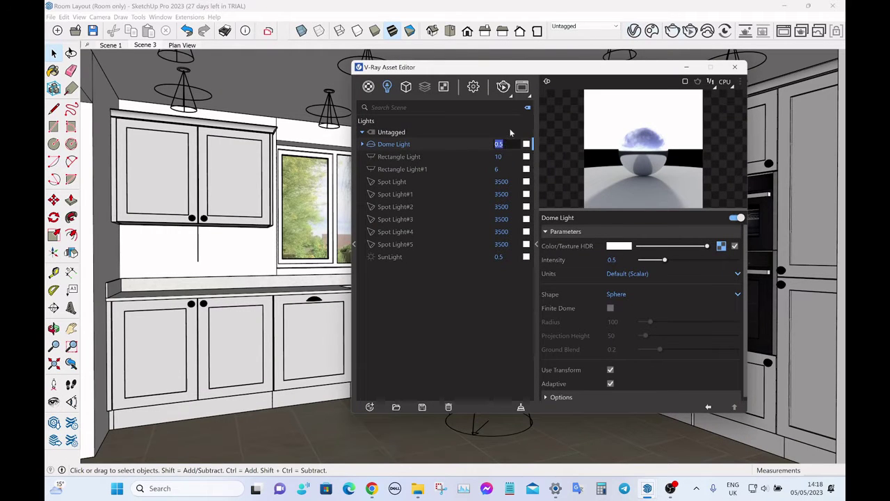
- Set the Dome Light intensity to 0.25 and send the Asset Editor back
{"action": "type", "text": "0"}
{"action": "key", "text": "Return"}
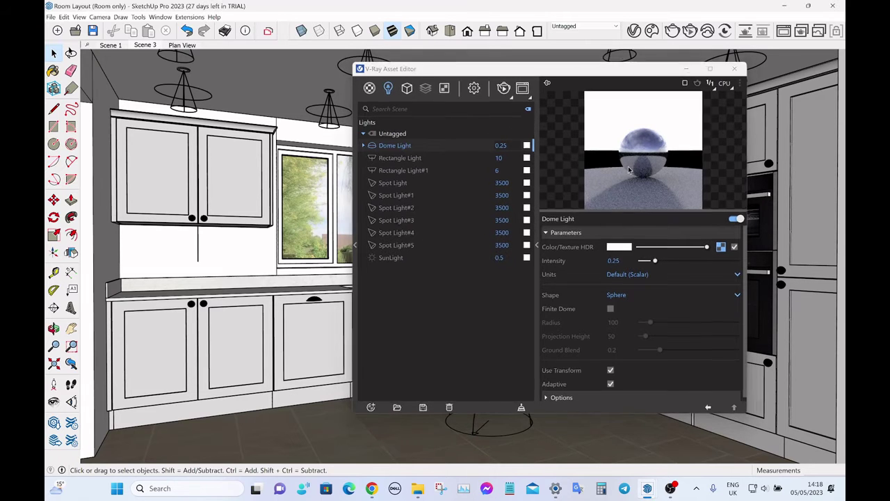
{"action": "left_click", "coordinate": [484, 446]}
- Rotate the dome light a further 8.7°
{"action": "left_click", "coordinate": [476, 436]}
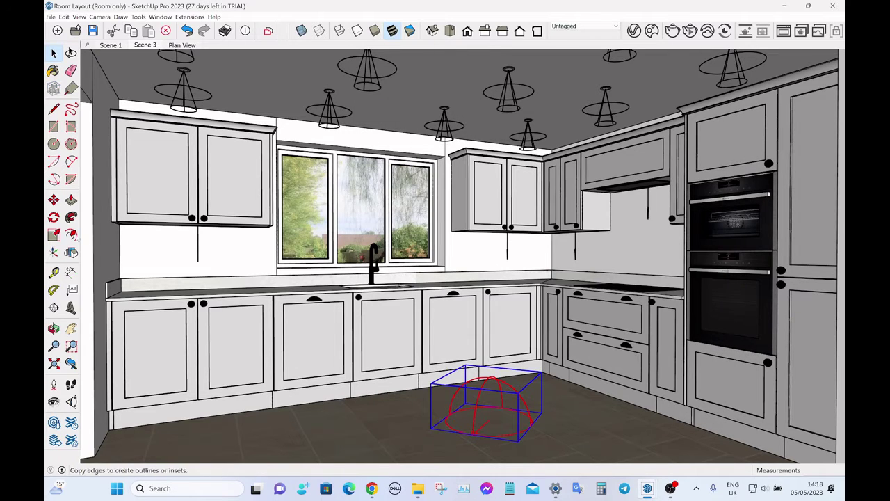
{"action": "key", "text": "q"}
{"action": "left_click", "coordinate": [488, 421]}
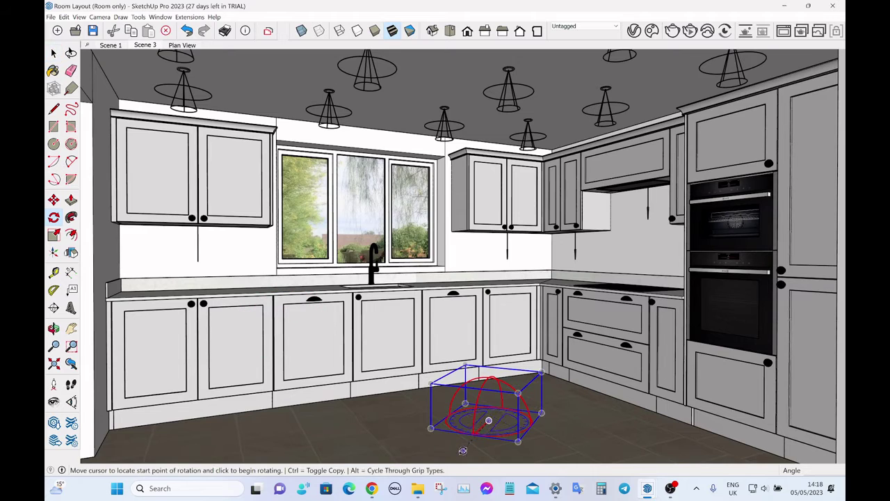
{"action": "left_click", "coordinate": [462, 450]}
{"action": "left_click", "coordinate": [478, 452]}
{"action": "left_click", "coordinate": [53, 53]}
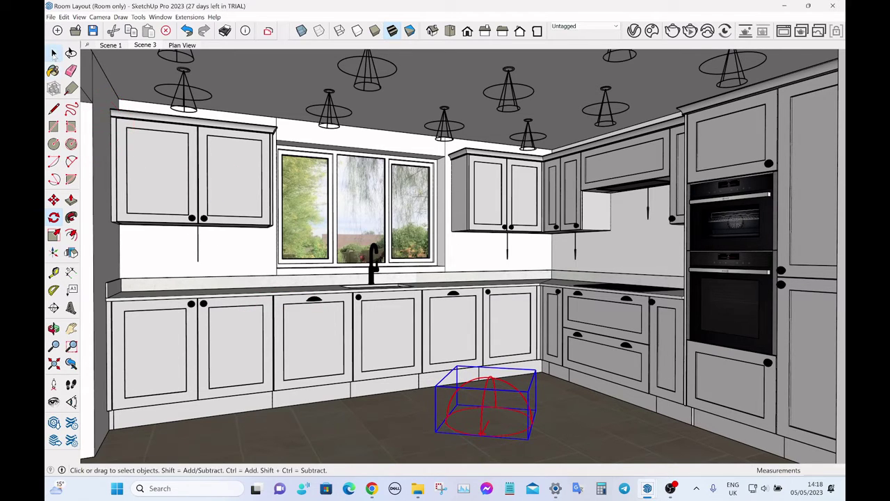
- Test-render the kitchen with the 0.25 dome light, stop it, and close the Frame Buffer
{"action": "left_click", "coordinate": [689, 30]}
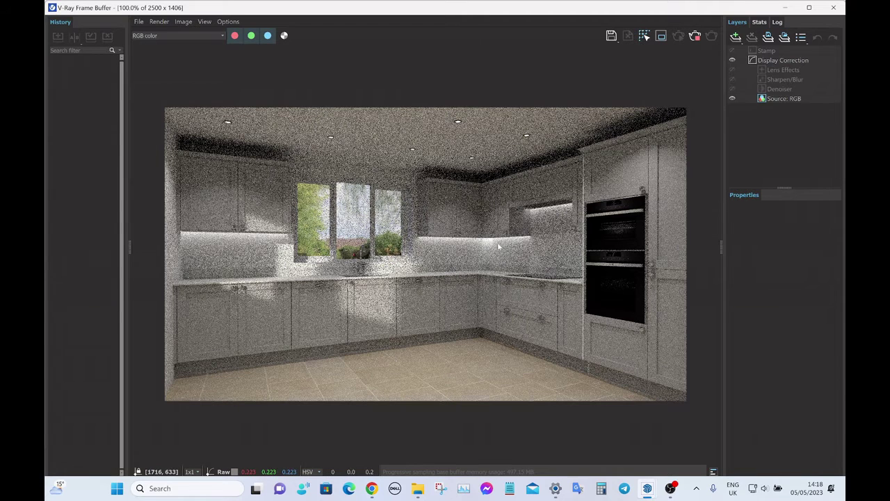
{"action": "left_click", "coordinate": [695, 36]}
{"action": "left_click", "coordinate": [835, 8]}
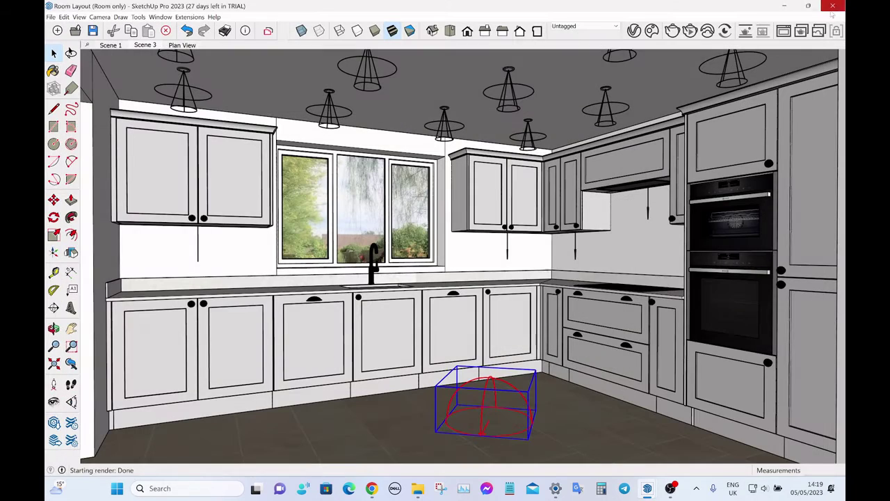
- Lower Rectangle Light#1's intensity to 3 and launch a new interactive test render
{"action": "left_click", "coordinate": [432, 31]}
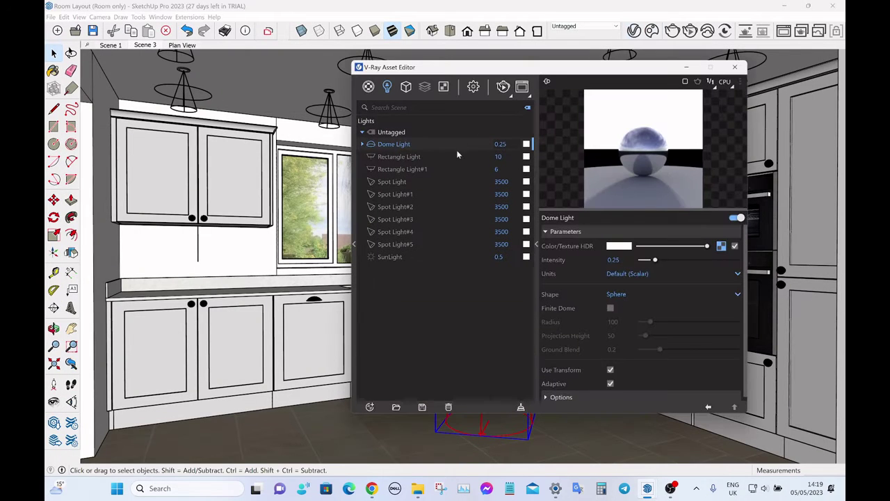
{"action": "left_click", "coordinate": [422, 169]}
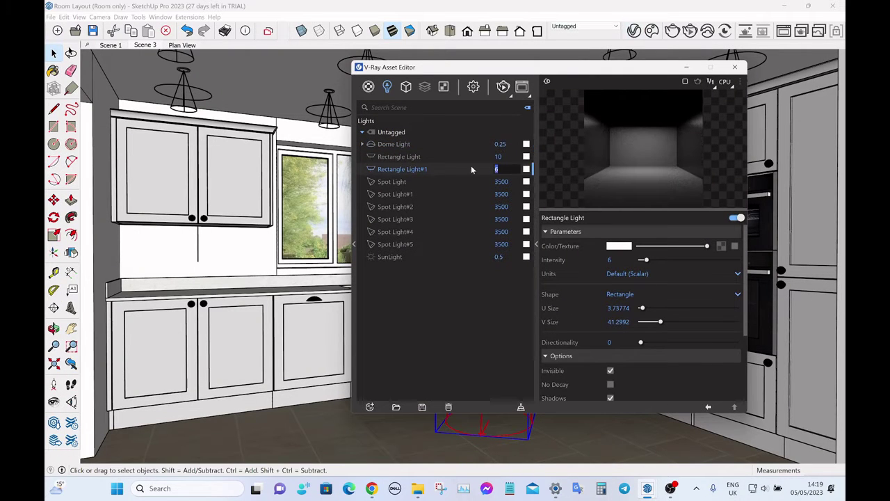
{"action": "type", "text": "3"}
{"action": "key", "text": "Return"}
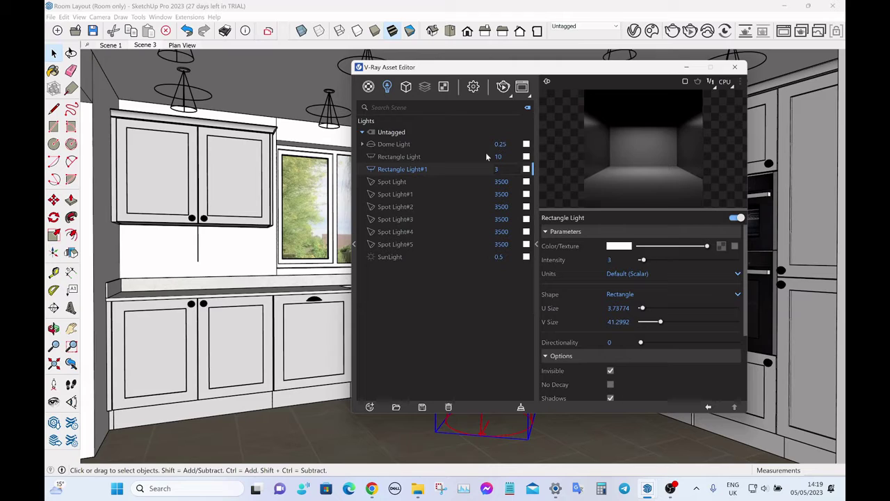
{"action": "left_click", "coordinate": [503, 86]}
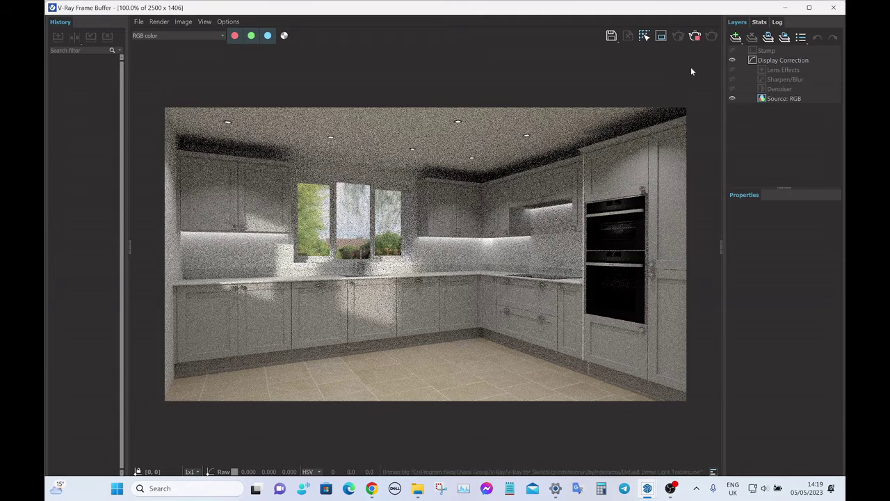